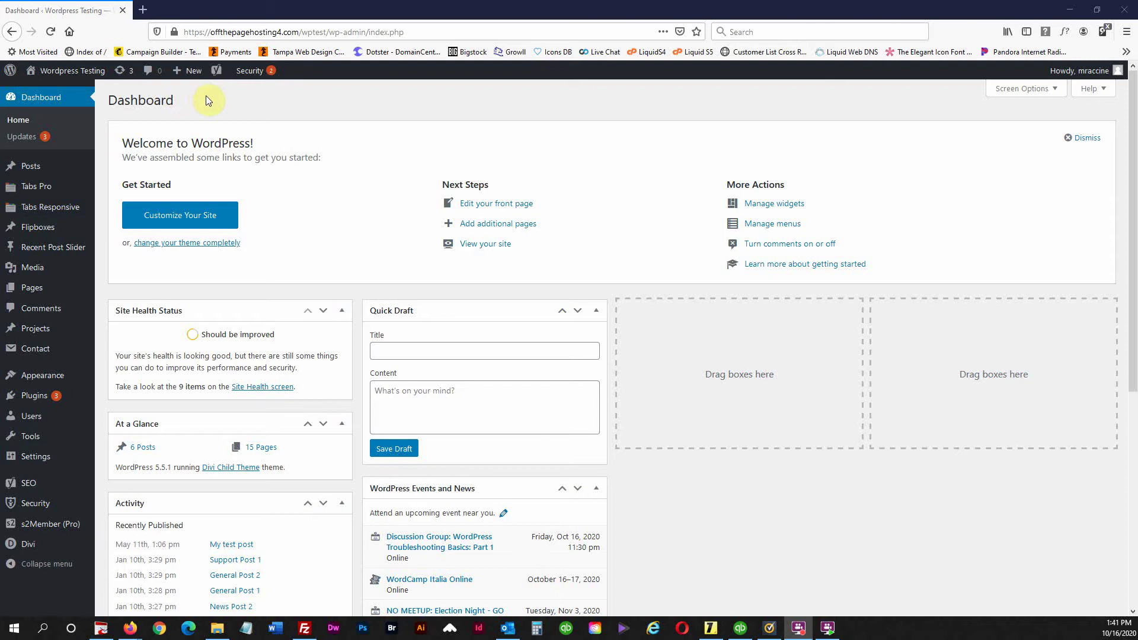
# - Create a new page titled "My New Page"
pyautogui.click(32, 291)
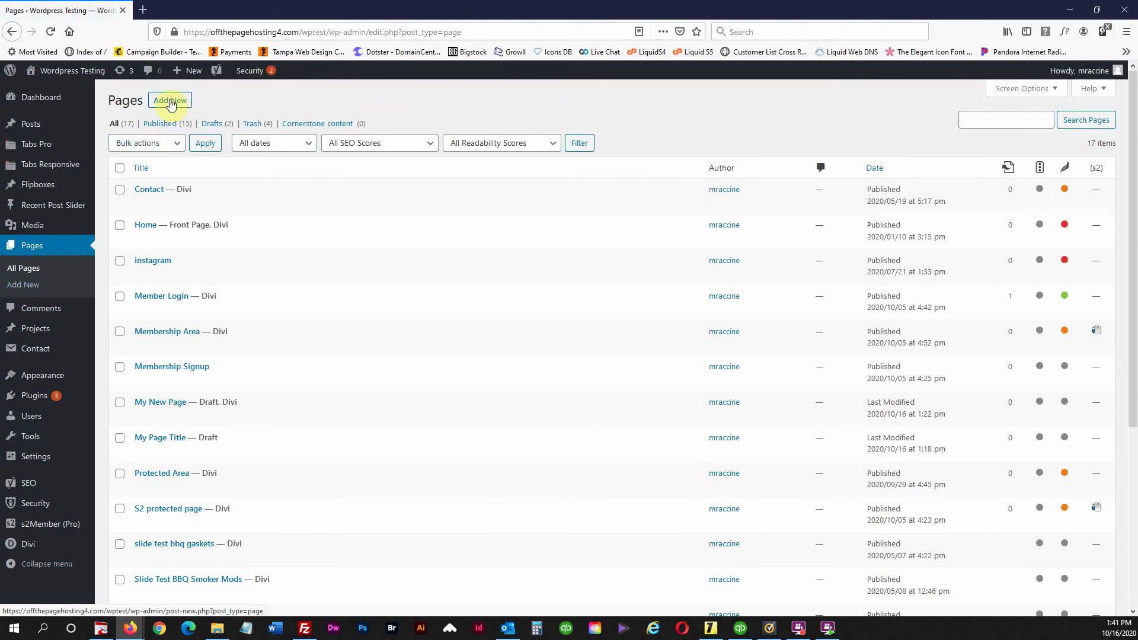
pyautogui.click(171, 104)
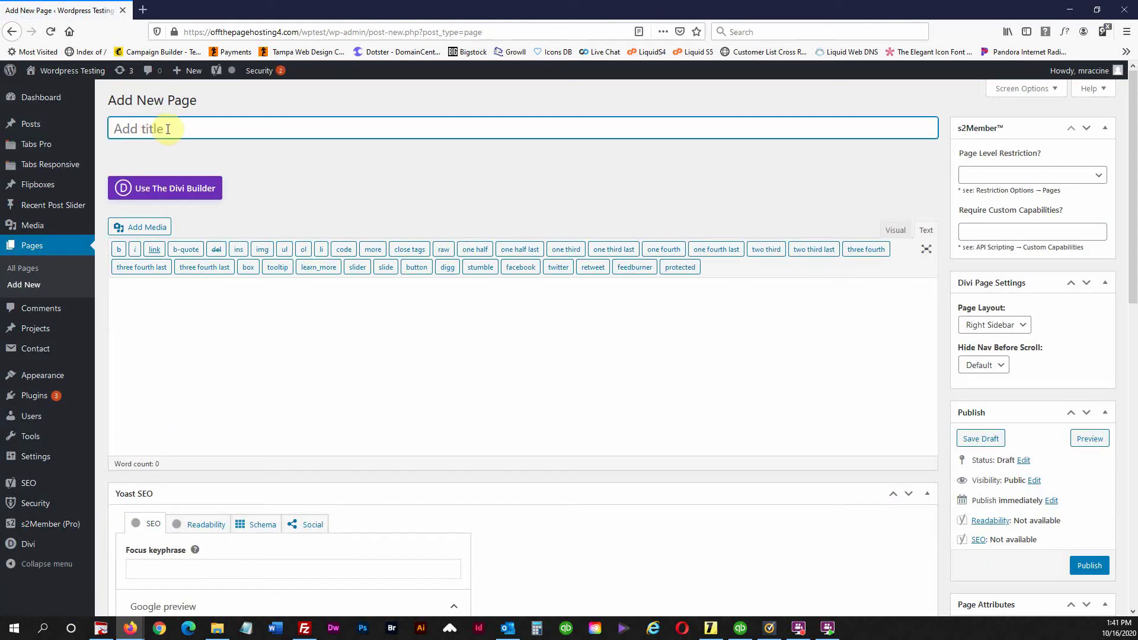
pyautogui.click(171, 128)
pyautogui.write('My New Page')
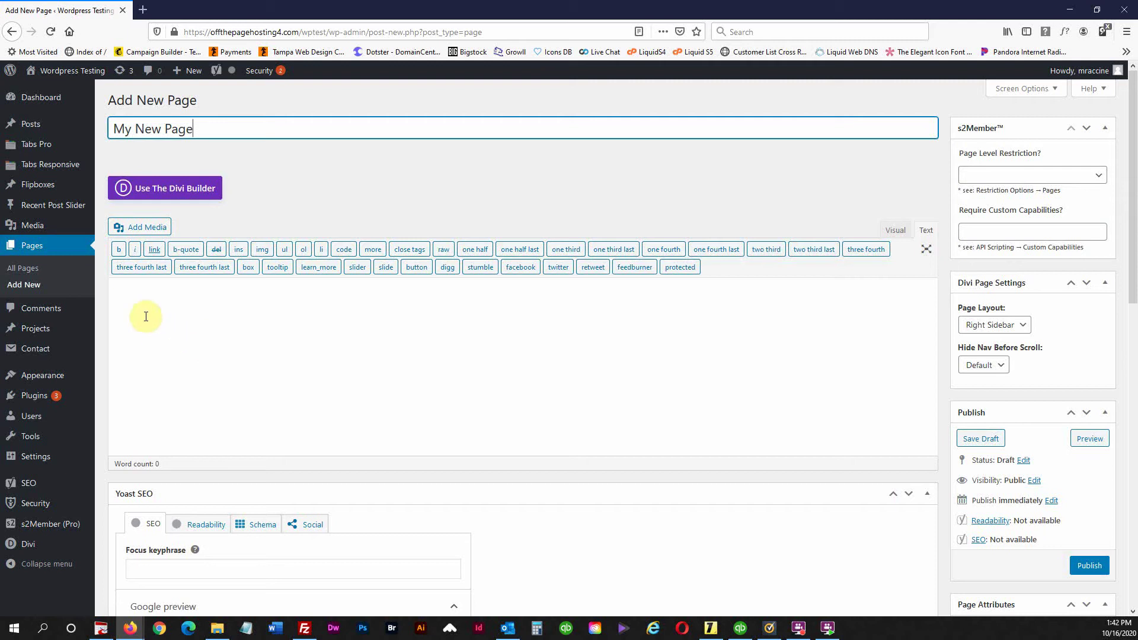
pyautogui.click(130, 296)
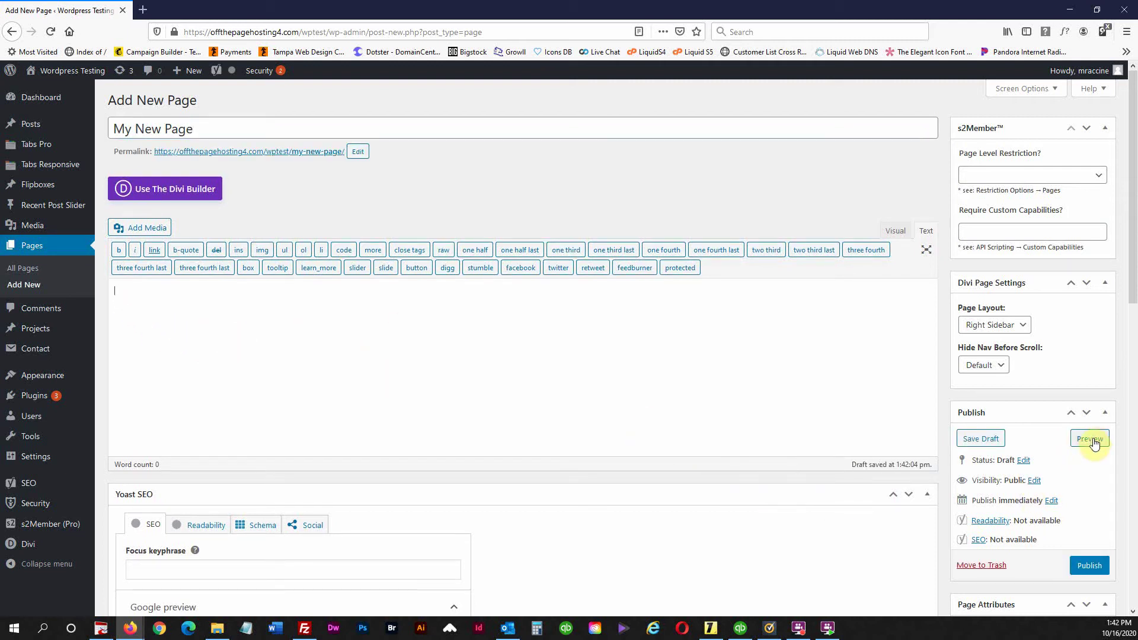
# - Start the page from scratch in the Divi Builder and insert a row with four equal columns
pyautogui.click(165, 191)
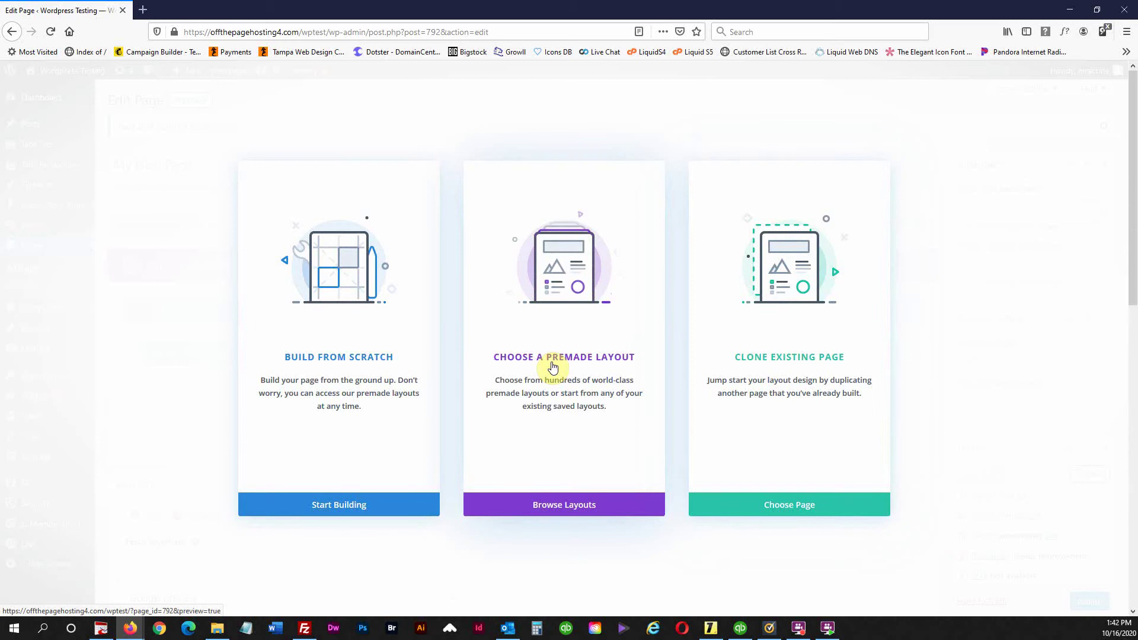
pyautogui.click(329, 362)
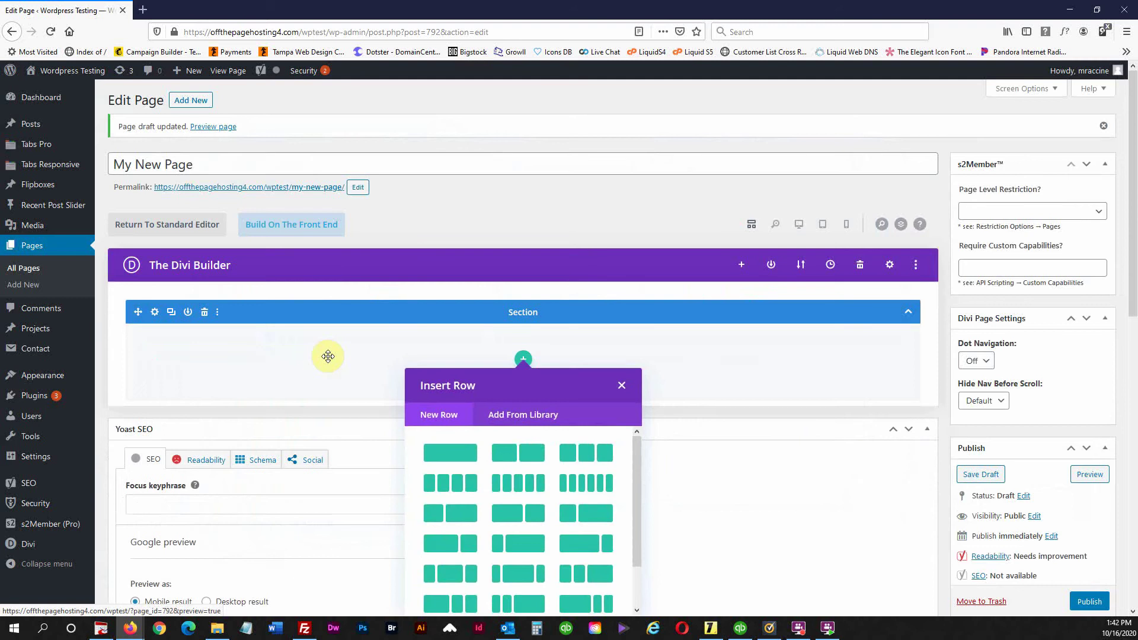
pyautogui.scroll(-2, 328, 355)
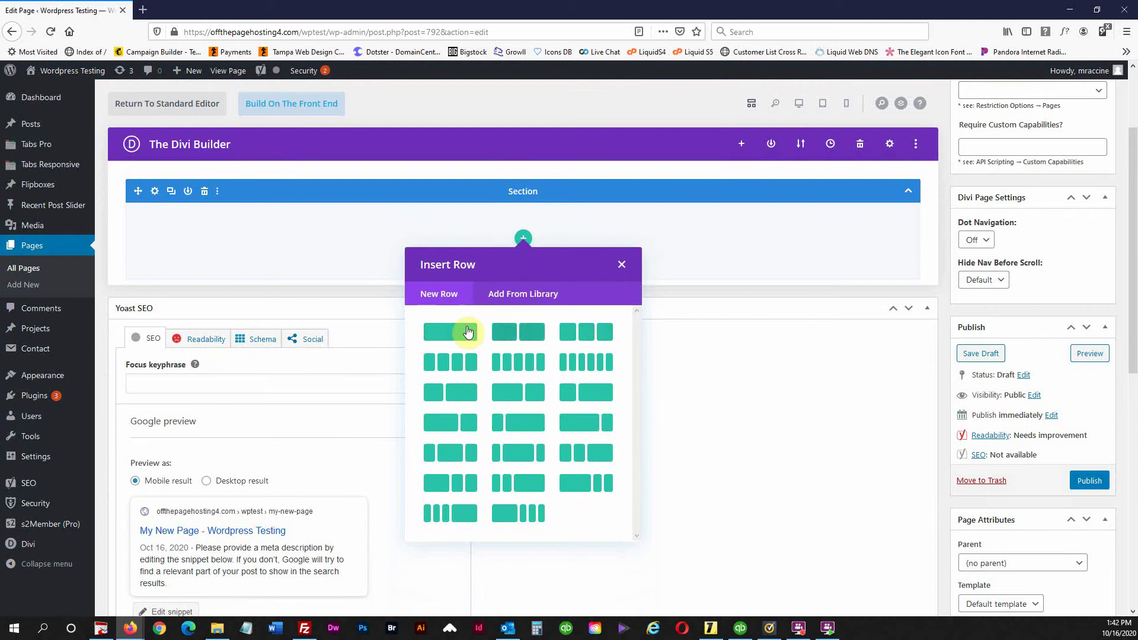
pyautogui.click(451, 365)
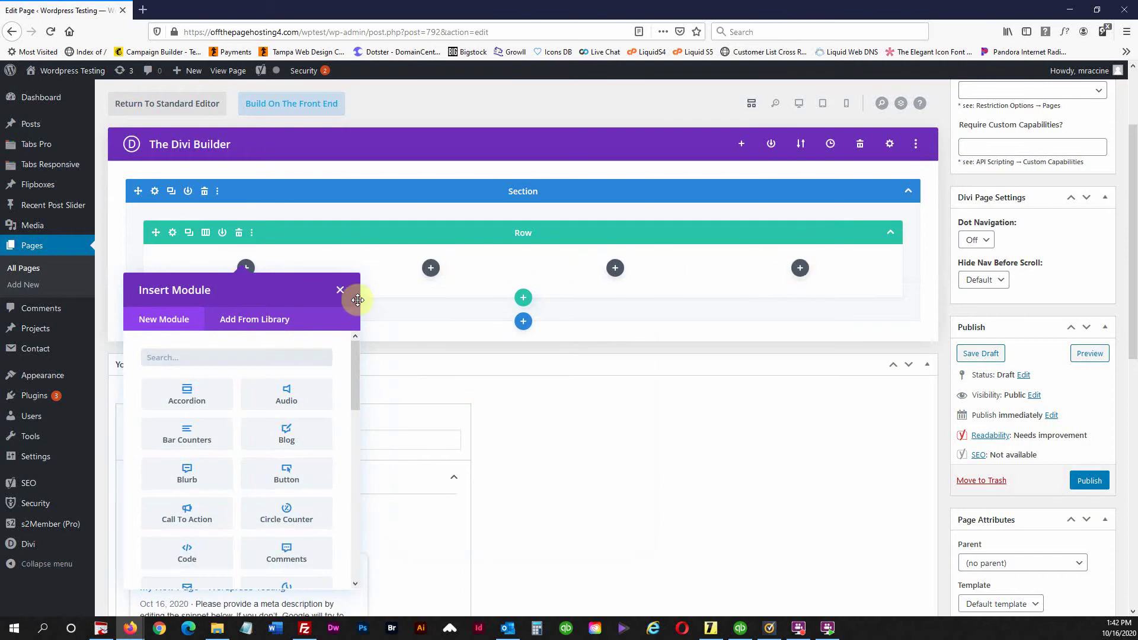
# - Add a Text module to the row's first column with the body "My text can go here."
pyautogui.scroll(-1, 240, 292)
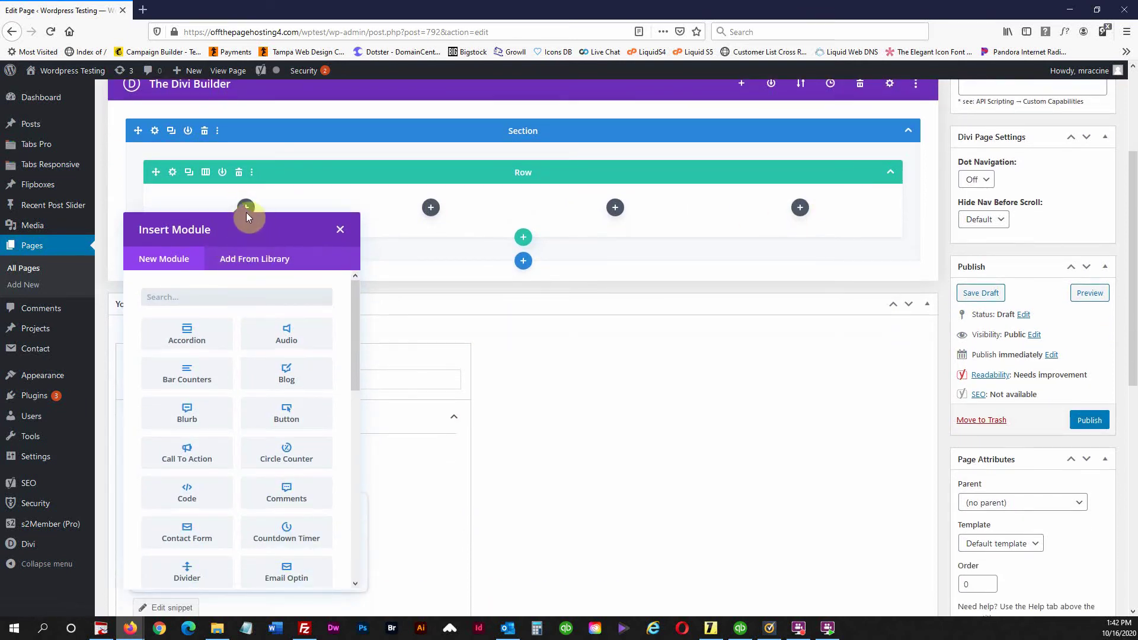
pyautogui.scroll(-1, 204, 307)
pyautogui.scroll(-4, 205, 320)
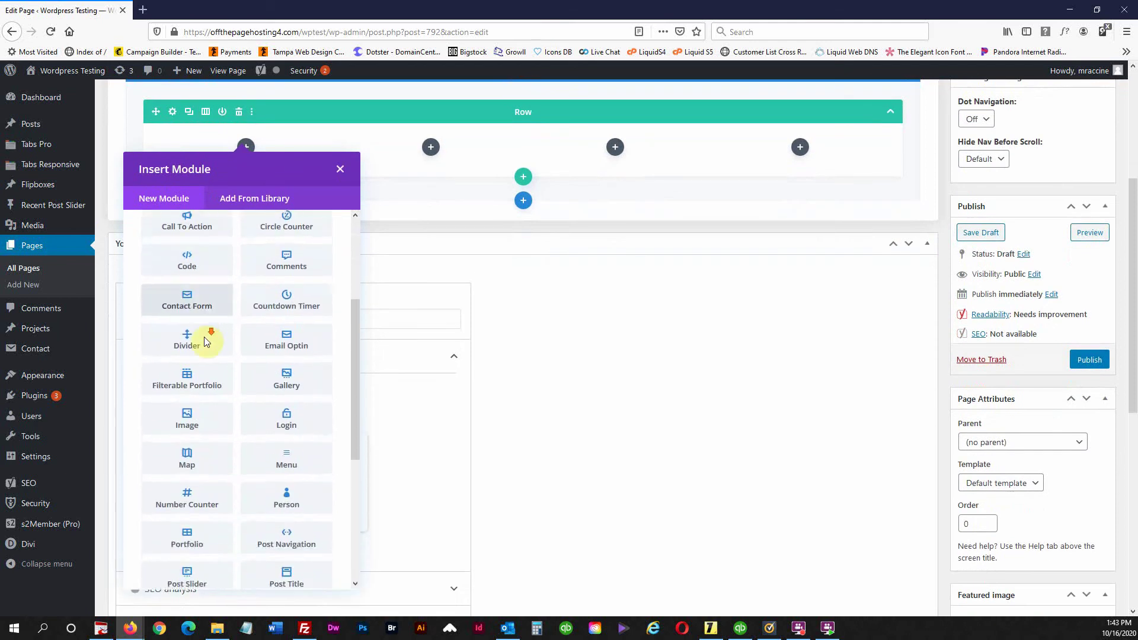
pyautogui.scroll(-2, 204, 340)
pyautogui.scroll(-4, 203, 343)
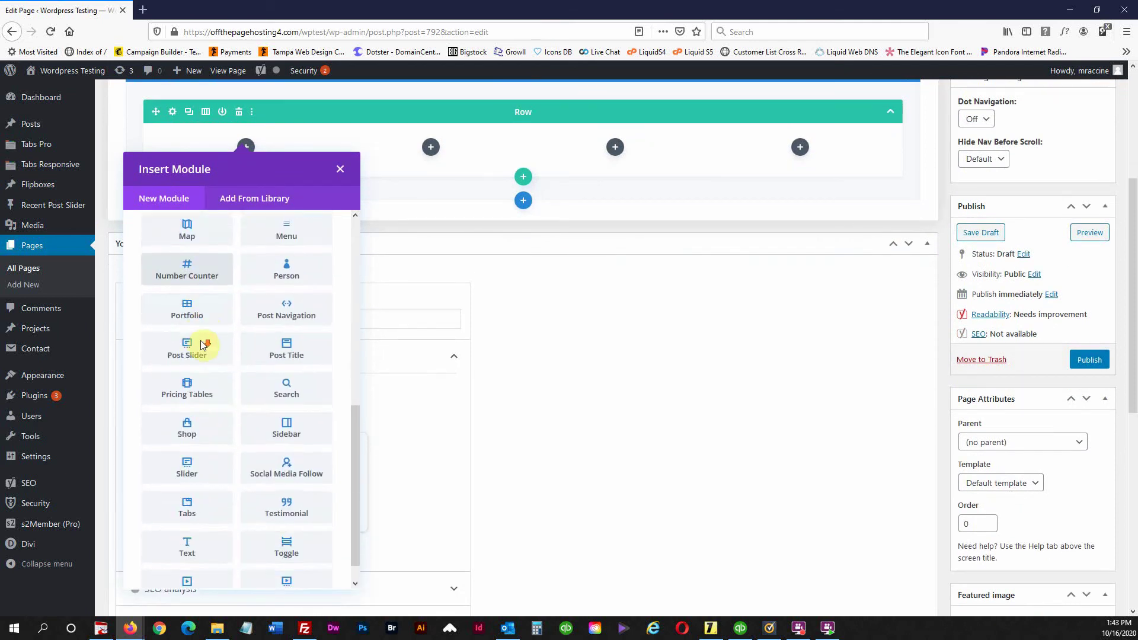
pyautogui.scroll(-1, 203, 343)
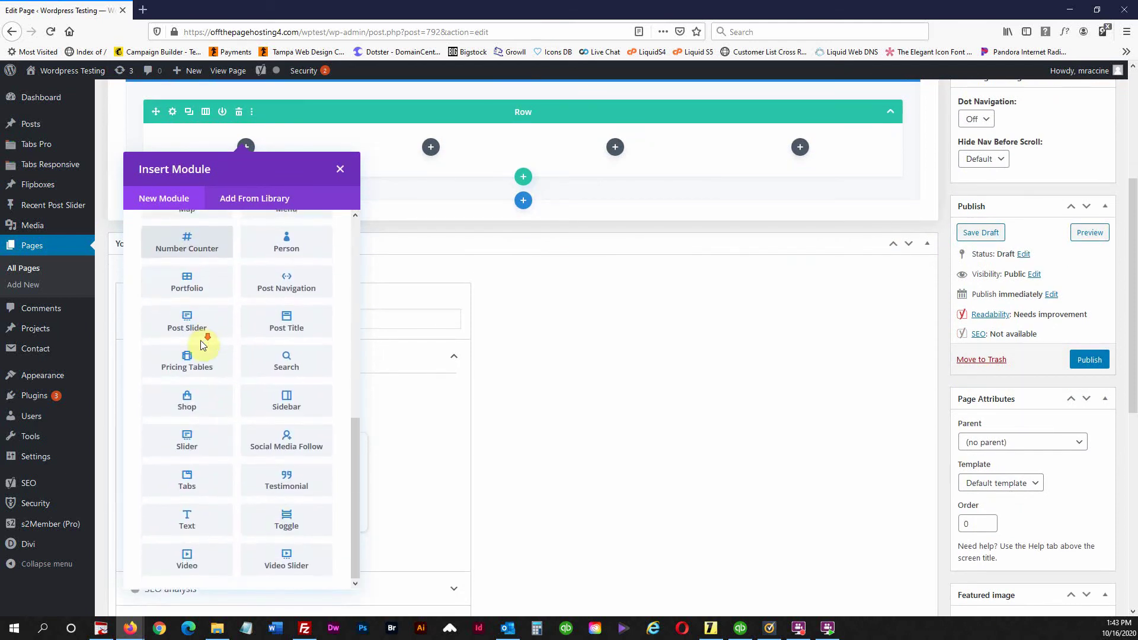
pyautogui.click(184, 519)
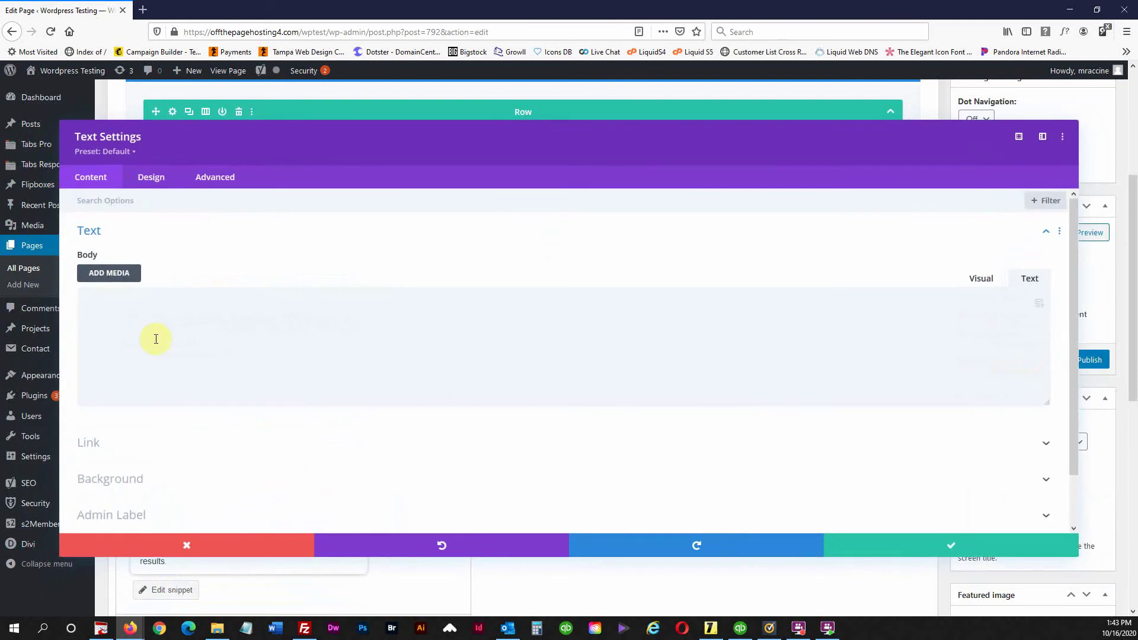
pyautogui.click(135, 300)
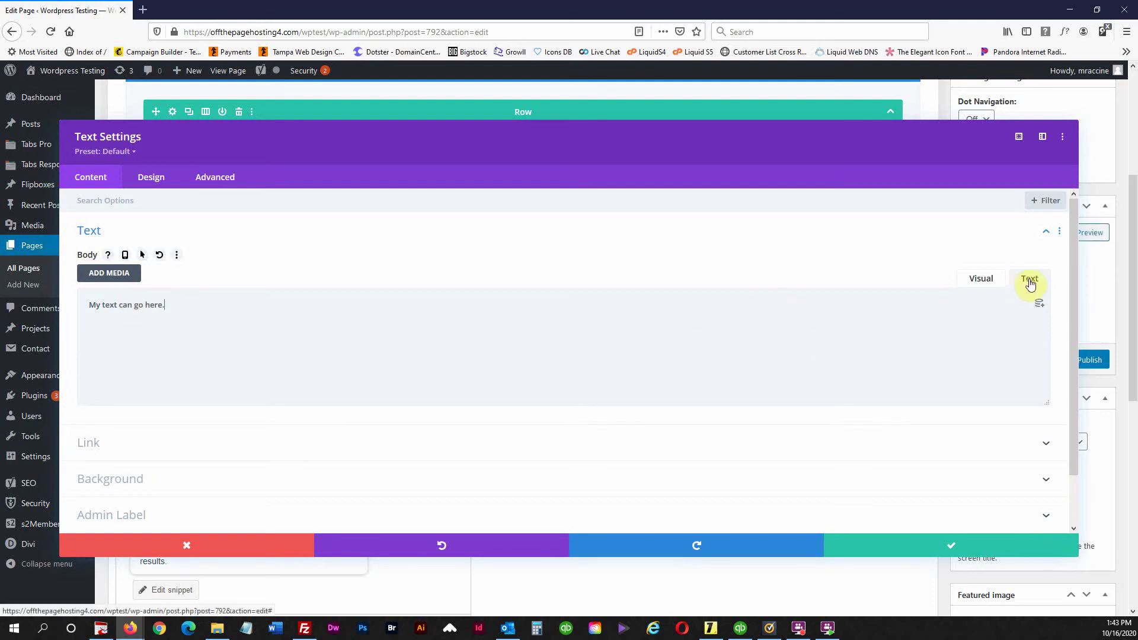
# - Format the whole body sentence as bold and italic in the visual editor
pyautogui.click(981, 279)
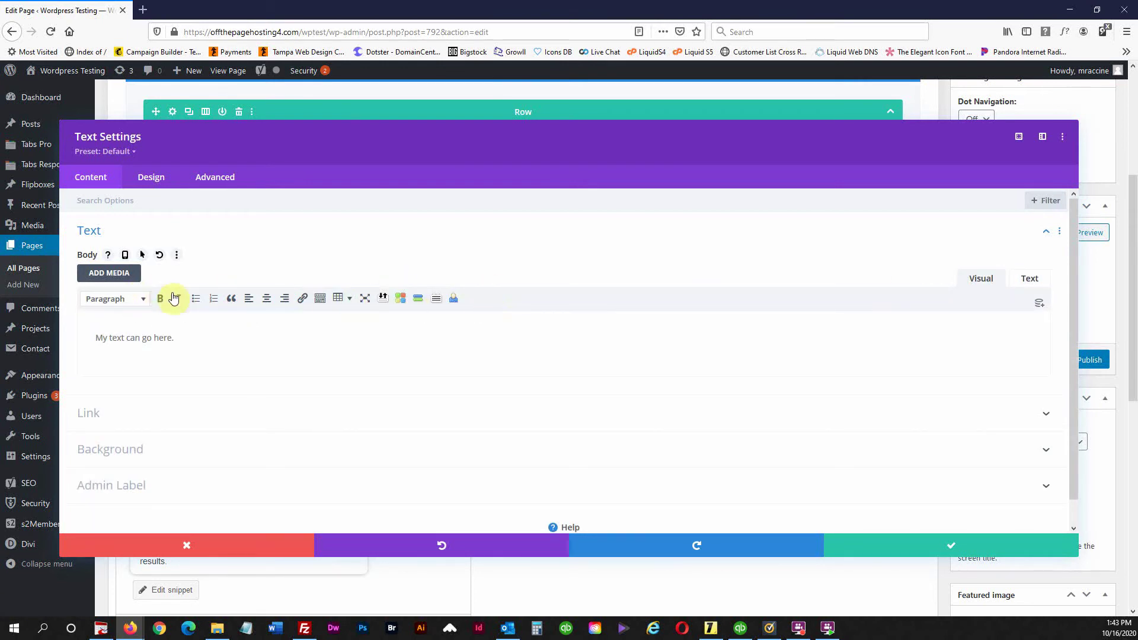
pyautogui.moveTo(187, 336); pyautogui.dragTo(79, 336)
pyautogui.tripleClick(196, 335)
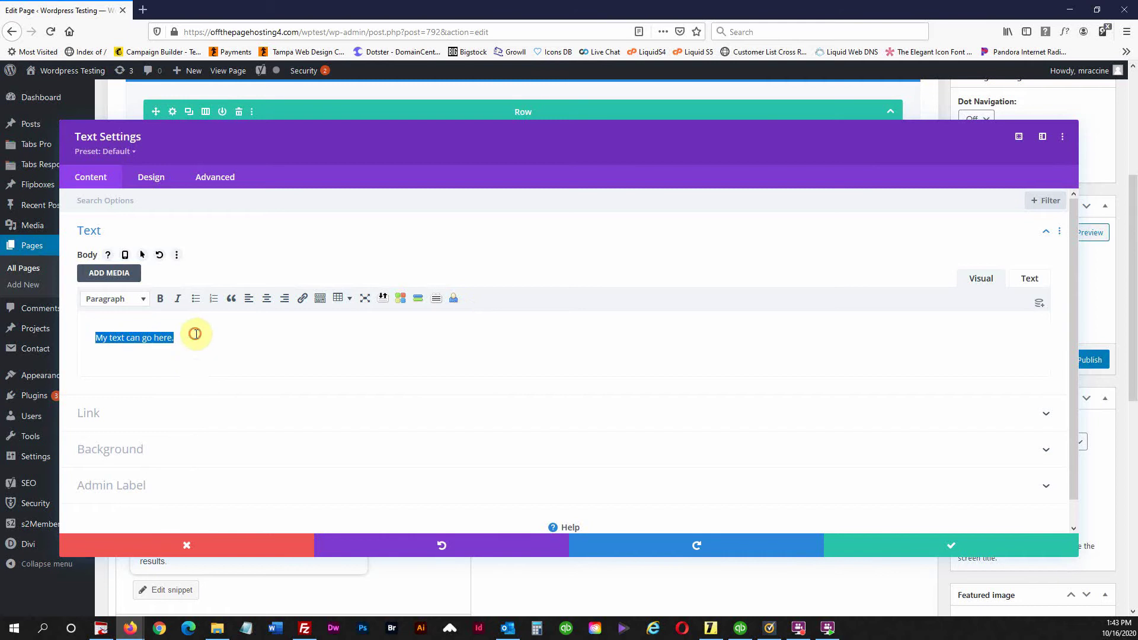
pyautogui.click(160, 298)
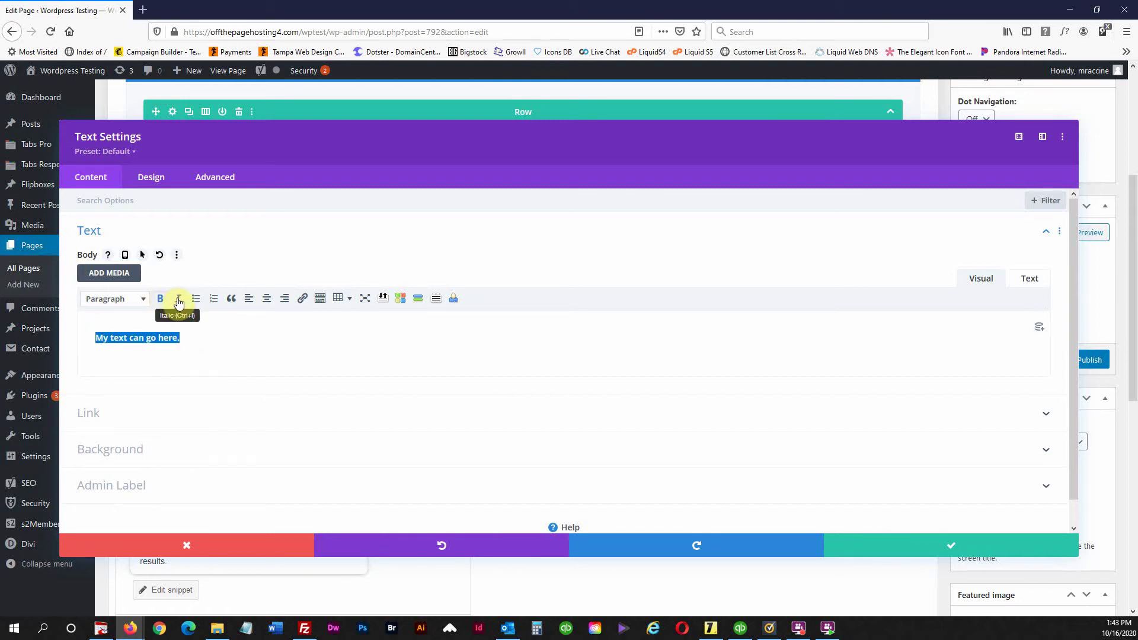
pyautogui.click(177, 301)
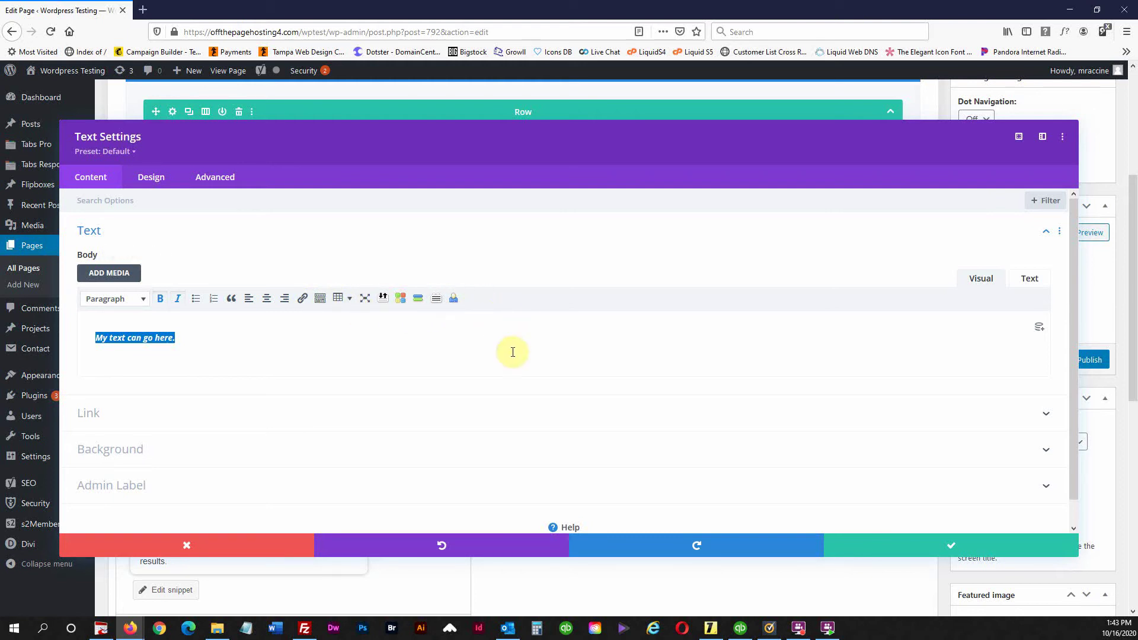
pyautogui.click(301, 336)
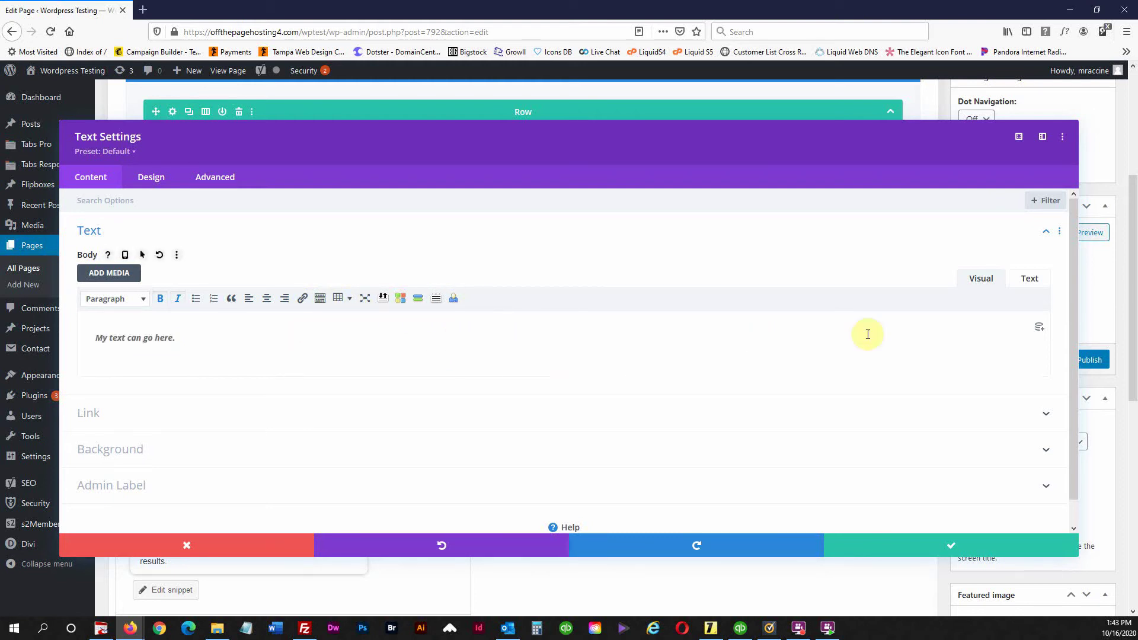
# - Examine the opening and closing em and strong tags around the body sentence in the HTML view
pyautogui.click(1031, 280)
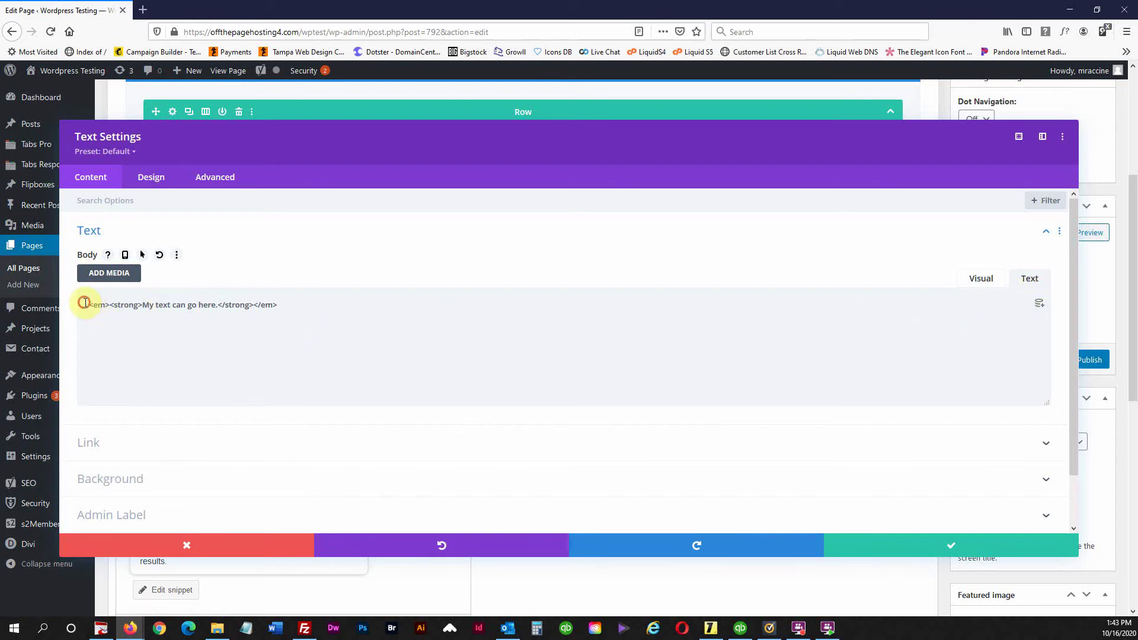
pyautogui.moveTo(84, 303); pyautogui.dragTo(108, 309)
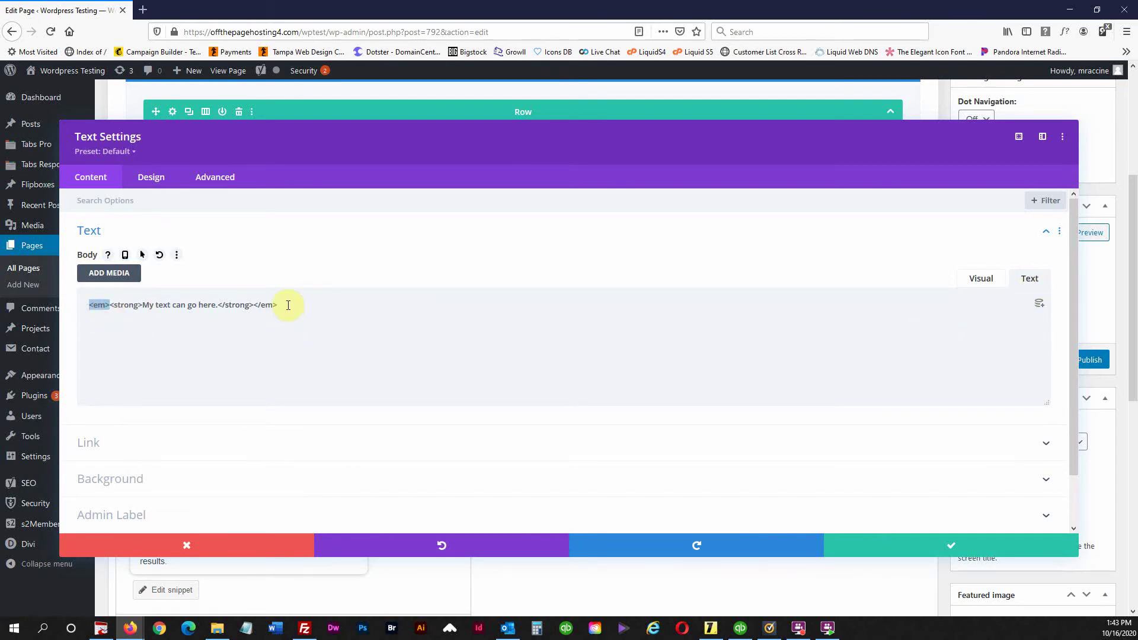
pyautogui.moveTo(286, 305); pyautogui.dragTo(253, 305)
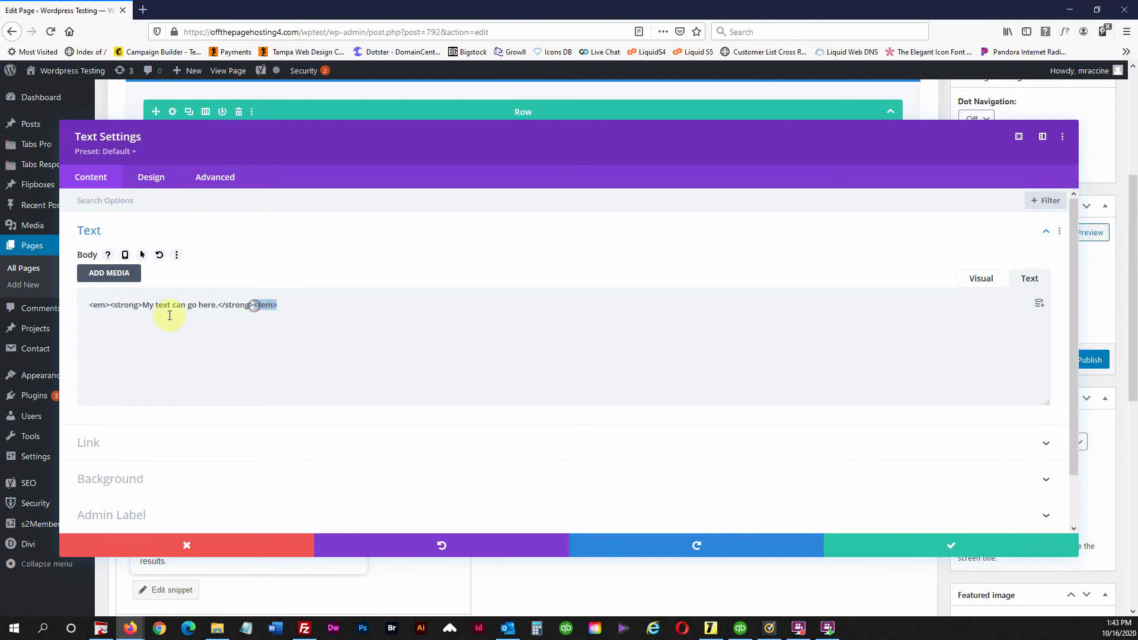
pyautogui.click(223, 302)
pyautogui.write('.')
pyautogui.moveTo(117, 304); pyautogui.dragTo(144, 305)
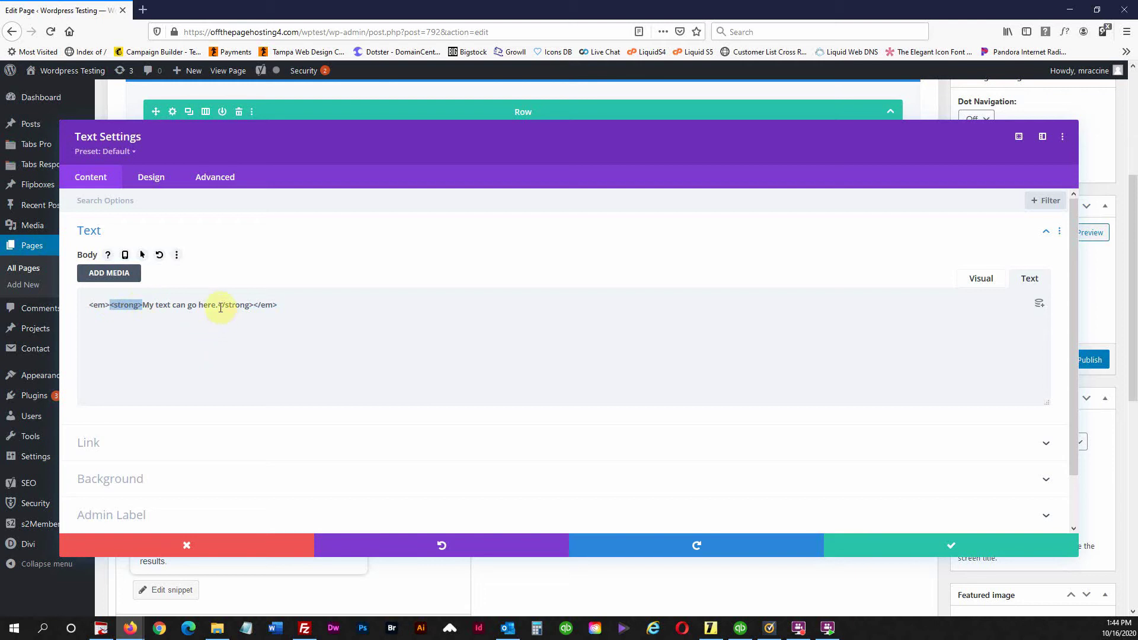
pyautogui.moveTo(218, 304); pyautogui.dragTo(248, 304)
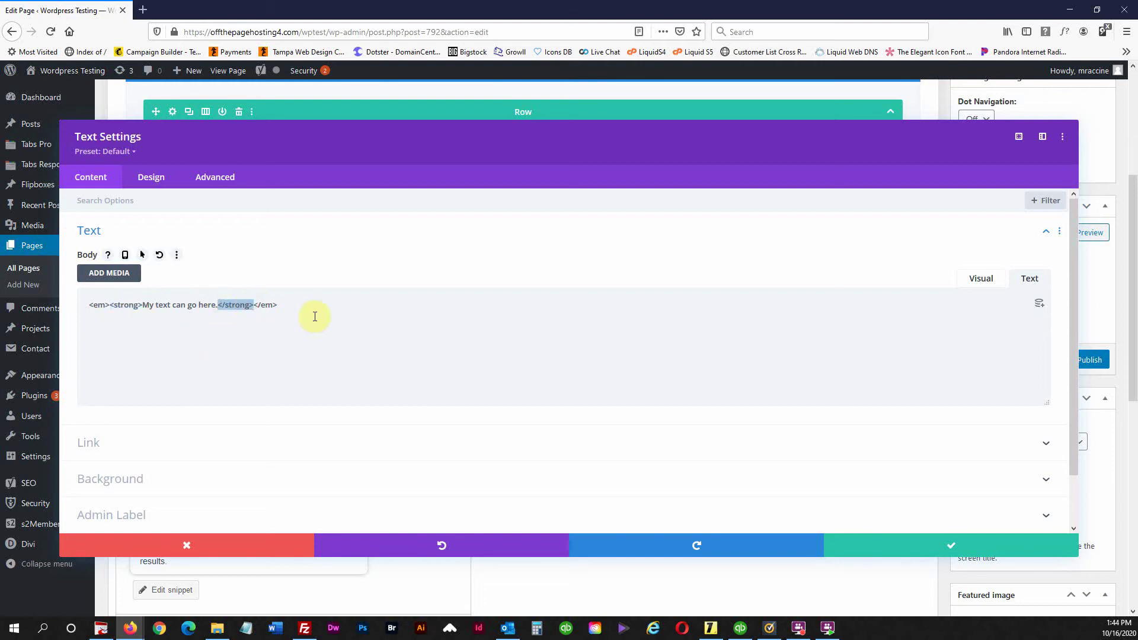
# - Return the body to the visual editor and save the Text module
pyautogui.click(981, 285)
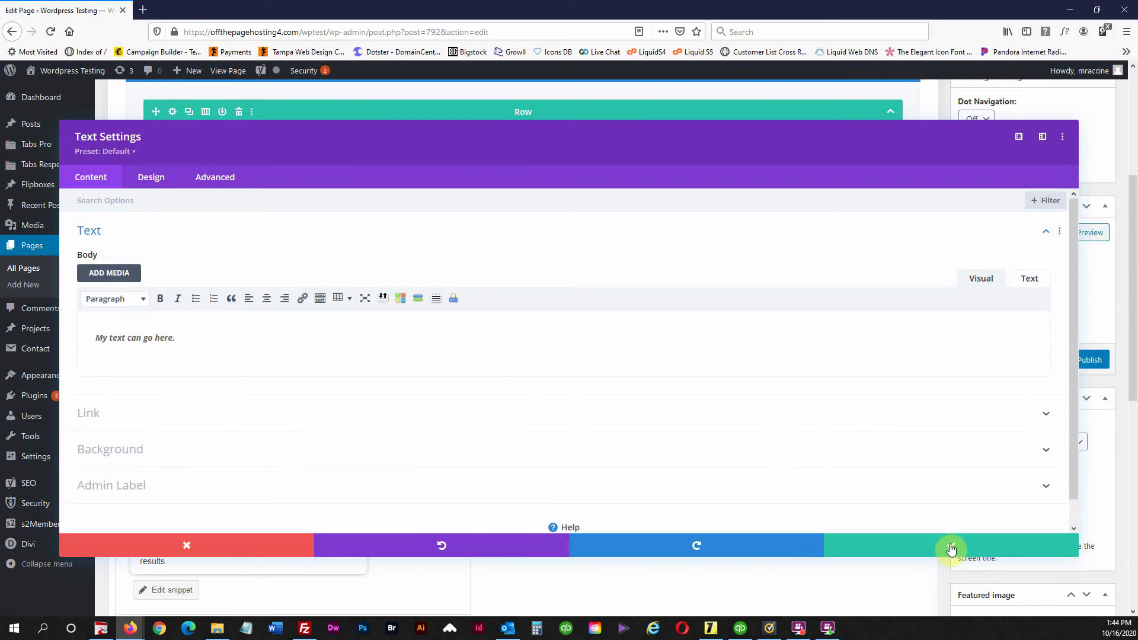
pyautogui.click(948, 545)
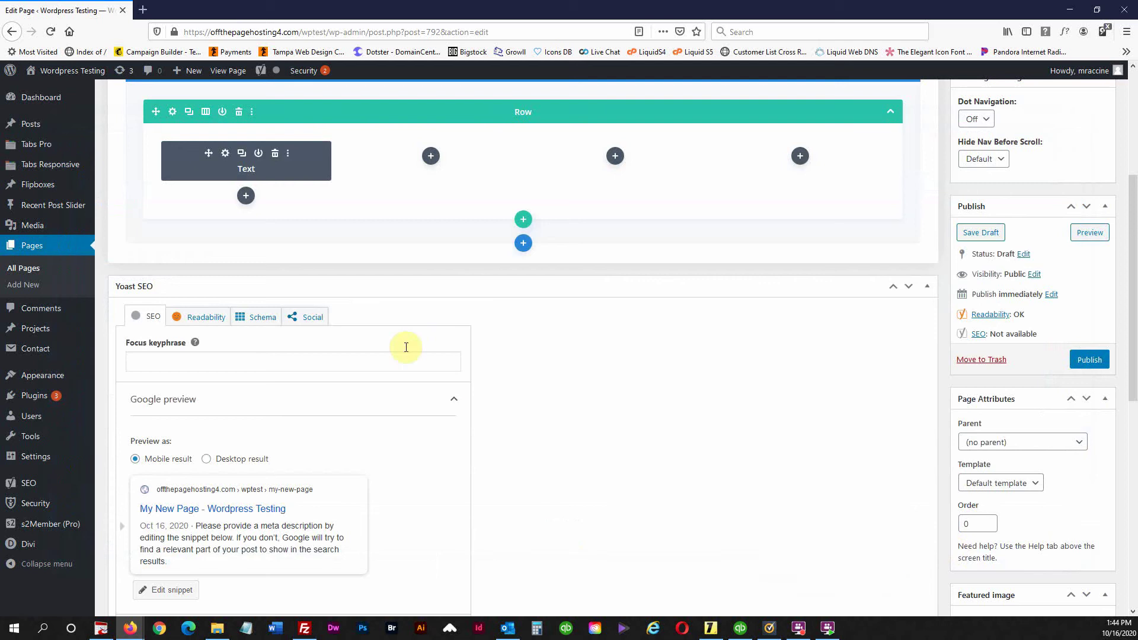
# - Set the Text module's admin label to "my first text block" and save the module
pyautogui.click(225, 156)
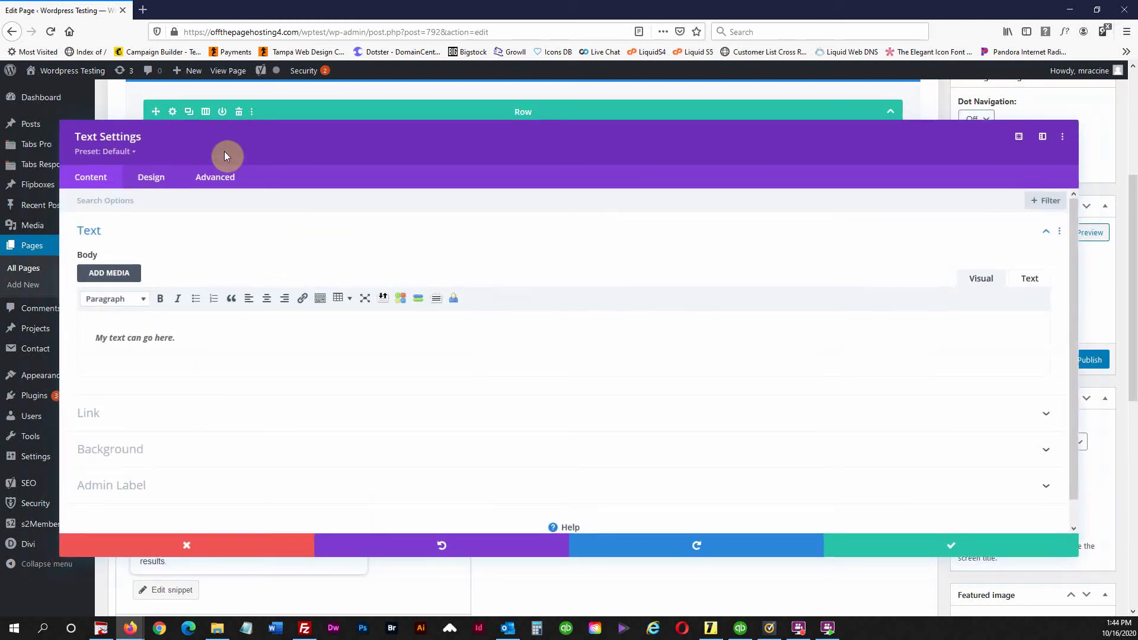
pyautogui.click(132, 491)
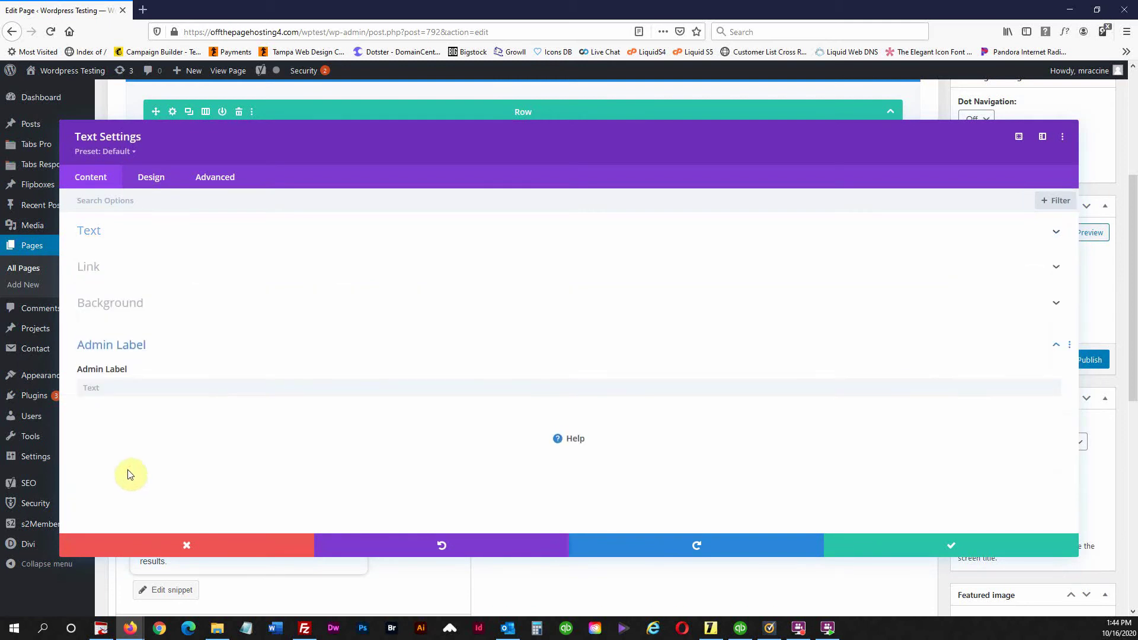
pyautogui.click(107, 388)
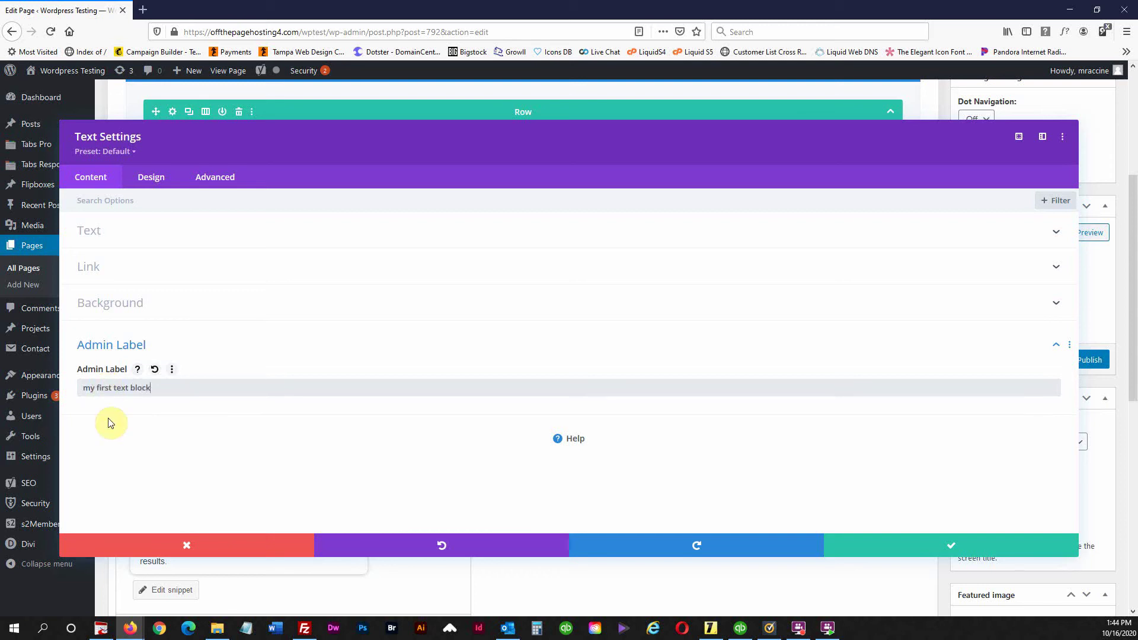
pyautogui.click(952, 548)
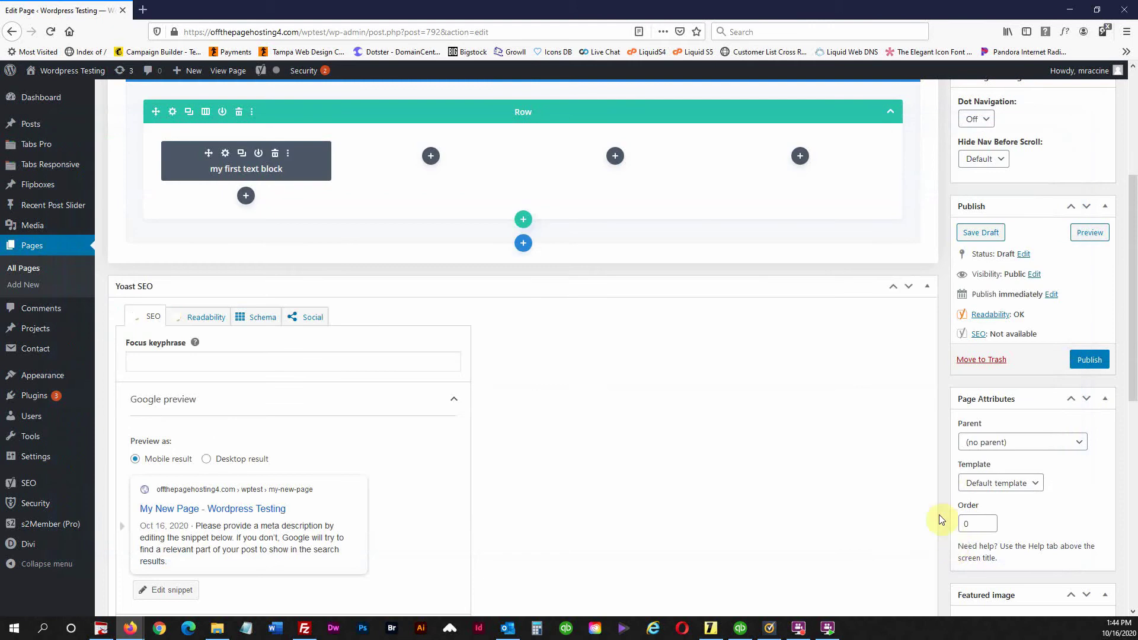
# - Duplicate the "my first text block" module and move the copy into the row's second column
pyautogui.scroll(2, 826, 482)
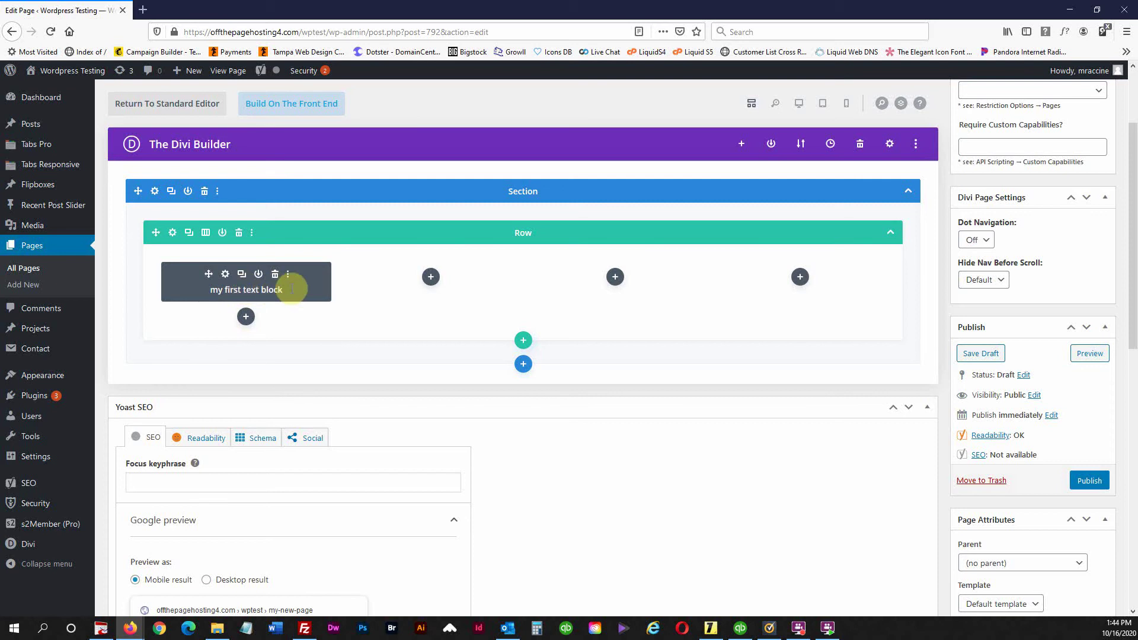
pyautogui.click(241, 274)
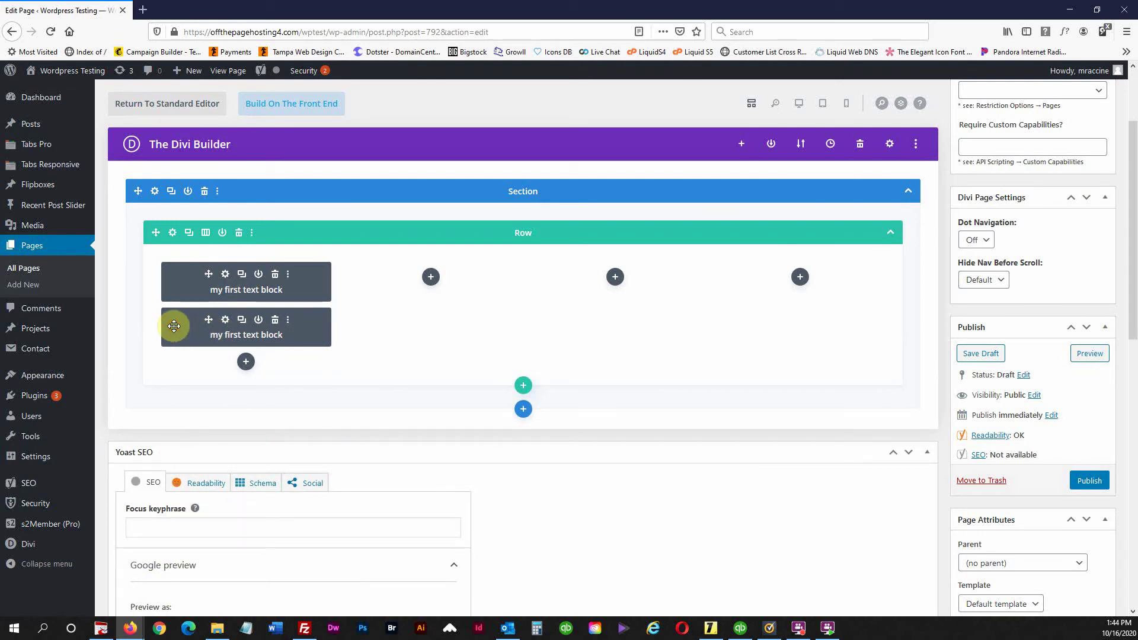
pyautogui.moveTo(173, 326); pyautogui.dragTo(358, 280)
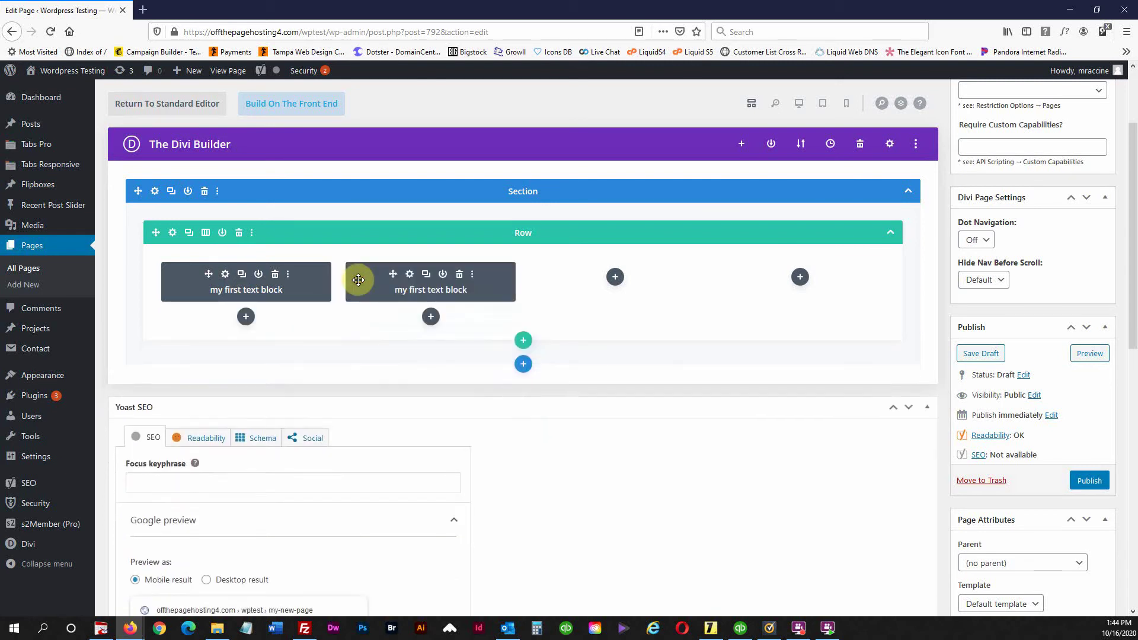
# - Add "Block 2." to the second column module's body, set its admin label to "my second text block", and save it
pyautogui.click(409, 277)
pyautogui.click(192, 334)
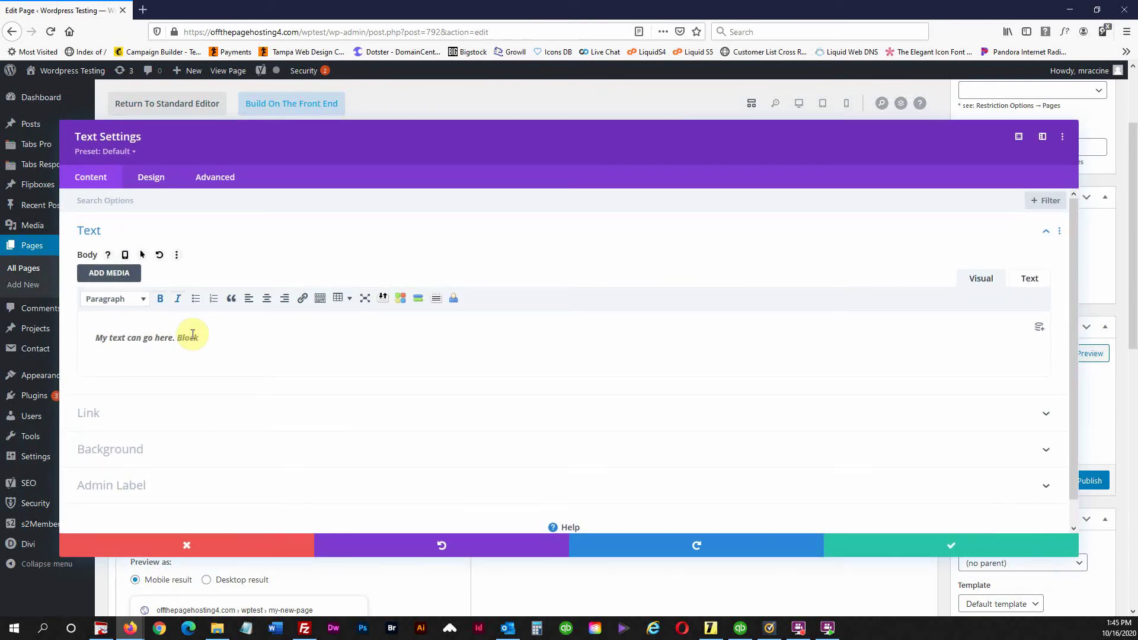
pyautogui.click(119, 484)
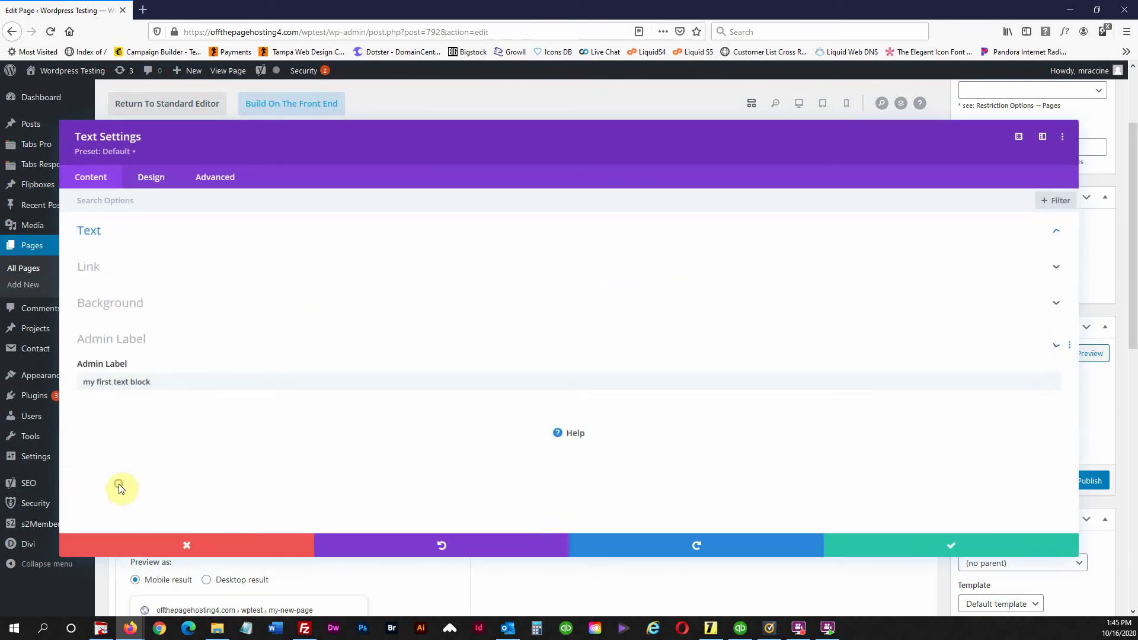
pyautogui.click(103, 388)
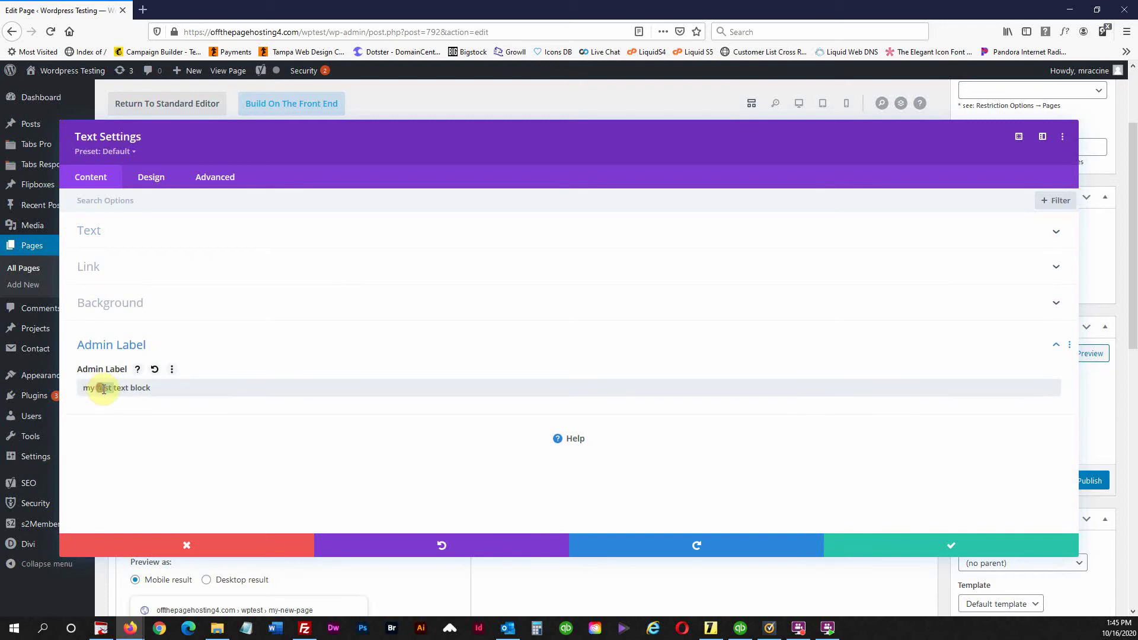
pyautogui.write('second')
pyautogui.click(951, 548)
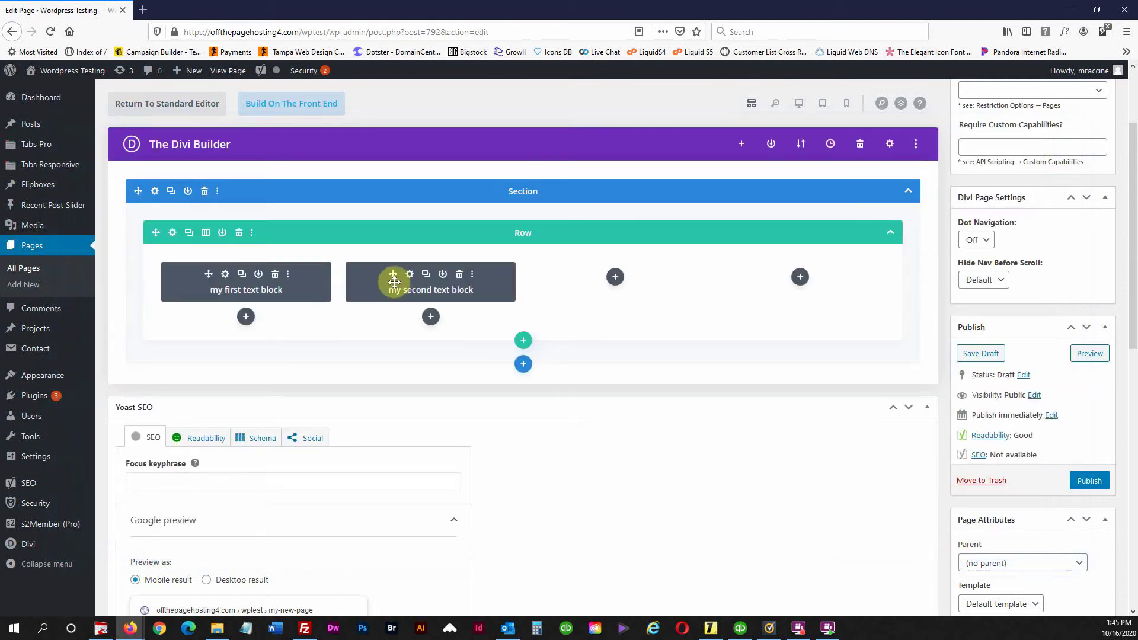
# - Insert a new Text module in the row's third column, ready for body content
pyautogui.click(616, 278)
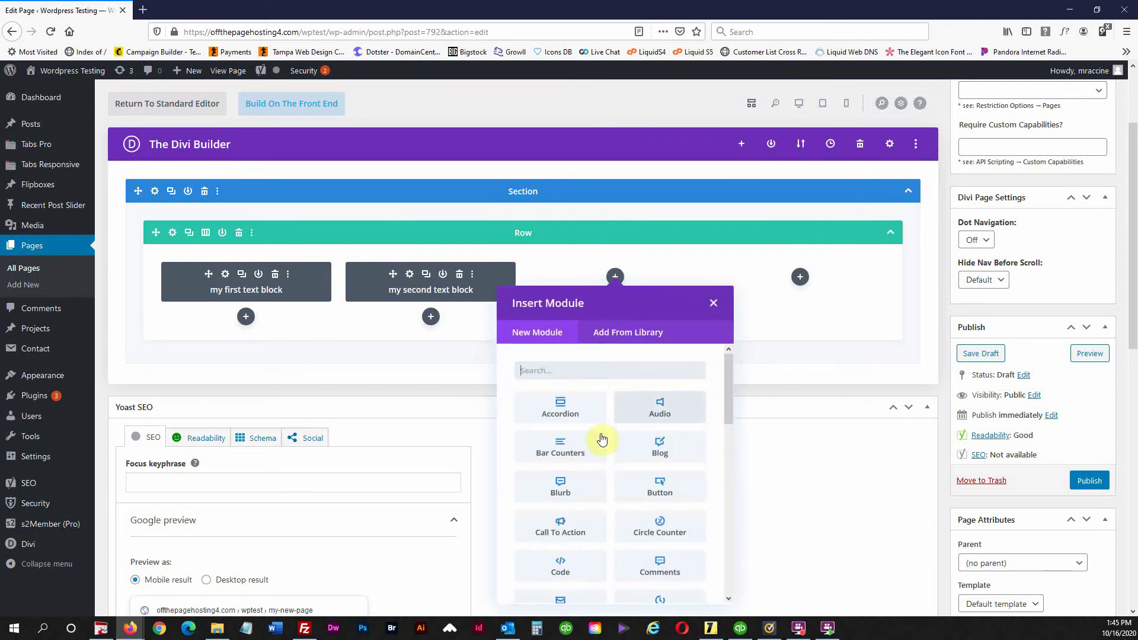
pyautogui.scroll(-8, 599, 438)
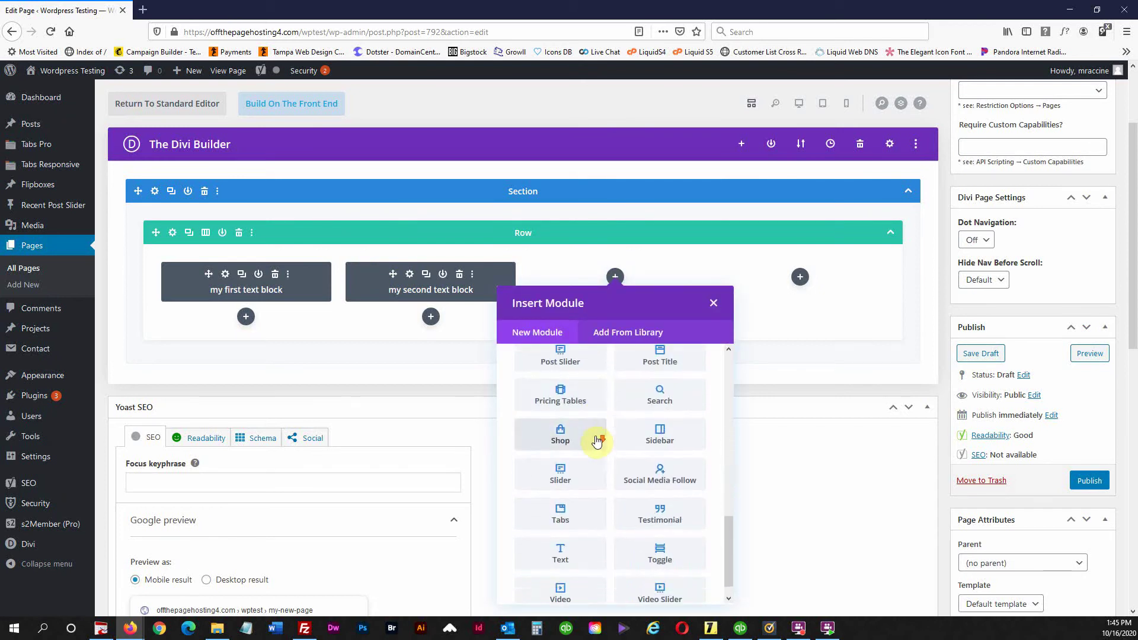
pyautogui.scroll(-1, 597, 439)
pyautogui.click(556, 539)
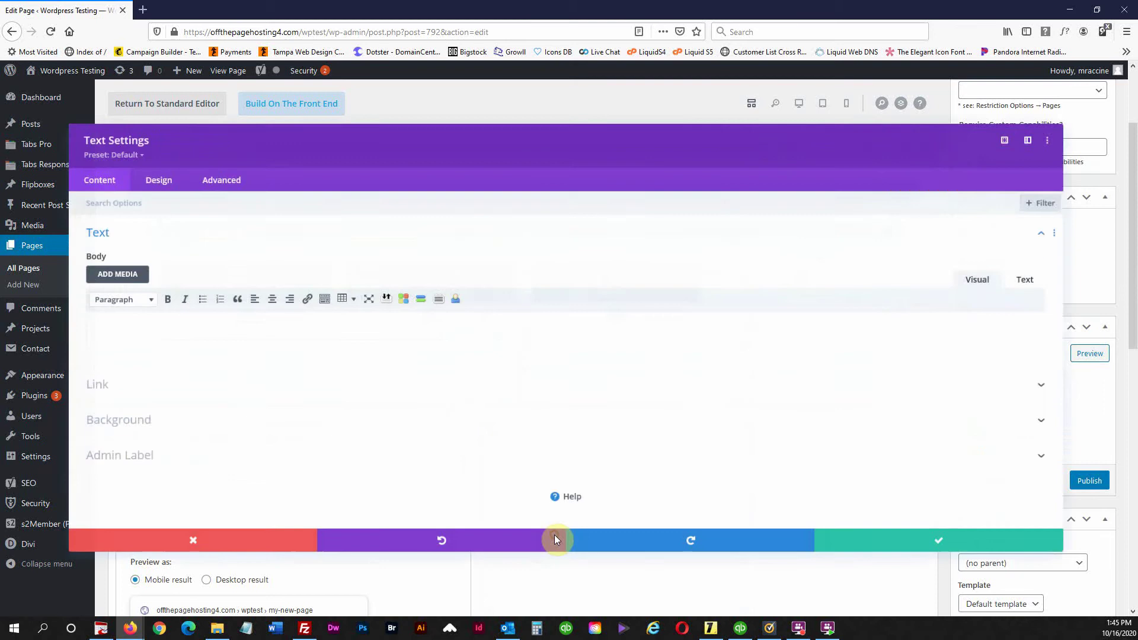
pyautogui.click(107, 328)
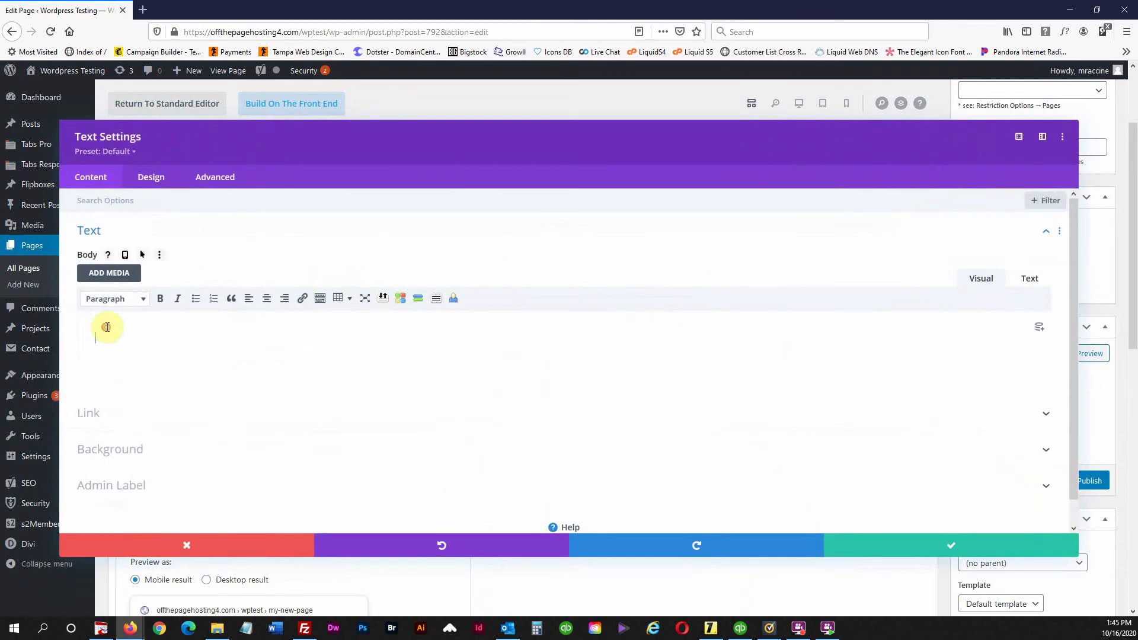
# - Upload OtPCemailLogo60x60.jpg to the media library for the third column's module
pyautogui.click(113, 274)
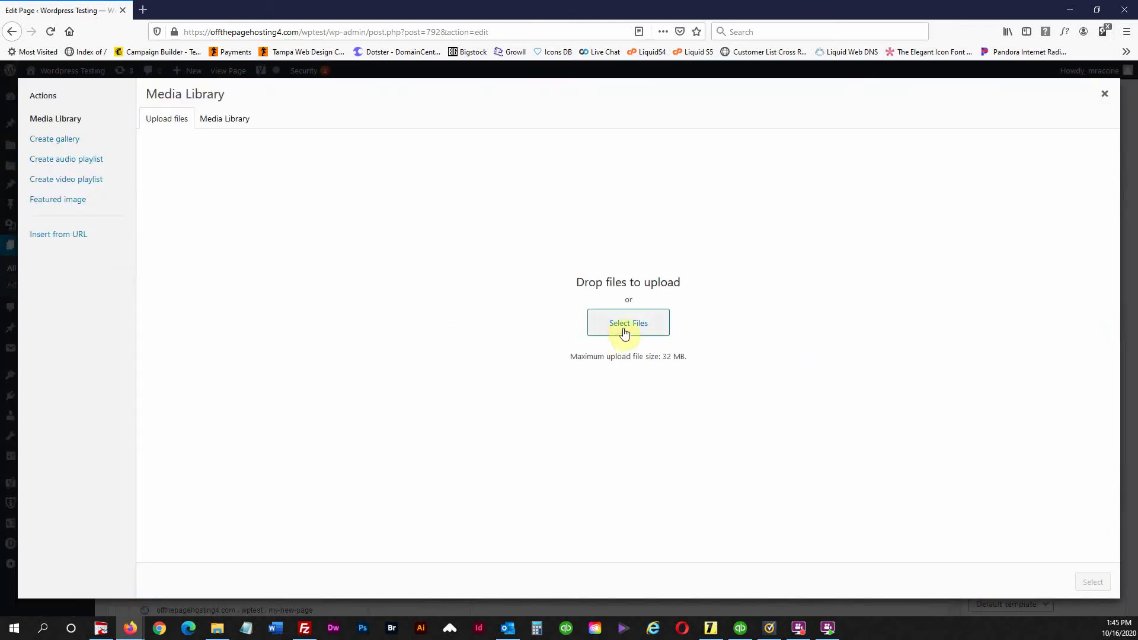
pyautogui.click(626, 329)
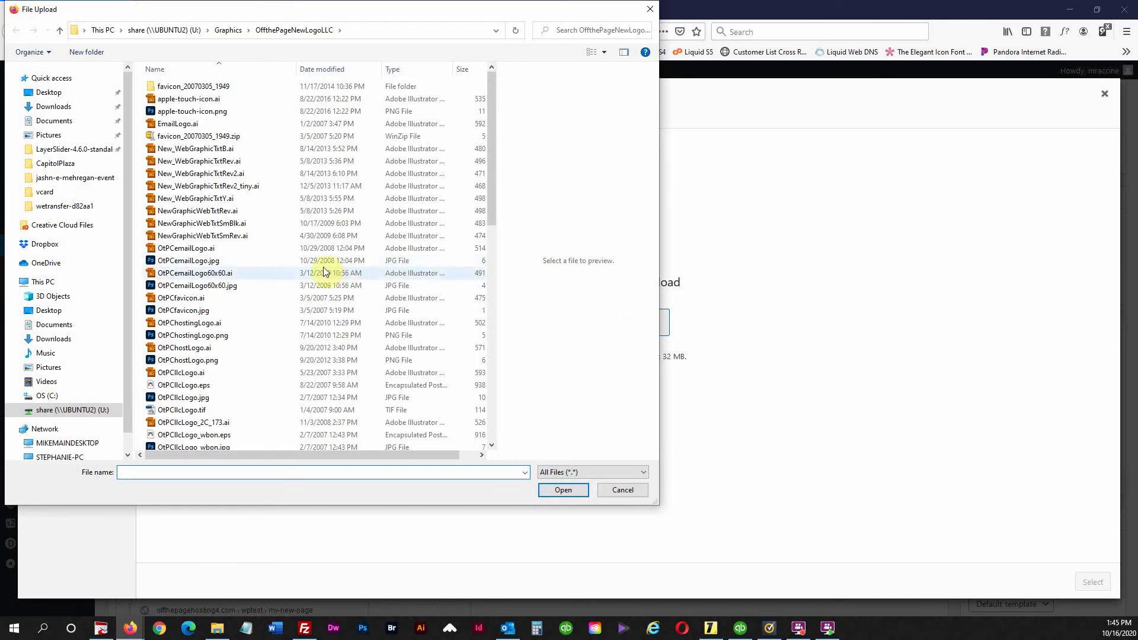
pyautogui.click(204, 287)
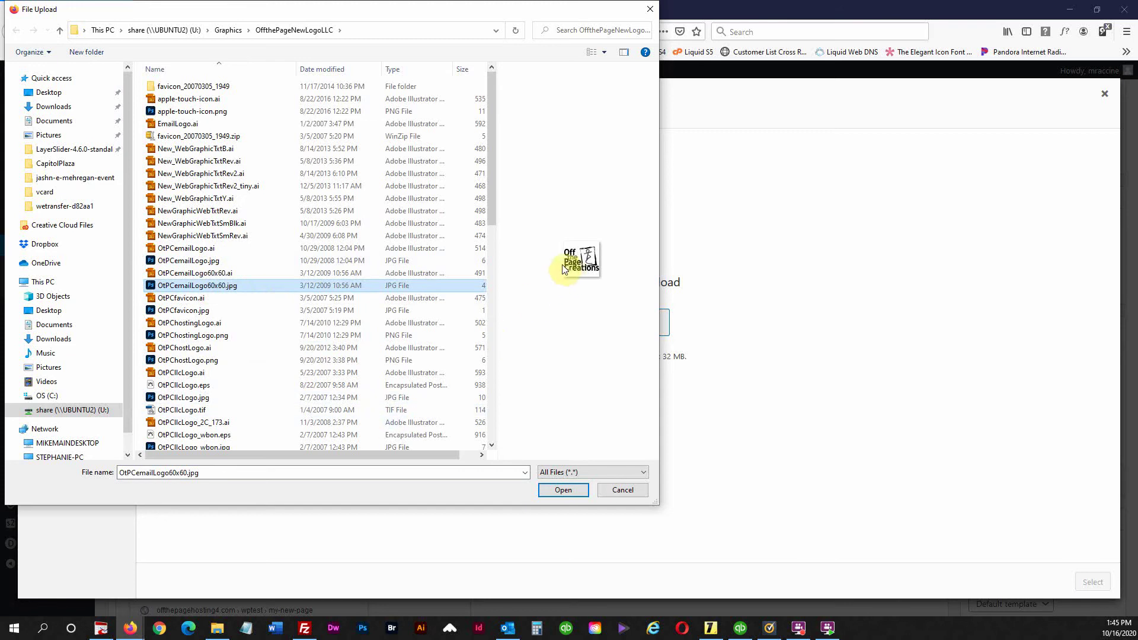
pyautogui.click(557, 491)
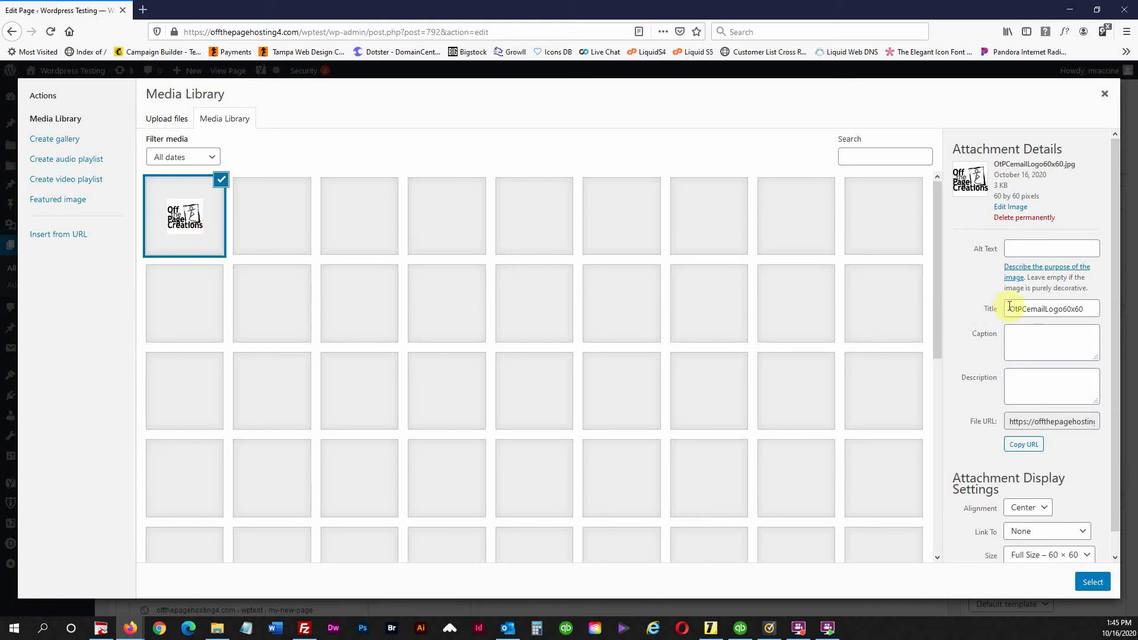
# - Set the logo's alt text and title to "Off the page creations logo" and insert the image into the module's body
pyautogui.click(1022, 249)
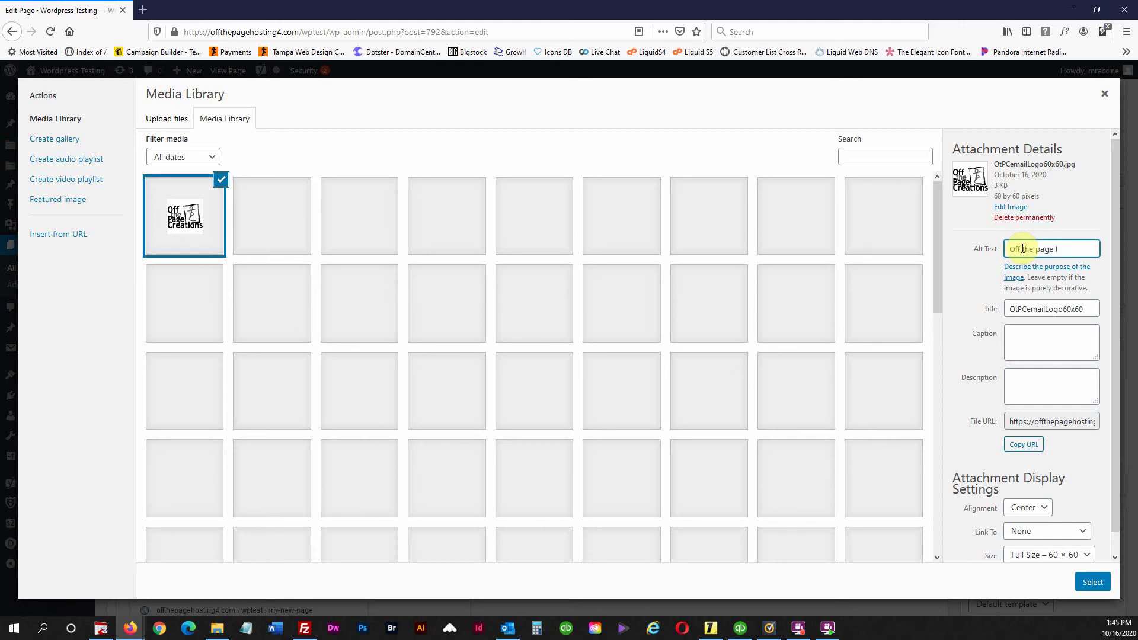
pyautogui.write('Off the page creations logo')
pyautogui.tripleClick(1021, 248)
pyautogui.hotkey('ctrl', 'c')
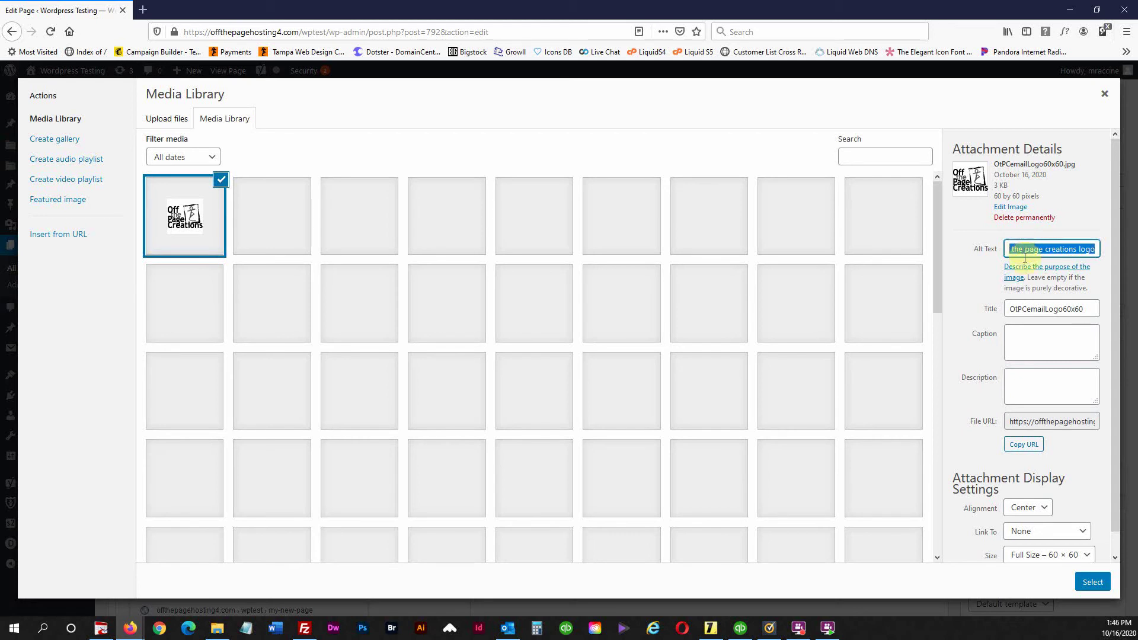
pyautogui.click(1027, 308)
pyautogui.tripleClick(1027, 309)
pyautogui.hotkey('ctrl', 'v')
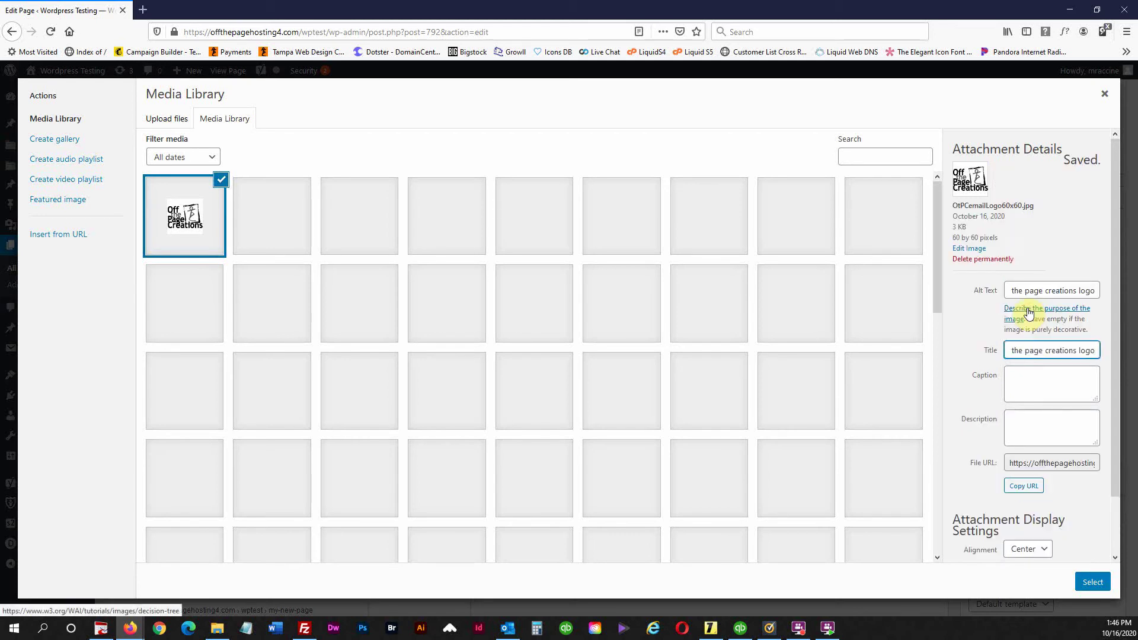
pyautogui.scroll(-2, 1092, 463)
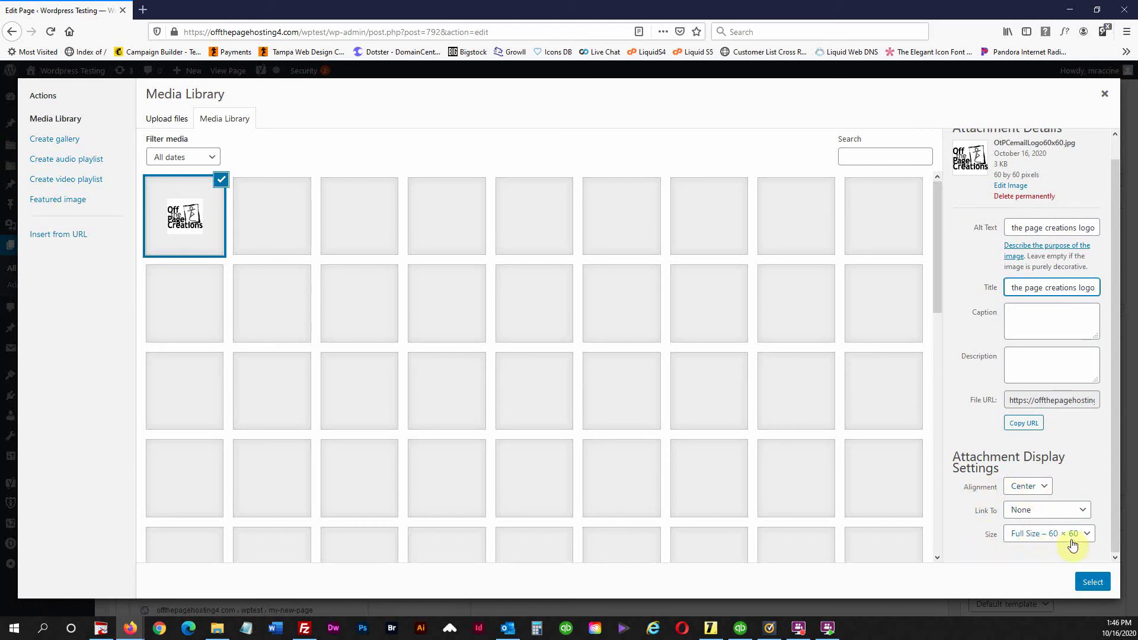
pyautogui.click(1092, 584)
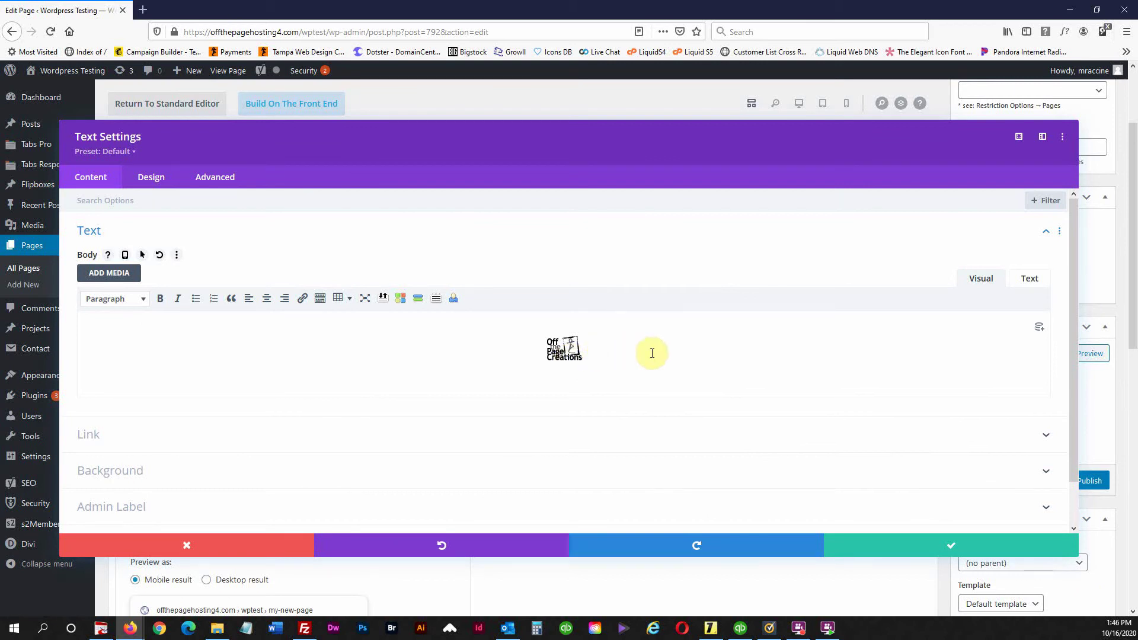
pyautogui.click(561, 357)
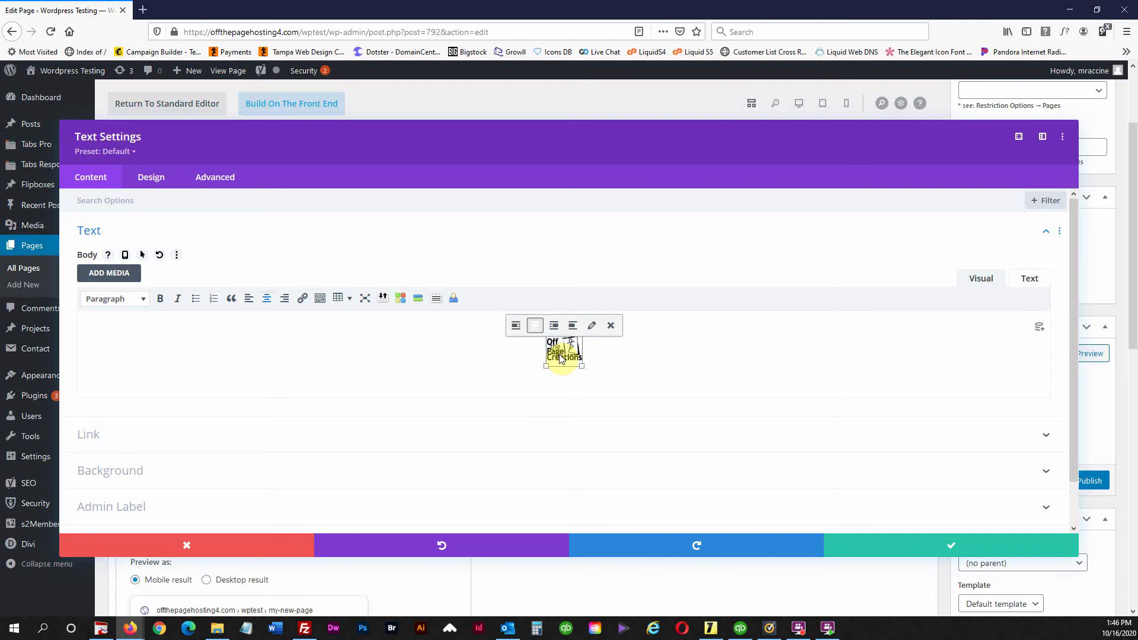
pyautogui.click(592, 327)
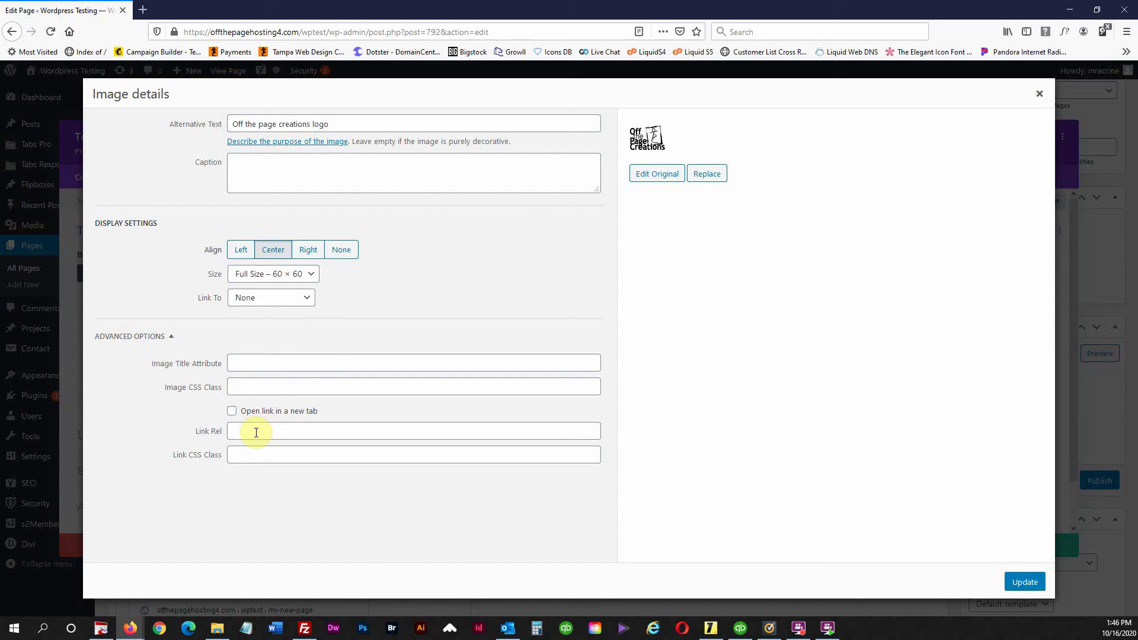
pyautogui.click(295, 303)
pyautogui.click(261, 347)
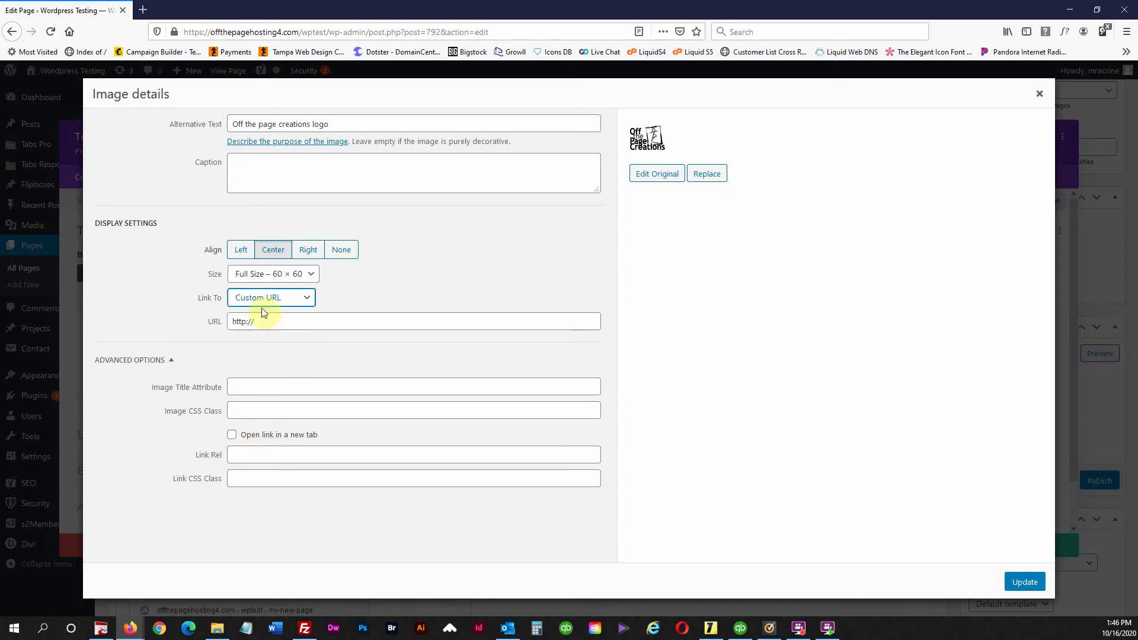
pyautogui.click(265, 322)
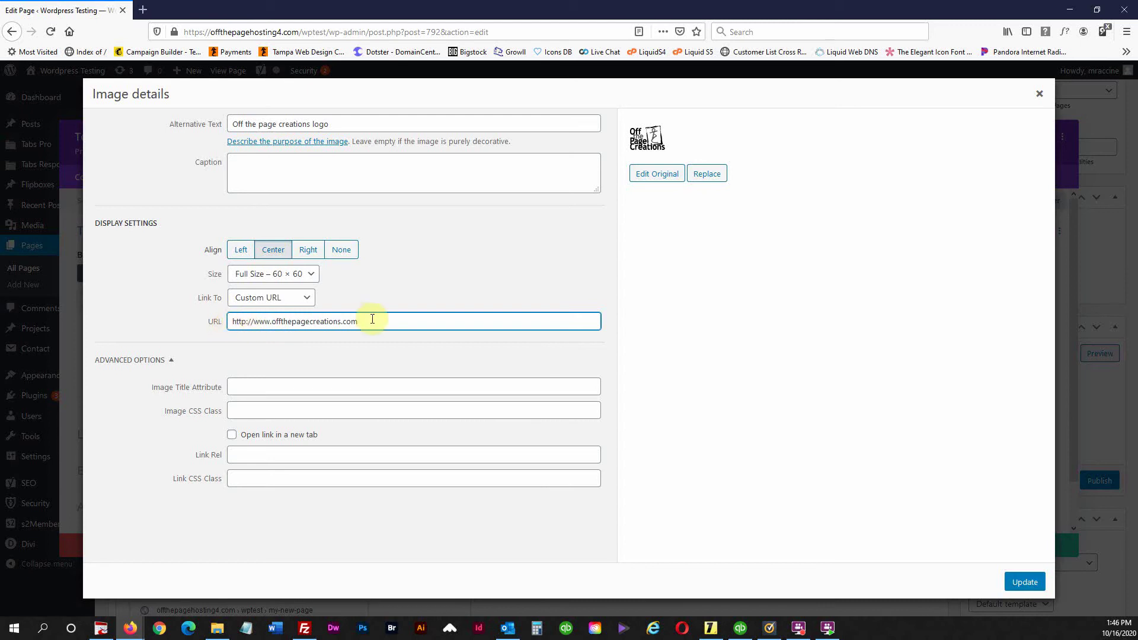
pyautogui.click(232, 436)
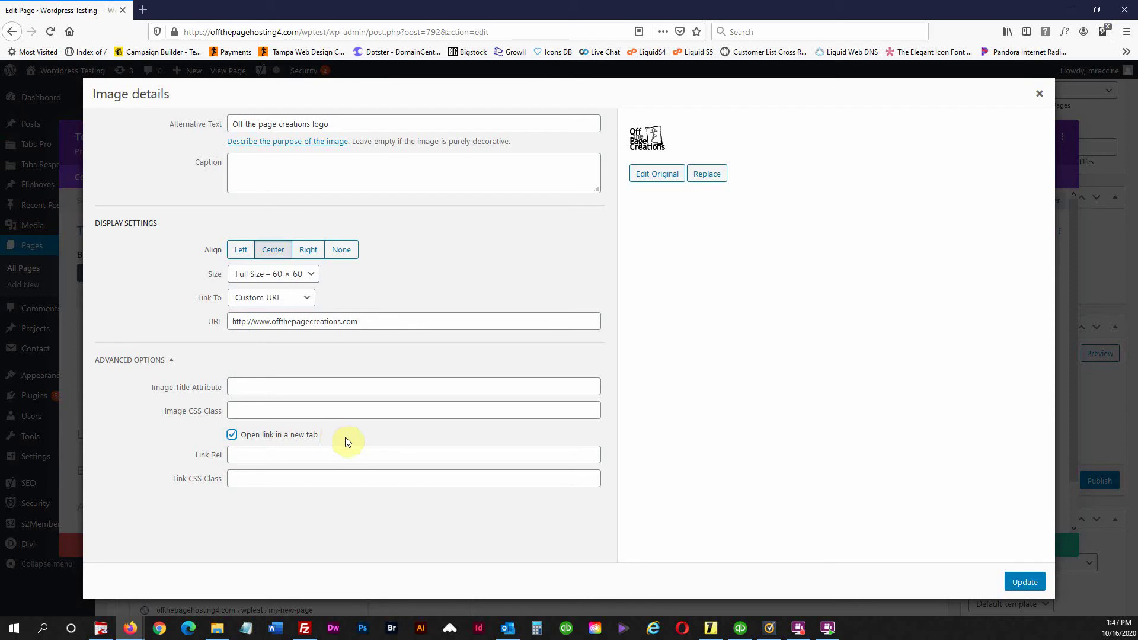
pyautogui.click(1025, 583)
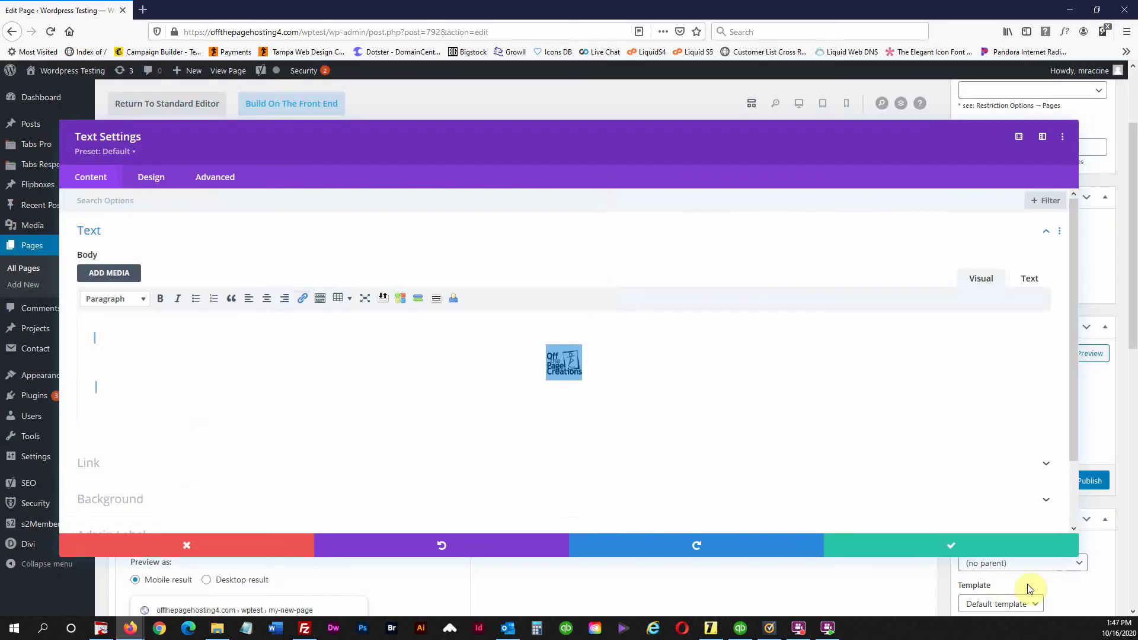
pyautogui.click(624, 367)
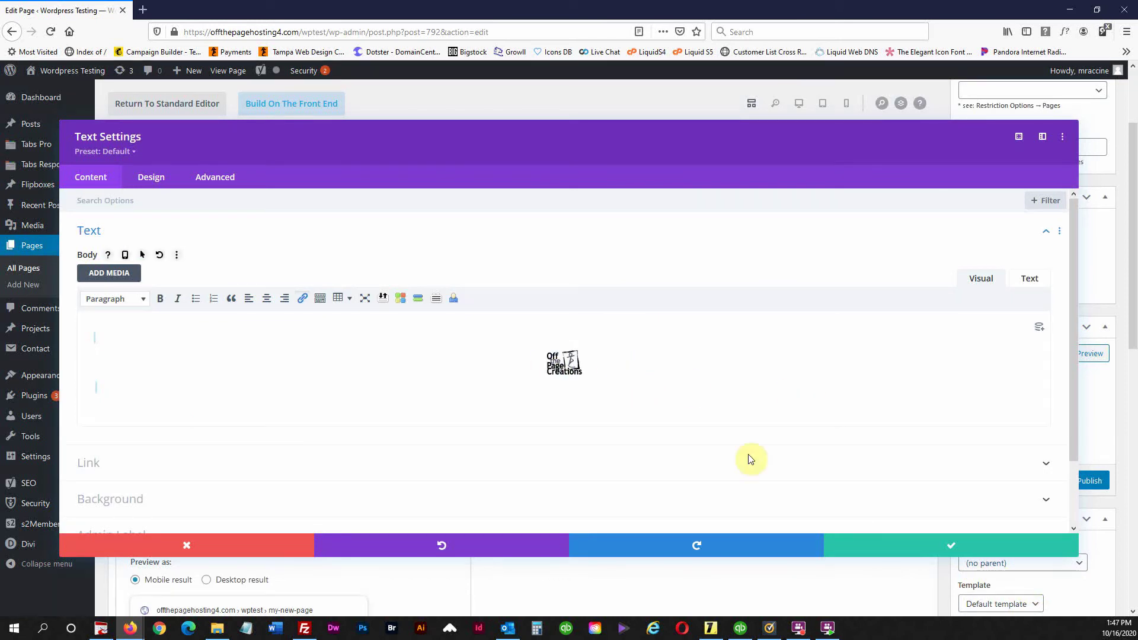
pyautogui.click(952, 547)
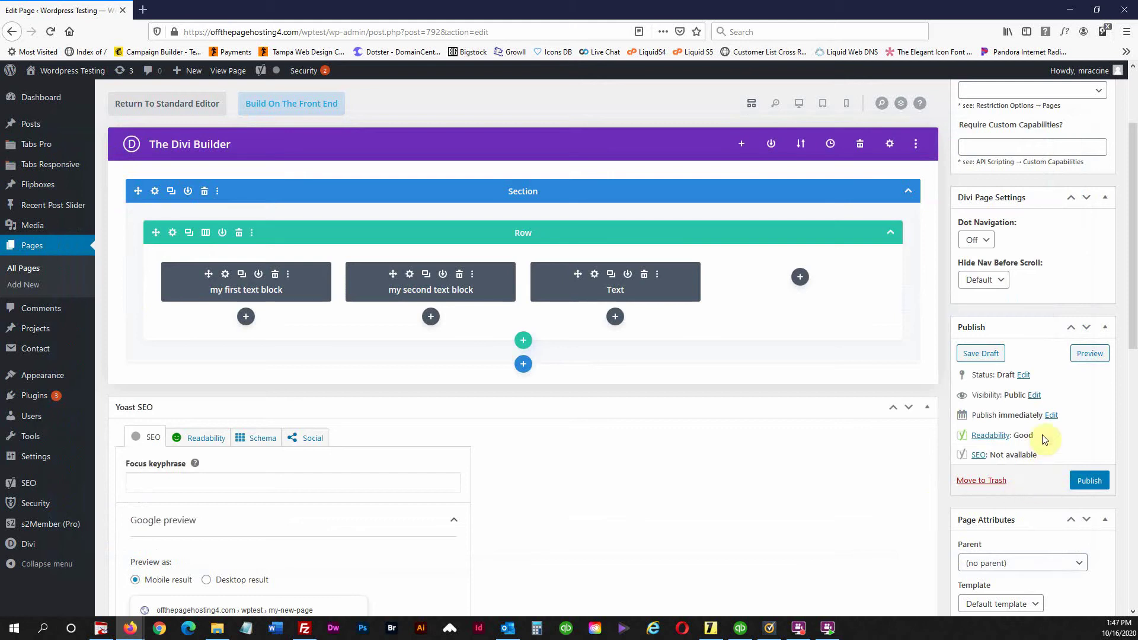
# - Preview the page, check the two text columns, test the logo's link, and close the site it opens
pyautogui.click(1090, 354)
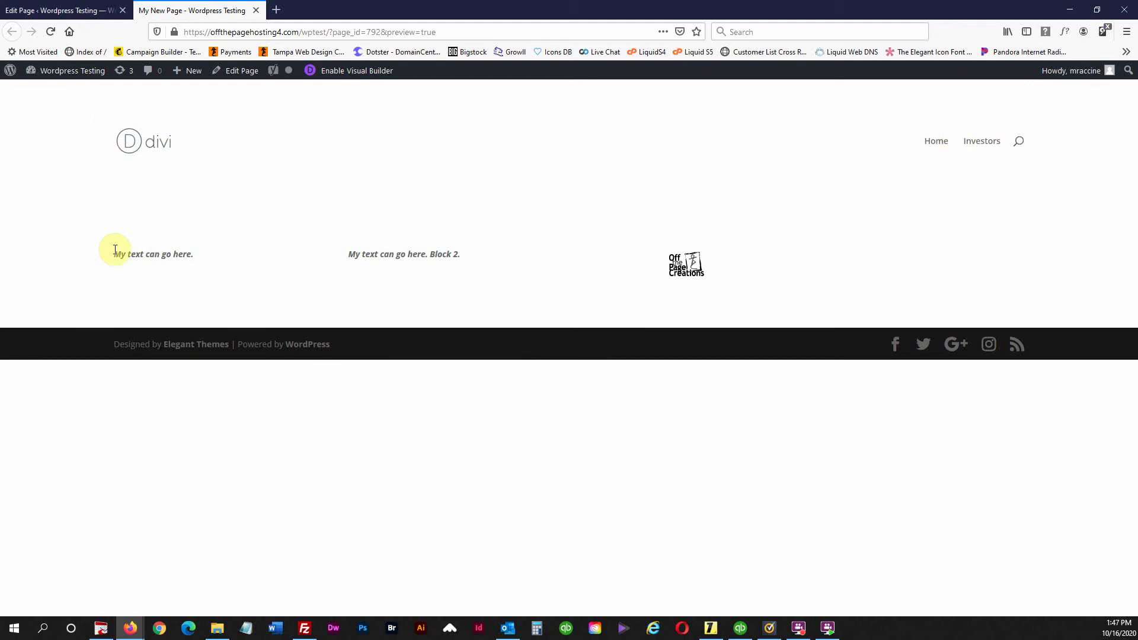
pyautogui.moveTo(114, 249); pyautogui.dragTo(194, 255)
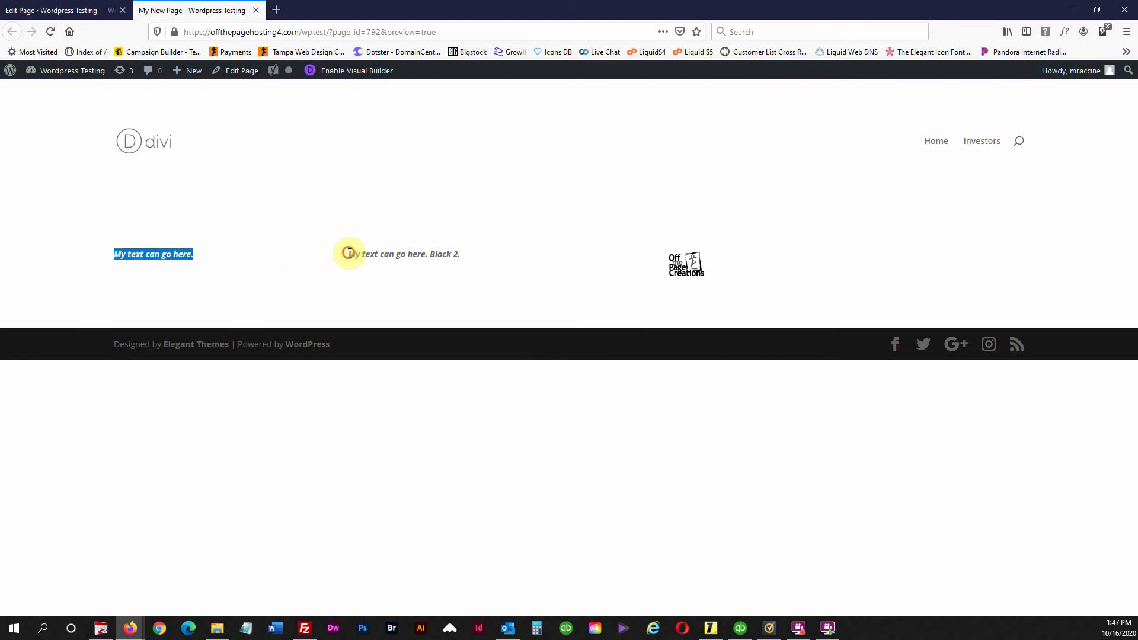
pyautogui.moveTo(349, 254); pyautogui.dragTo(411, 254)
pyautogui.moveTo(411, 254); pyautogui.dragTo(471, 256)
pyautogui.click(470, 255)
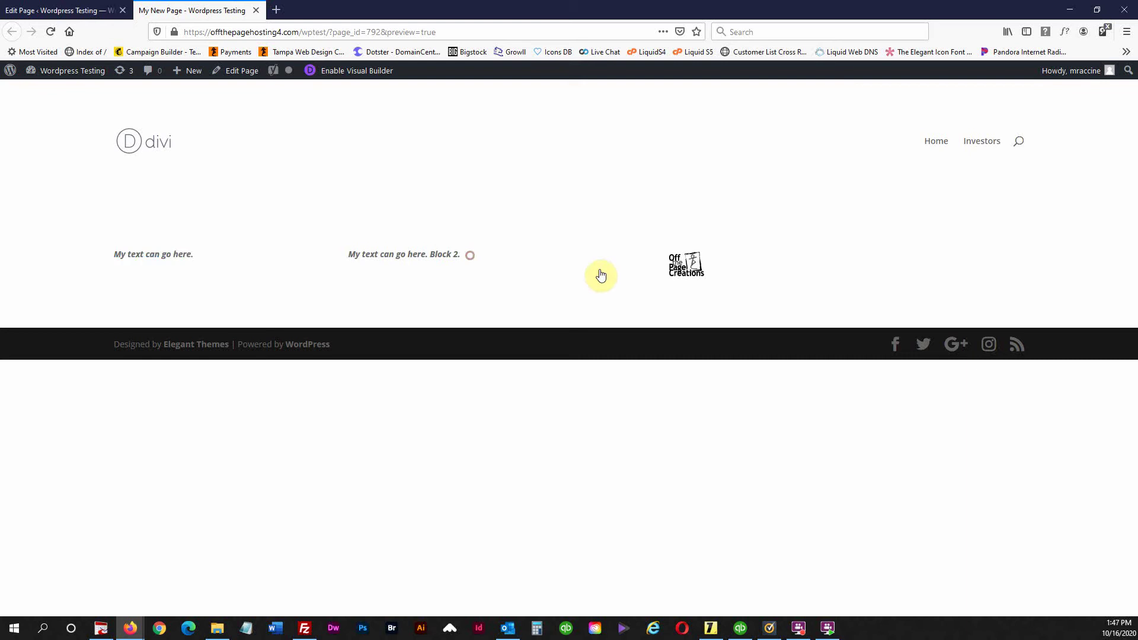
pyautogui.click(691, 269)
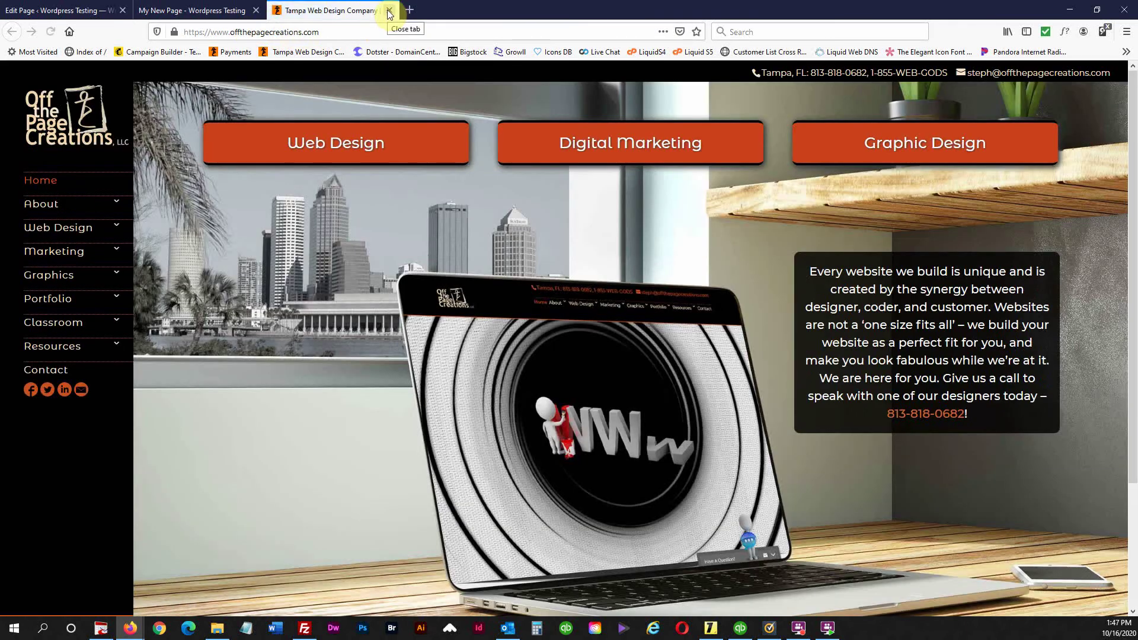
pyautogui.click(389, 11)
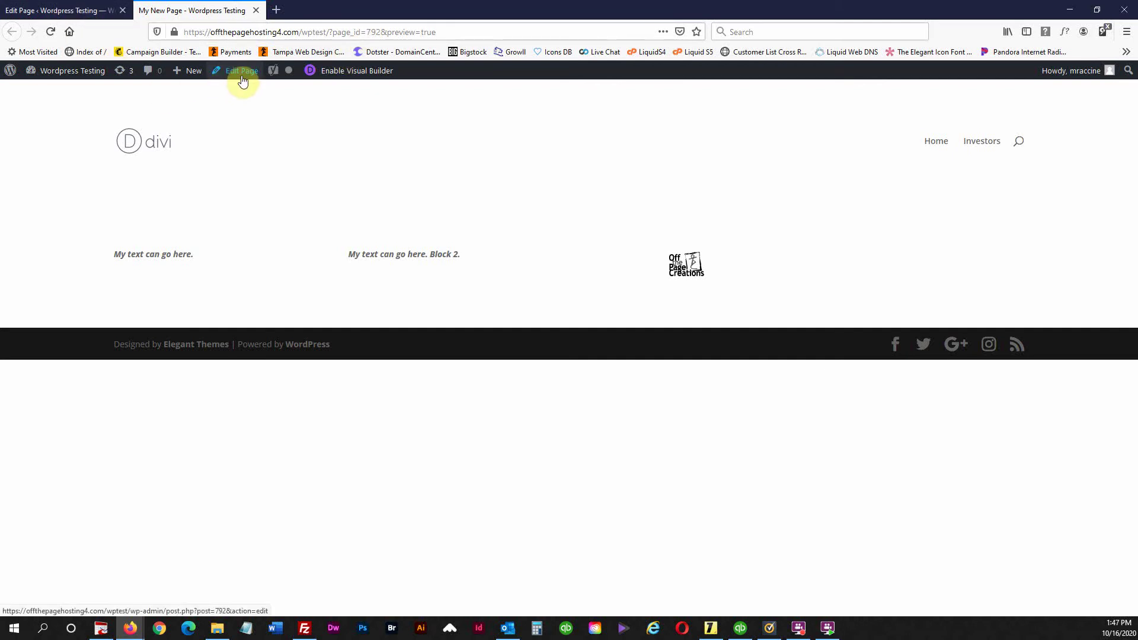
# - Return to the page editor and insert a new Text module in the row's fourth column
pyautogui.click(73, 10)
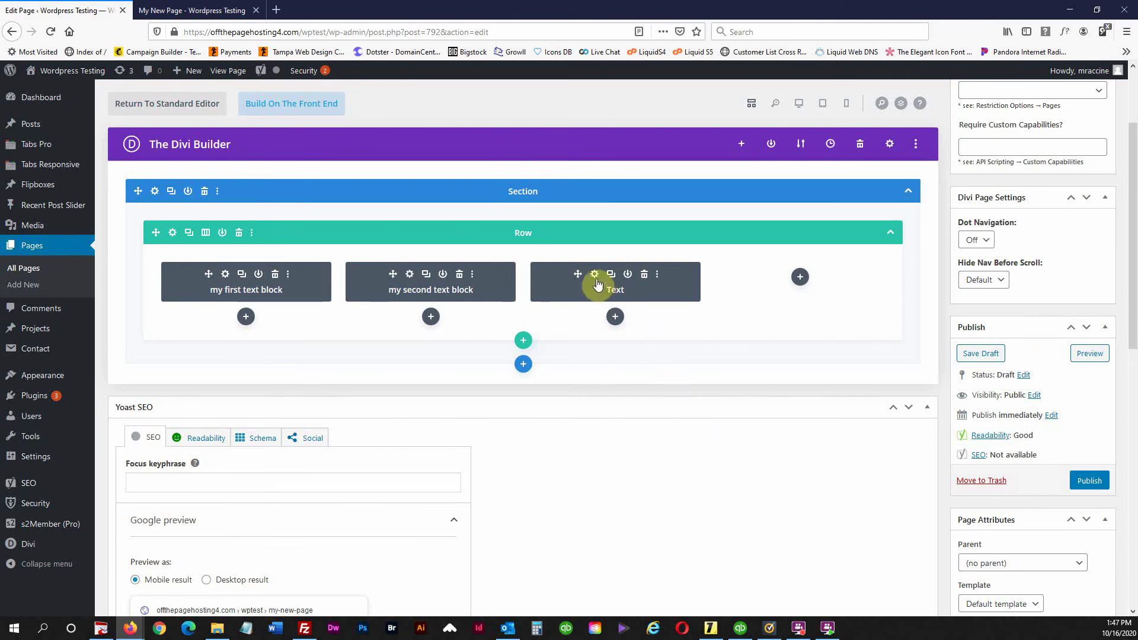
pyautogui.click(800, 277)
pyautogui.scroll(-8, 800, 492)
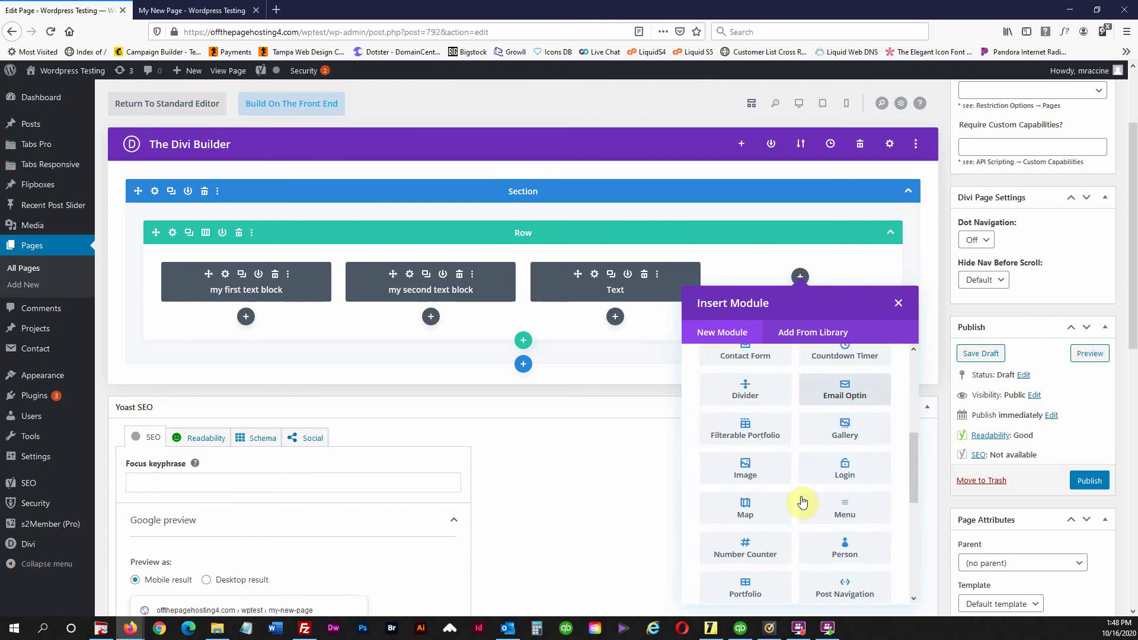
pyautogui.scroll(-3, 796, 498)
pyautogui.click(741, 533)
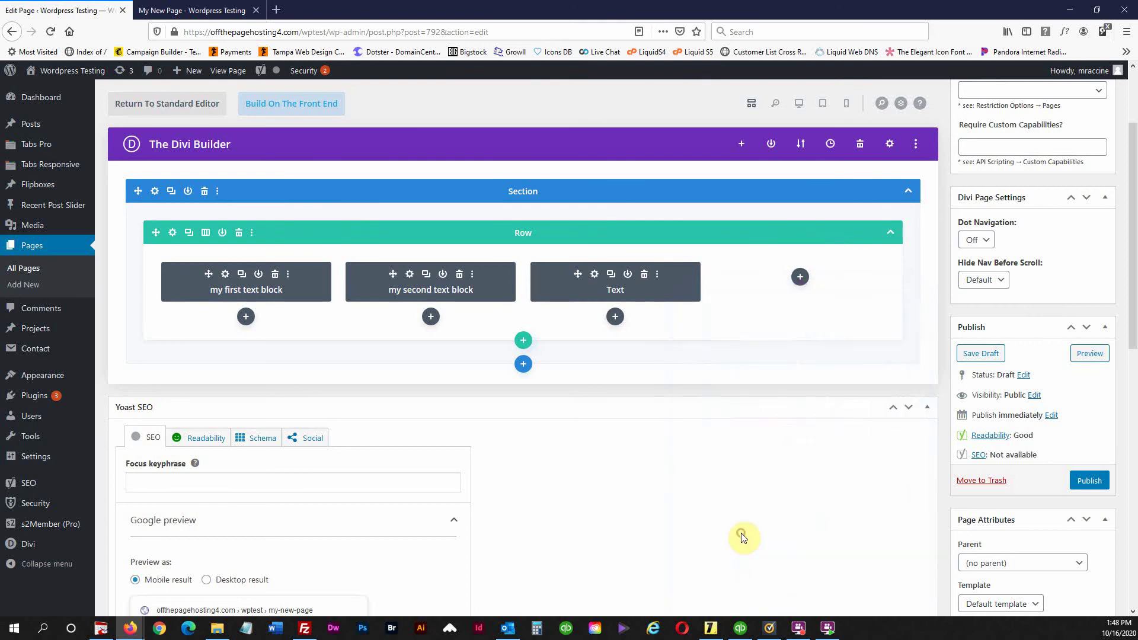
# - Enter "My final text column is clickable." as the module's body and select the whole sentence
pyautogui.click(221, 334)
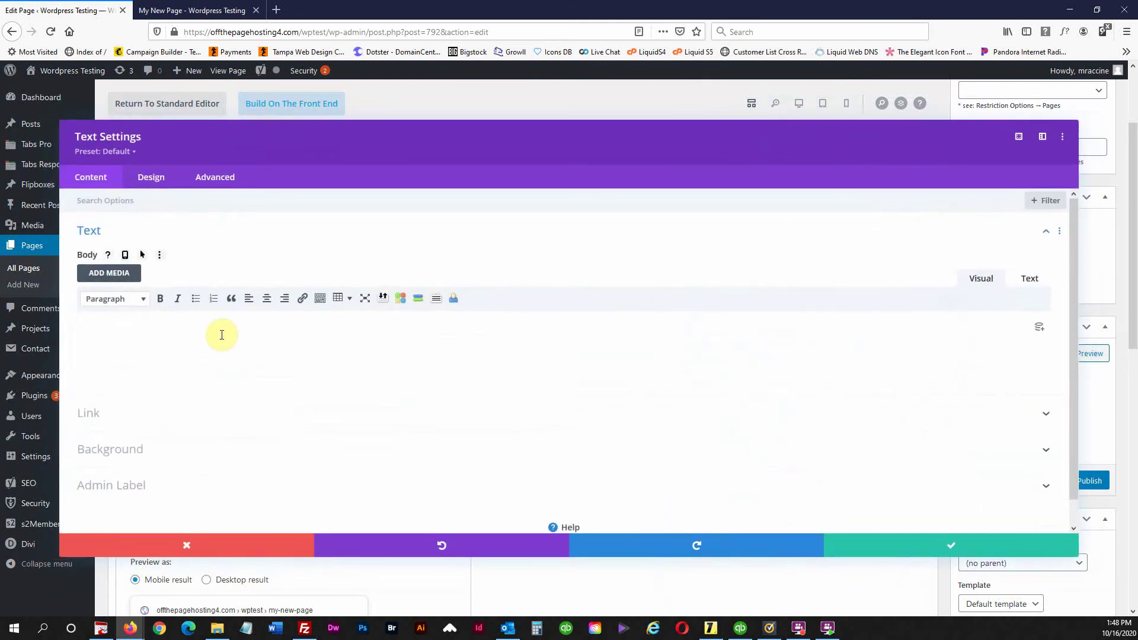
pyautogui.write('My final text column is clickable.')
pyautogui.tripleClick(209, 338)
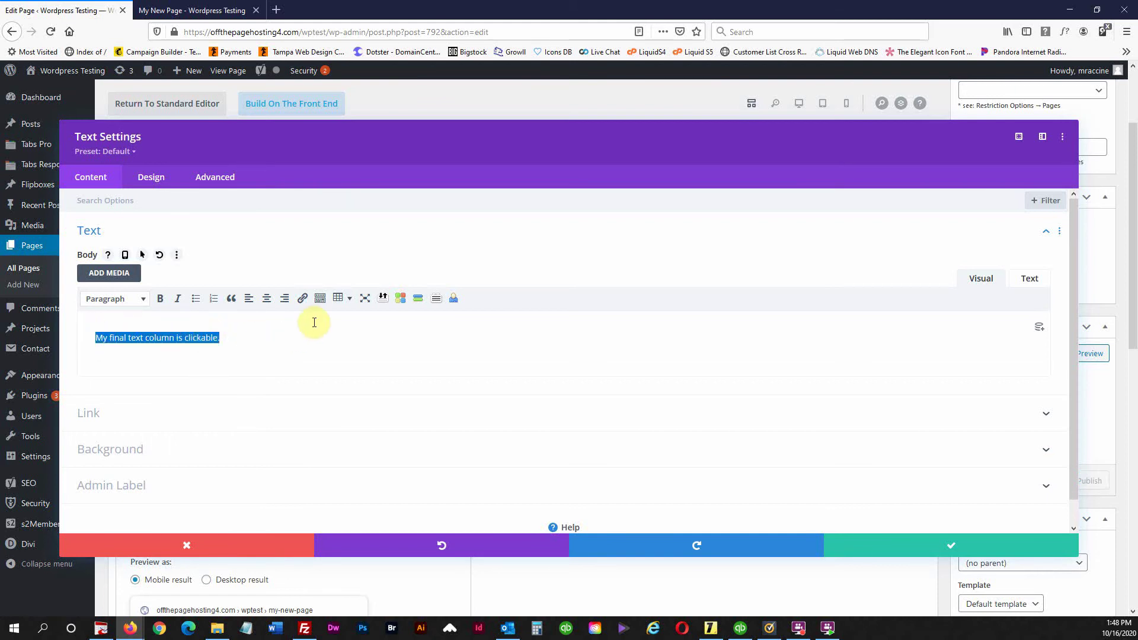
pyautogui.click(302, 303)
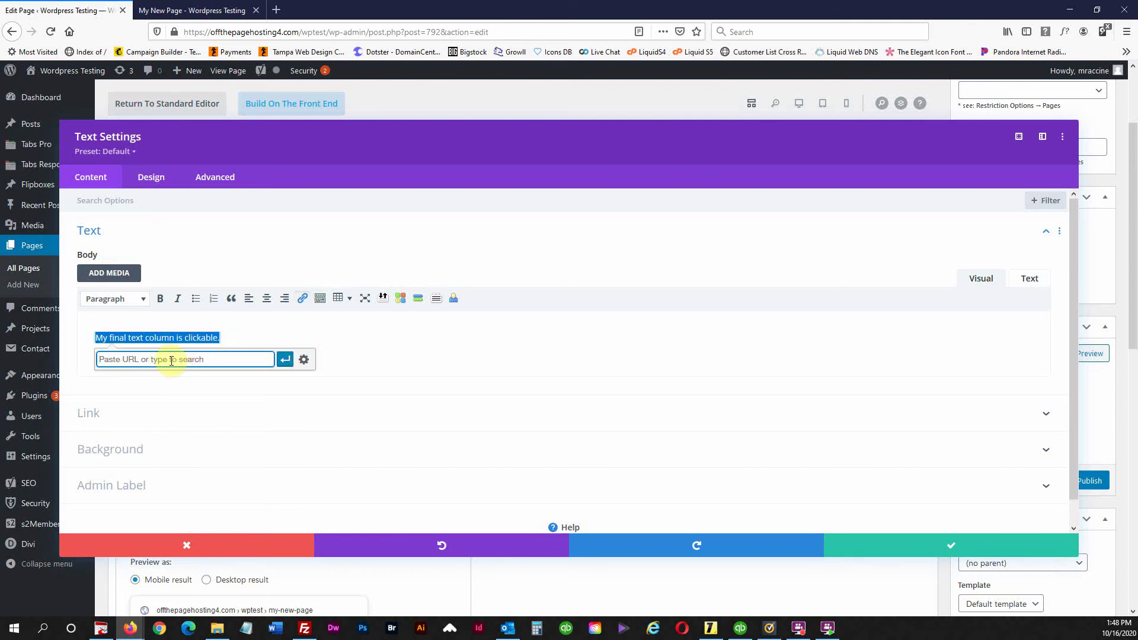
pyautogui.click(304, 362)
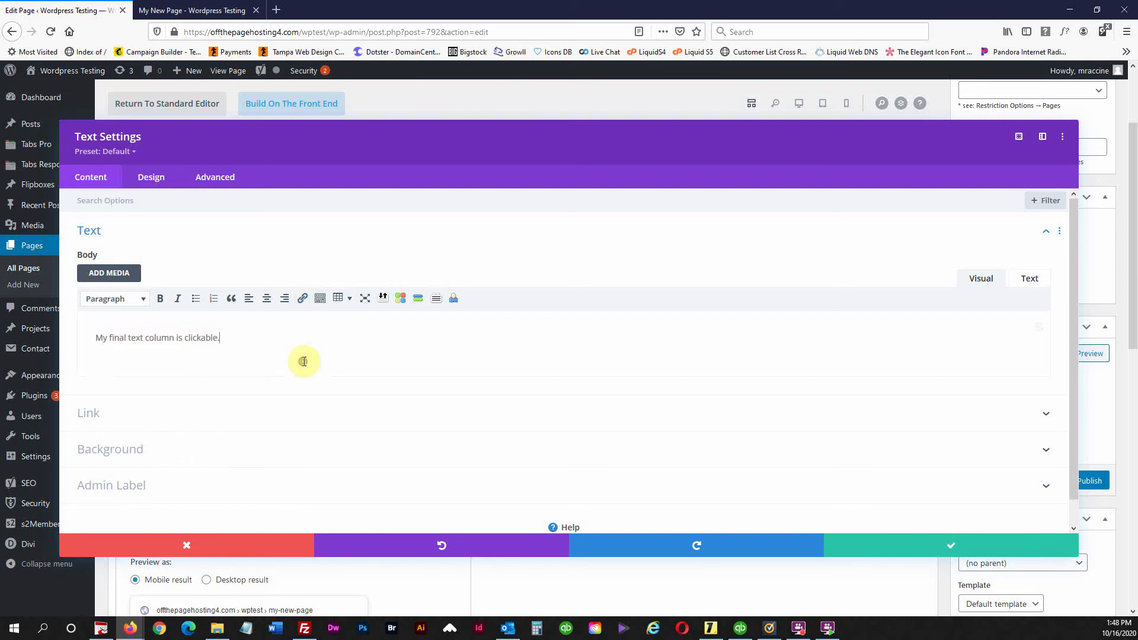
pyautogui.tripleClick(211, 336)
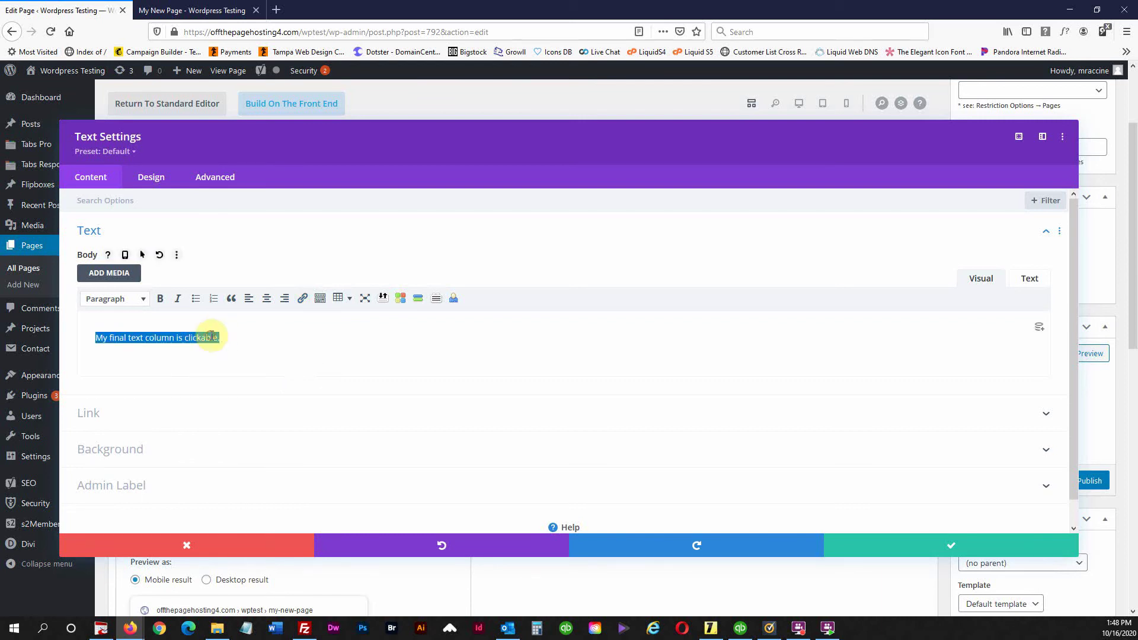
pyautogui.click(302, 299)
pyautogui.click(303, 359)
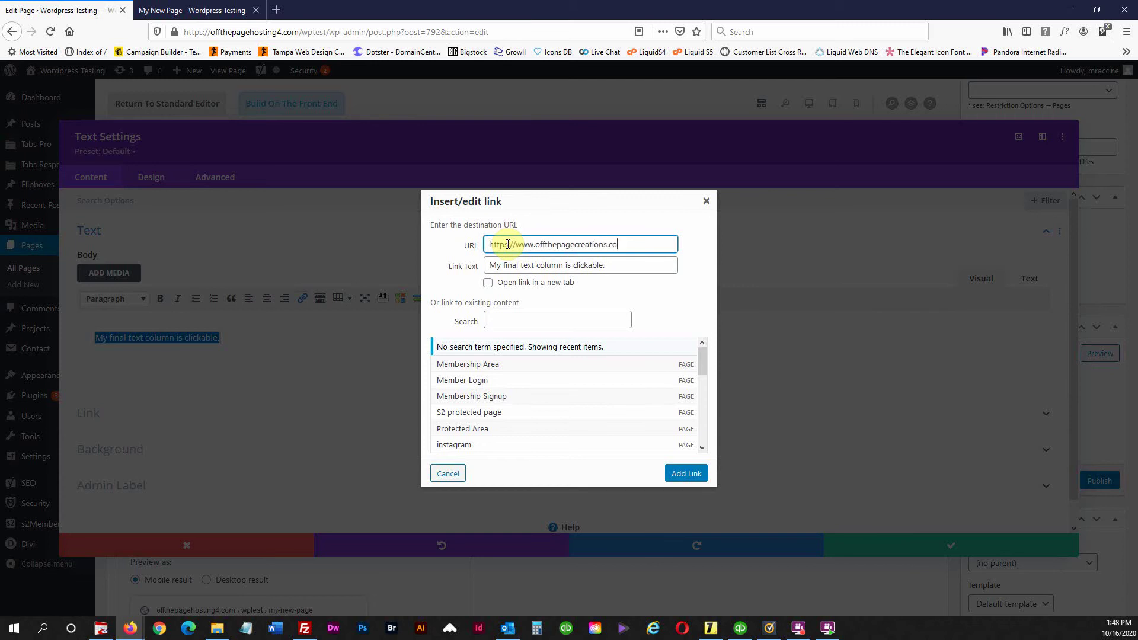
pyautogui.click(487, 285)
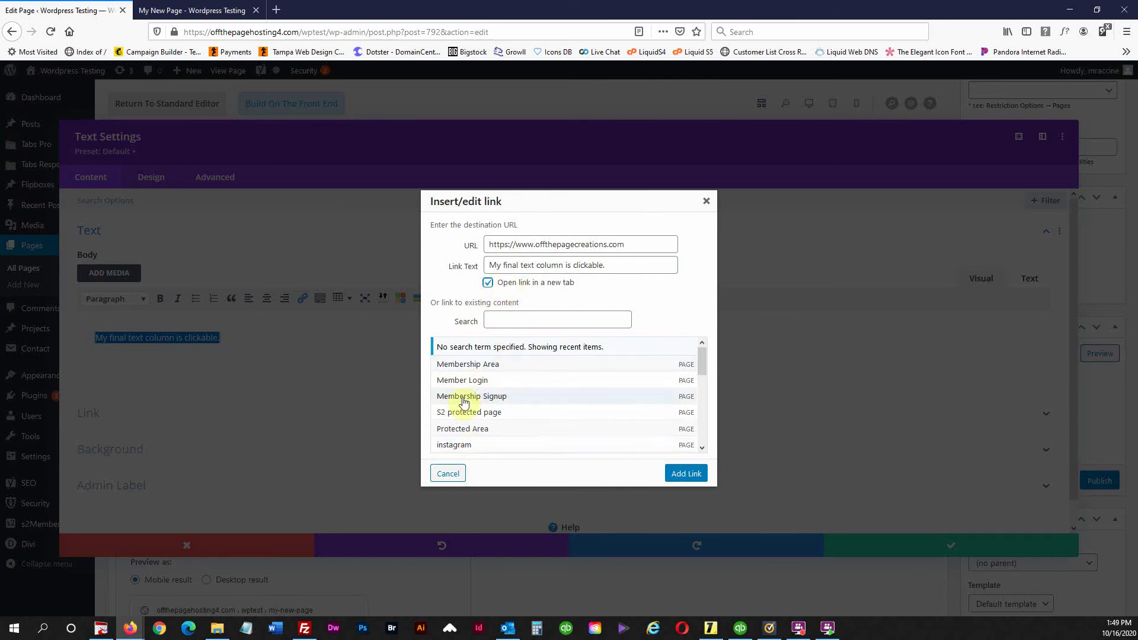
pyautogui.click(688, 477)
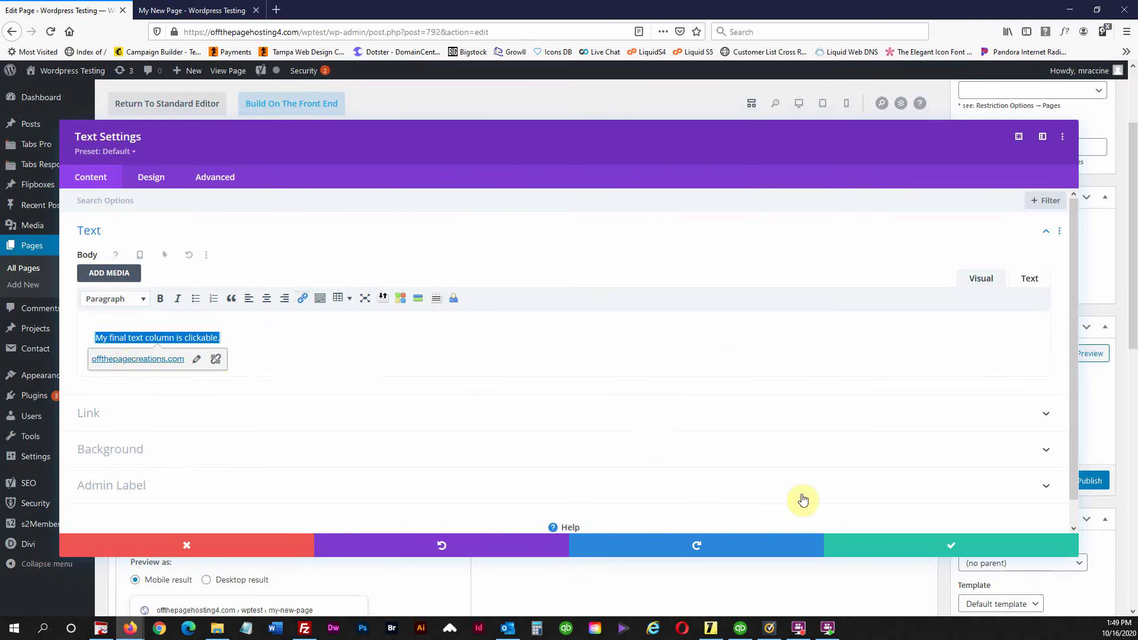
# - Set the module's admin label to "last column with clickable text" and save the module
pyautogui.click(130, 484)
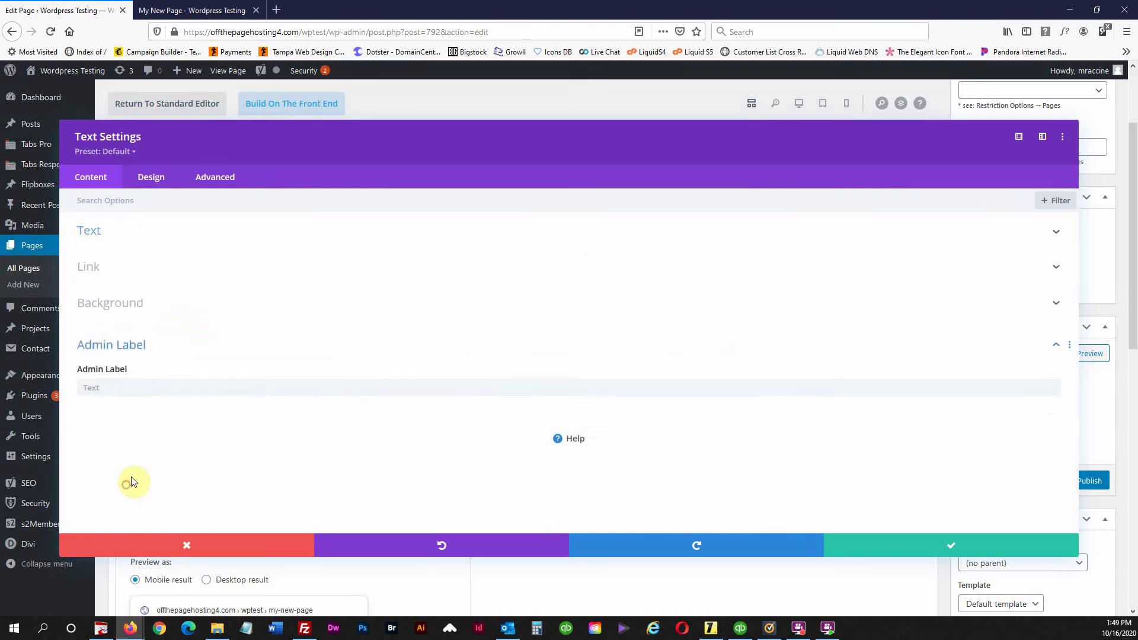
pyautogui.click(99, 386)
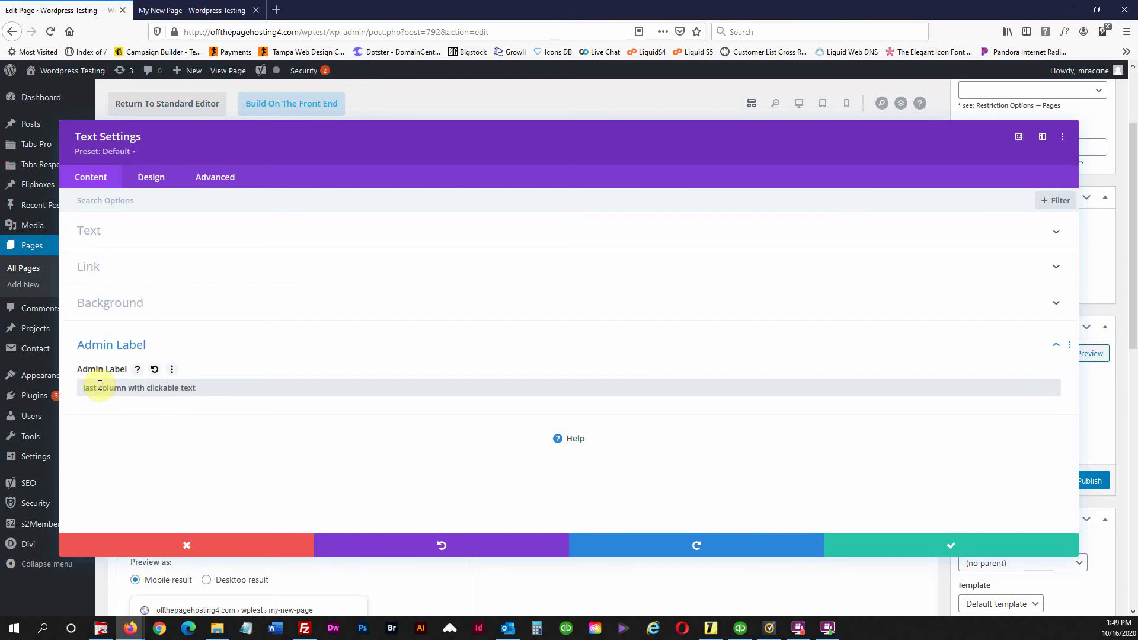
pyautogui.click(952, 548)
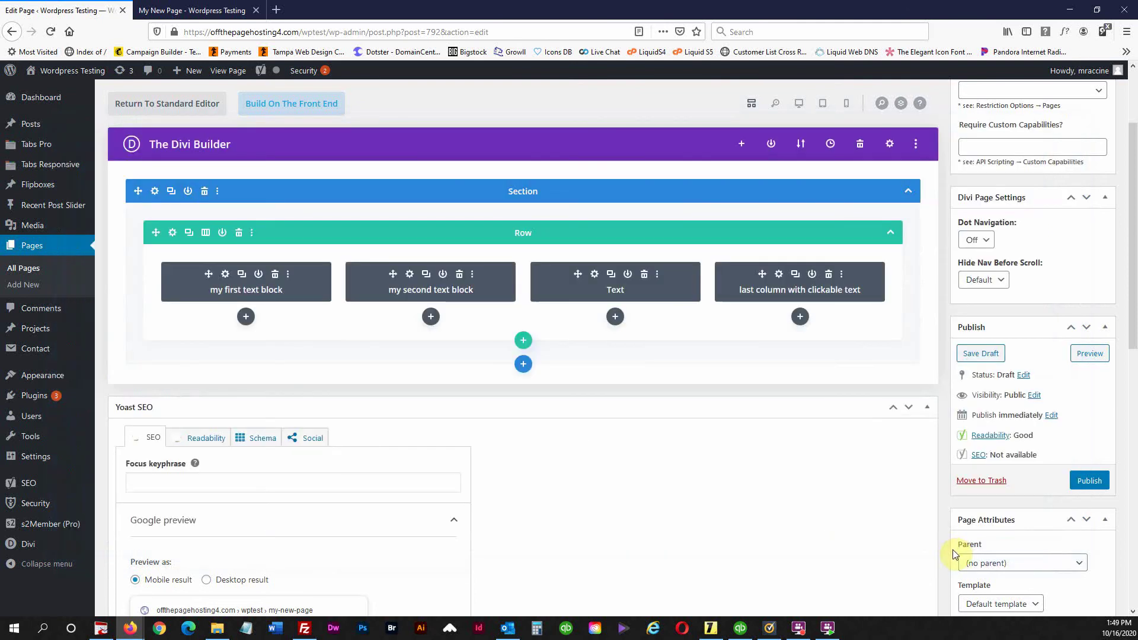
# - Preview the page, check the link in the fourth column, and return to the page editor
pyautogui.click(1089, 353)
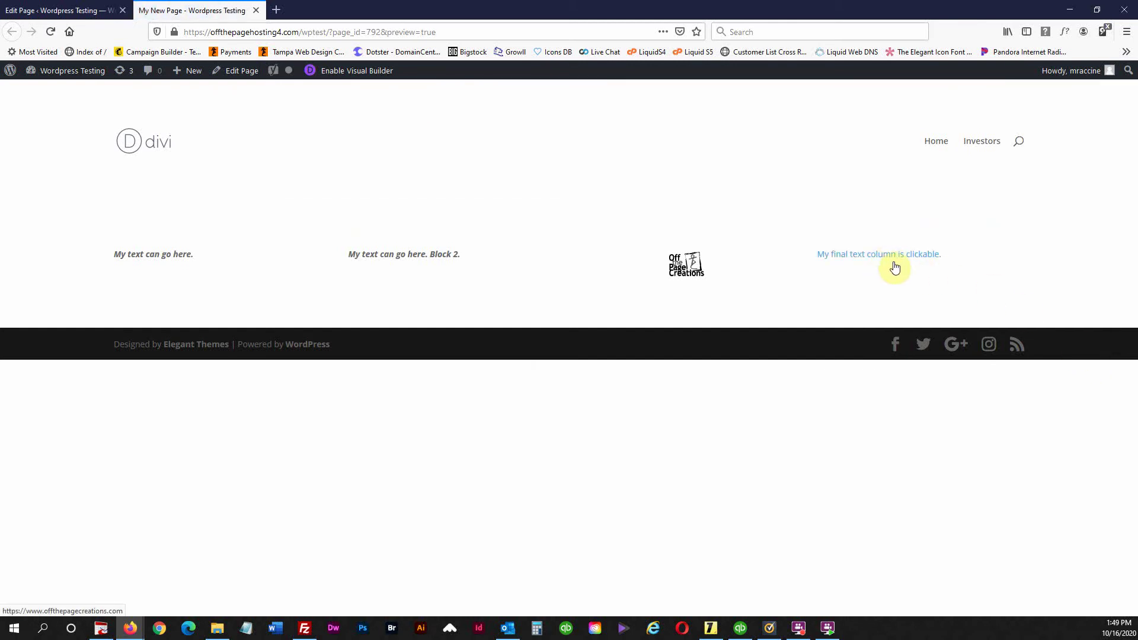
pyautogui.click(64, 15)
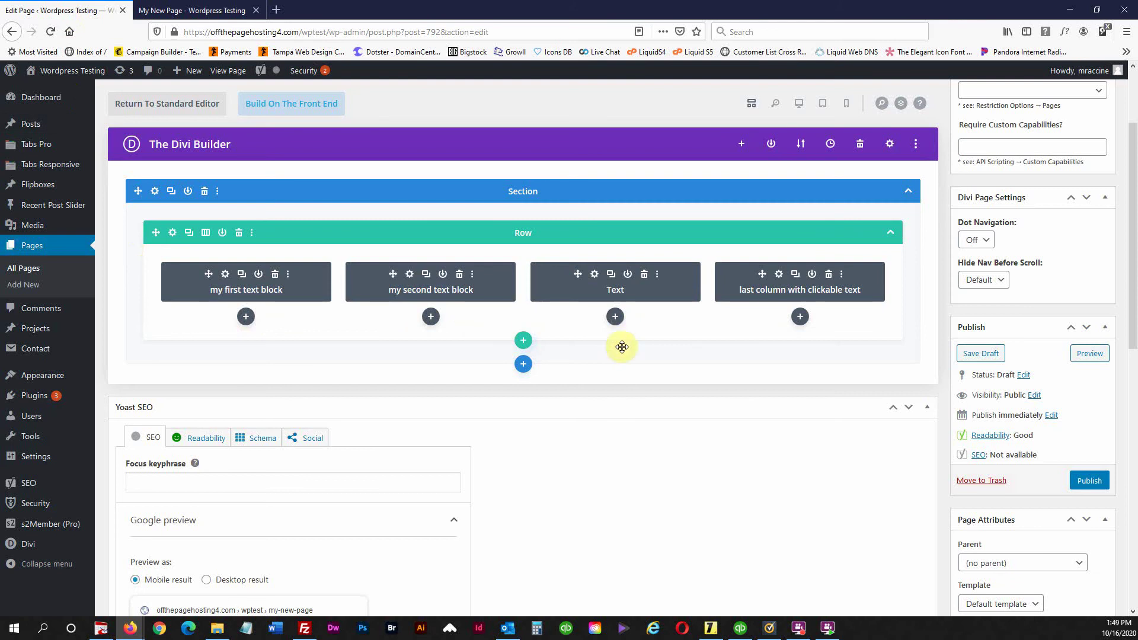
pyautogui.scroll(2, 737, 401)
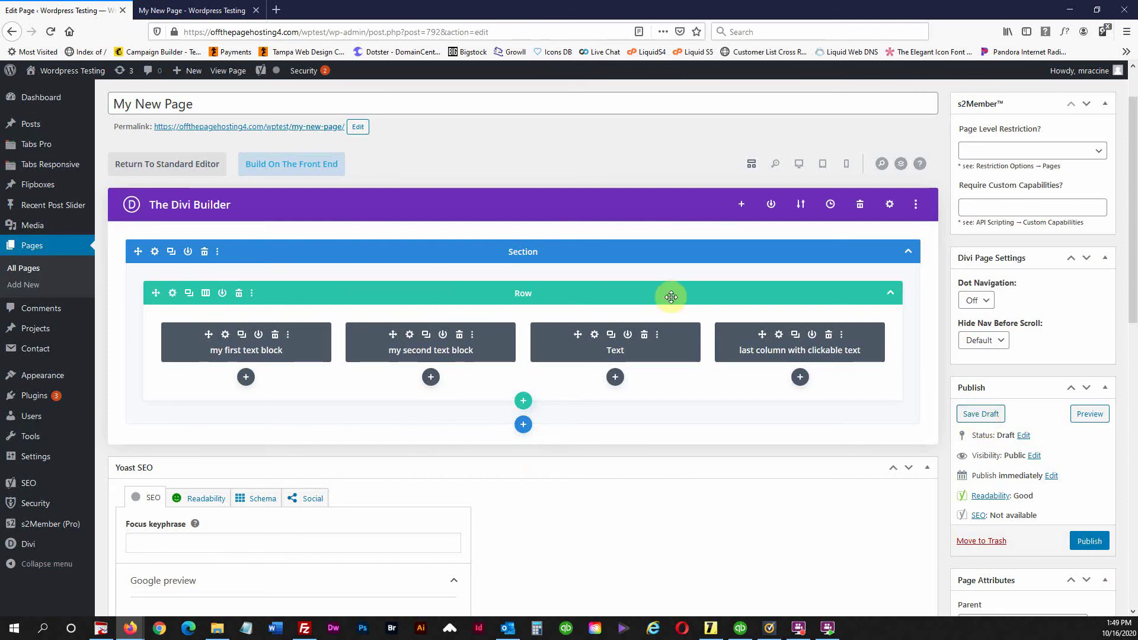
# - Insert a single-column row below the four-column row and add a Text module to it
pyautogui.click(523, 403)
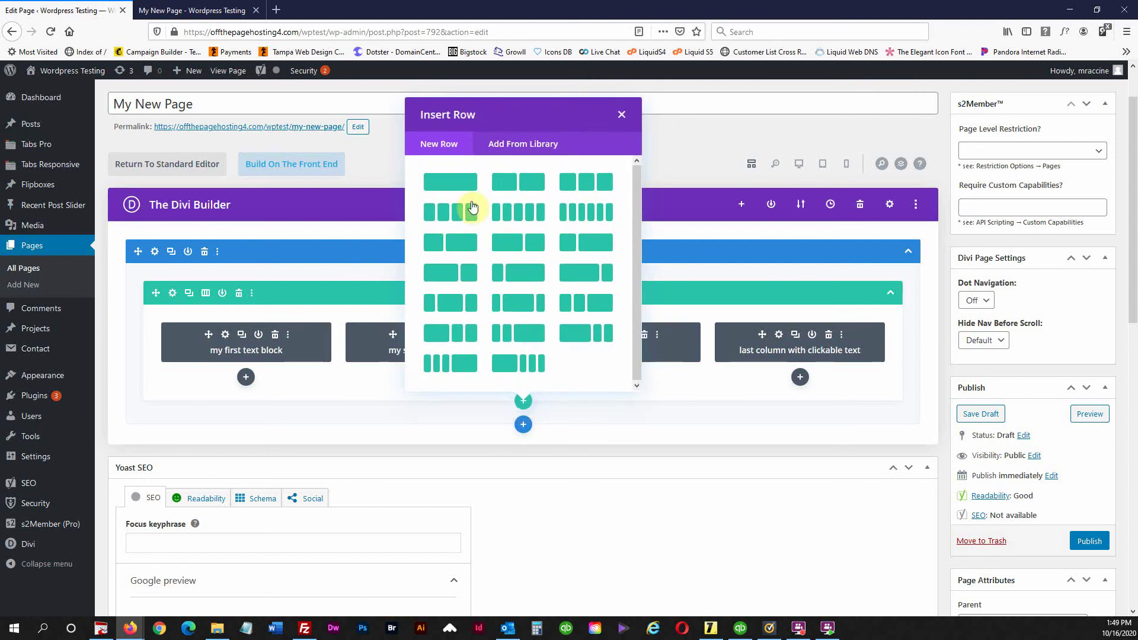
pyautogui.click(447, 183)
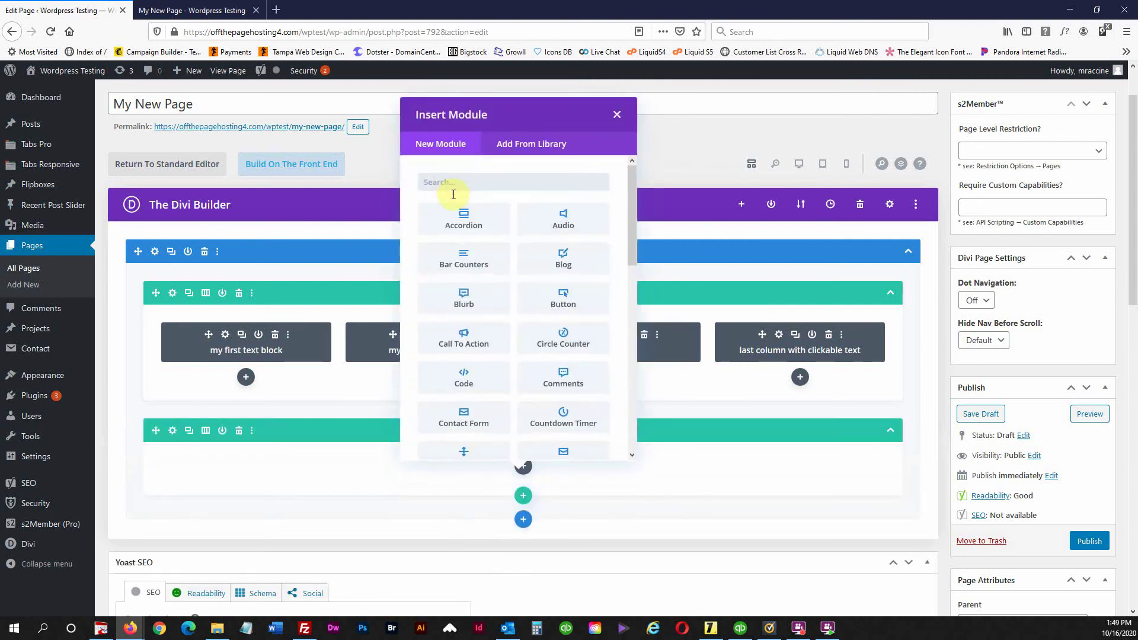
pyautogui.scroll(-4, 479, 391)
pyautogui.scroll(-5, 479, 393)
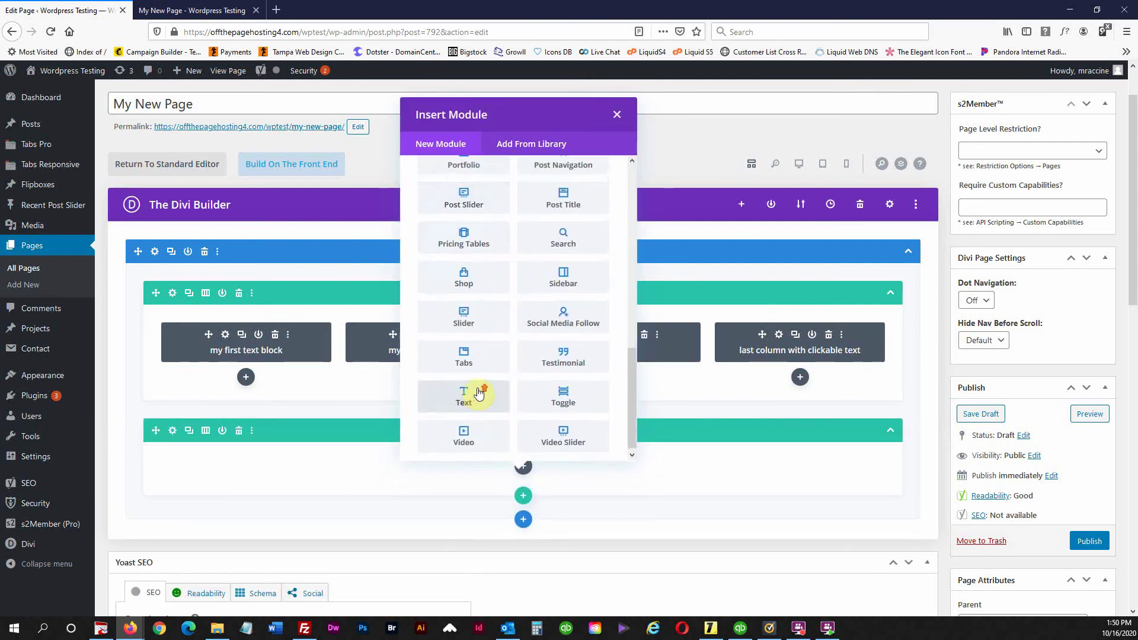
pyautogui.click(474, 431)
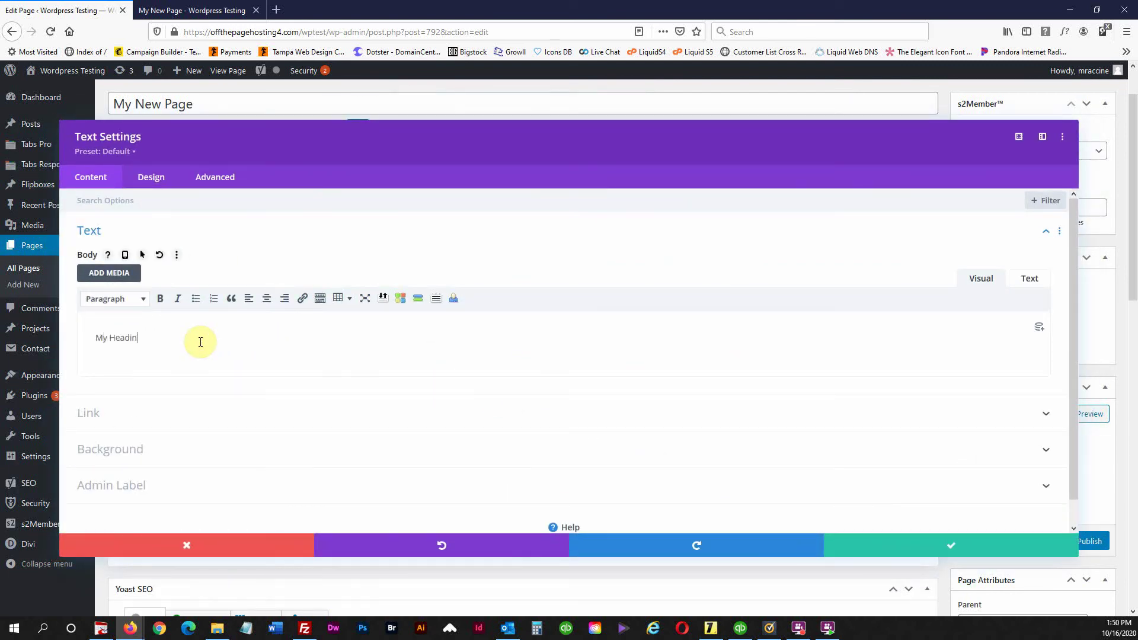
# - Enter "My Heading" as the new module's body text and format it as Heading 1
pyautogui.moveTo(146, 338); pyautogui.dragTo(77, 335)
pyautogui.click(143, 301)
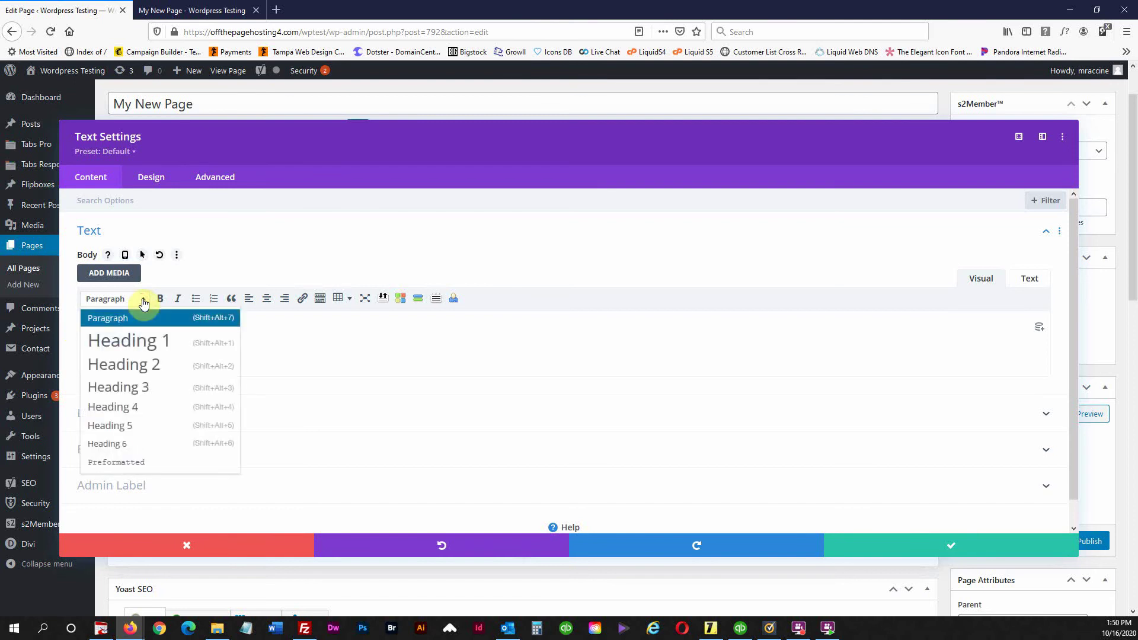
pyautogui.click(129, 344)
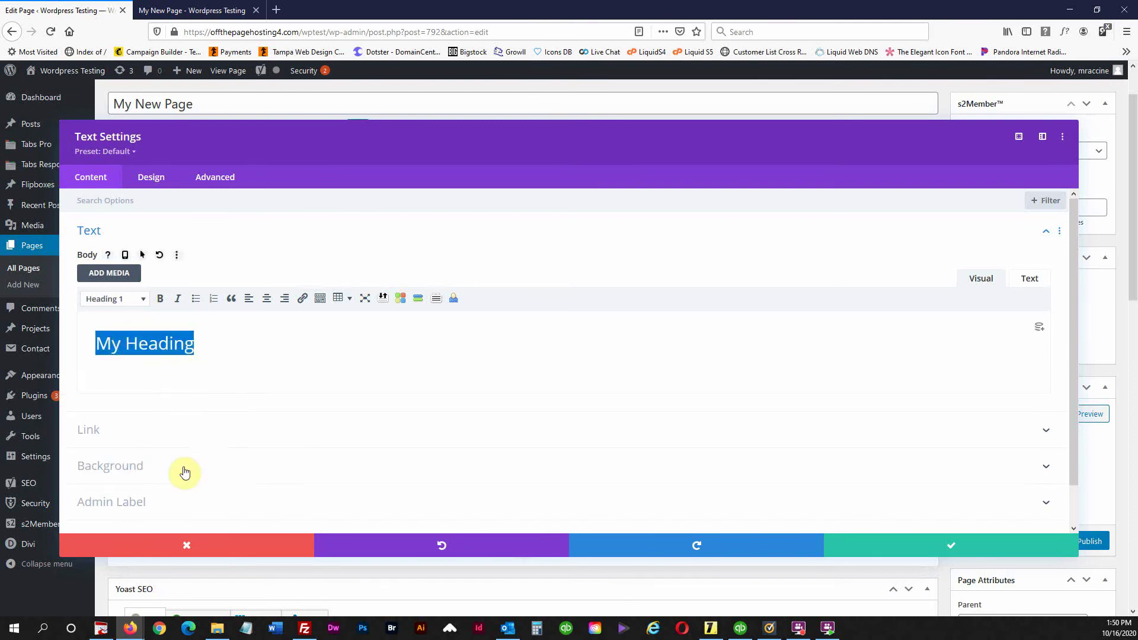
# - Set the heading module's admin label to "heading" and save the module
pyautogui.click(136, 502)
pyautogui.click(127, 388)
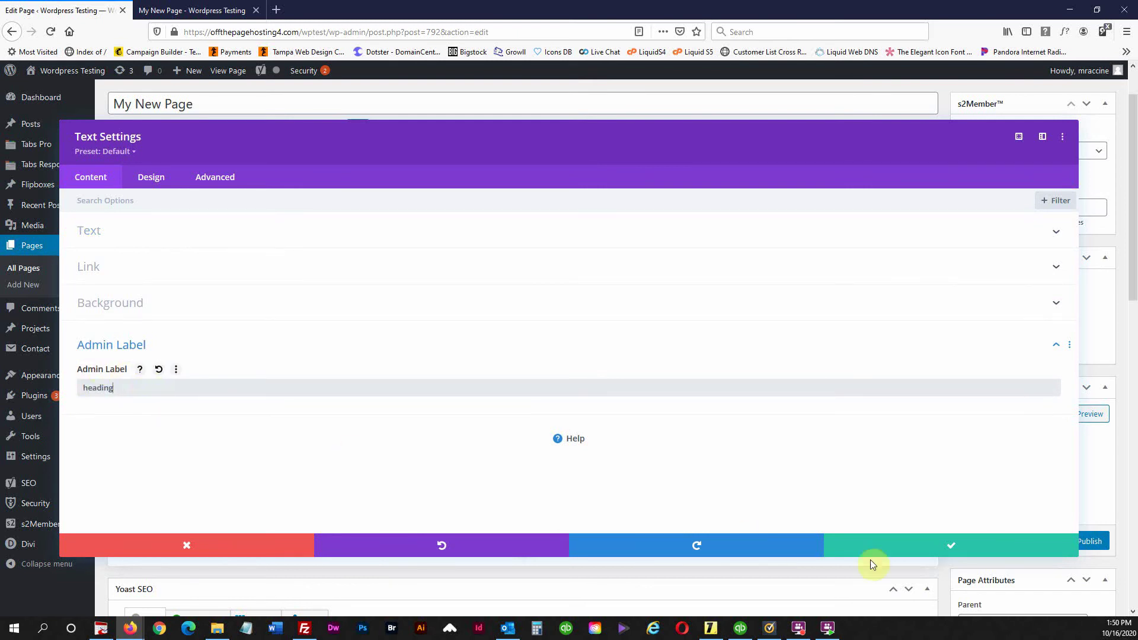
pyautogui.click(951, 550)
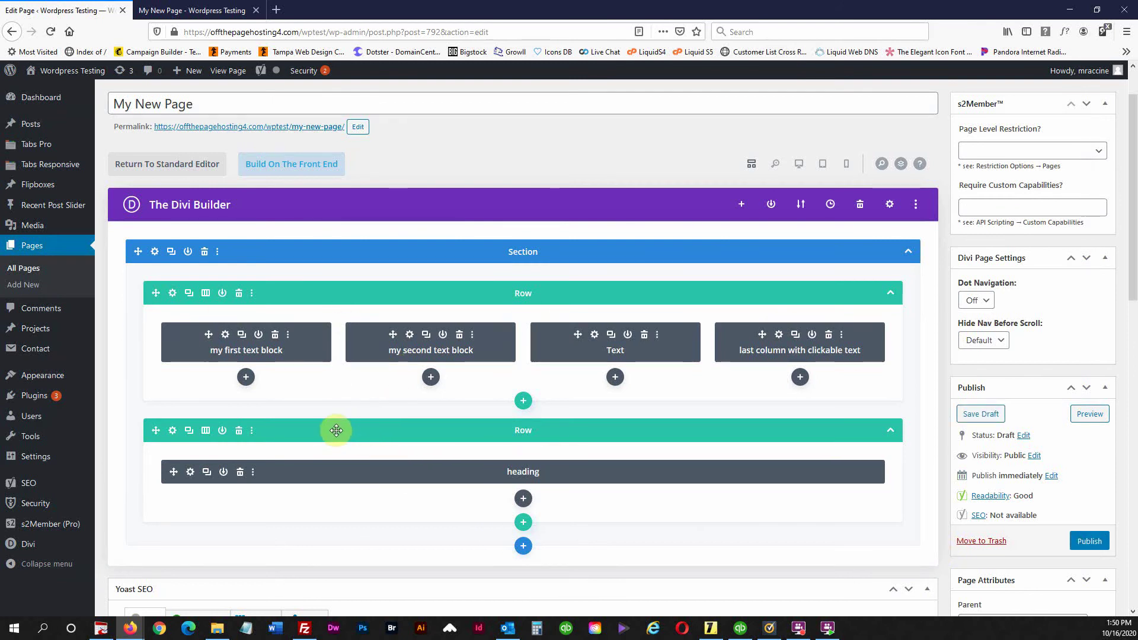
# - Move the heading row above the four-column row, preview the page, and return to the editor
pyautogui.moveTo(333, 429); pyautogui.dragTo(318, 279)
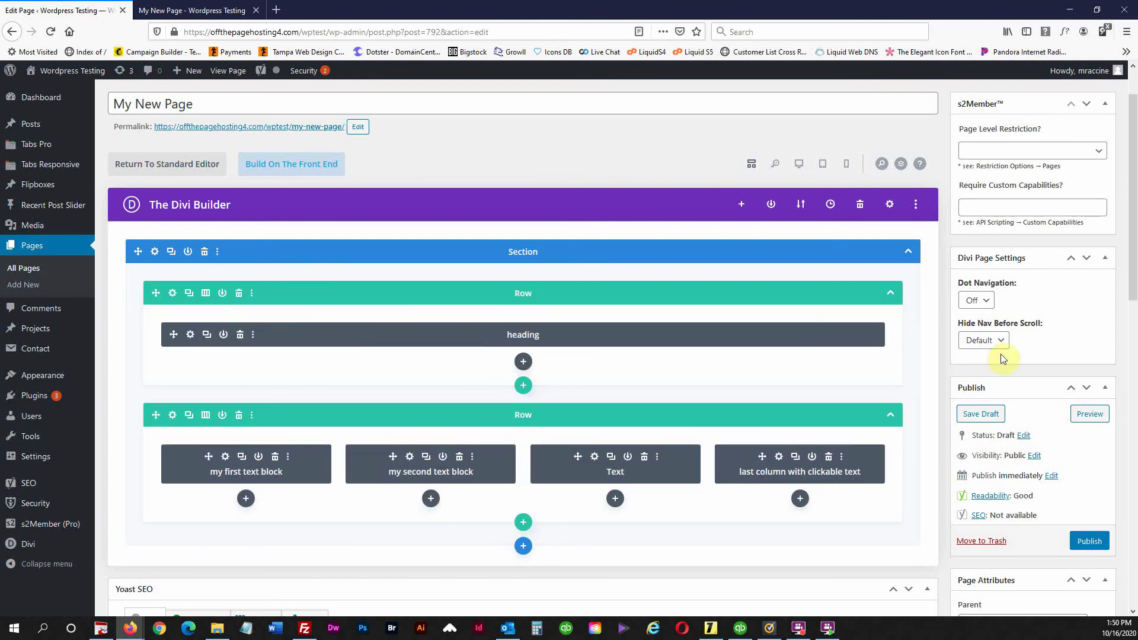
pyautogui.click(1087, 414)
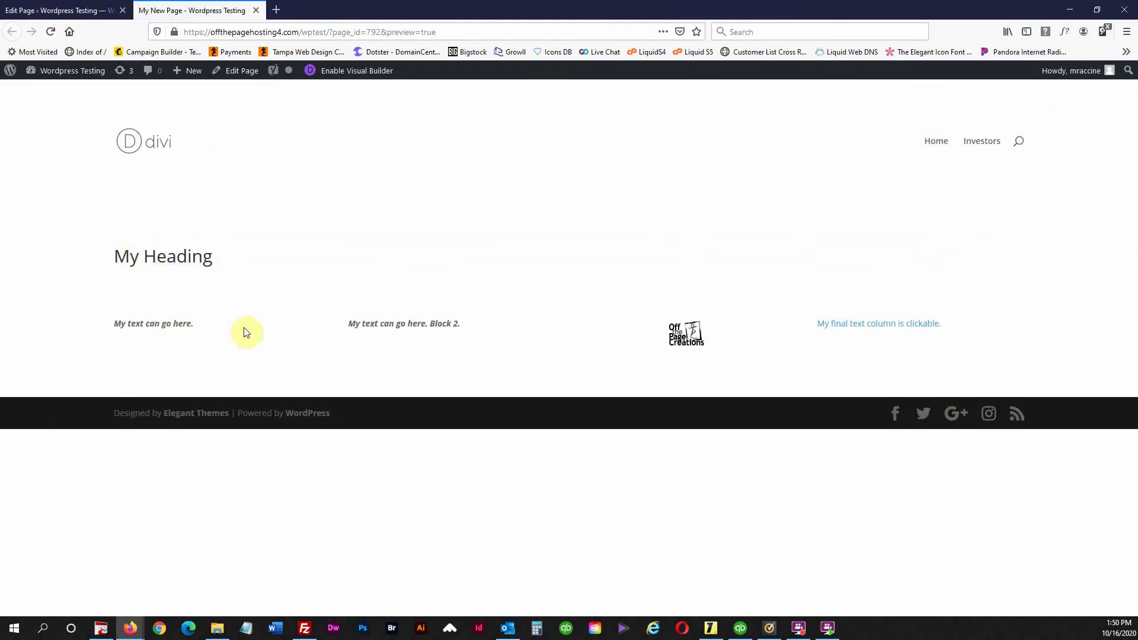
pyautogui.click(51, 12)
# - Swap the logo module and "my second text block" between the second and third columns
pyautogui.scroll(-2, 405, 458)
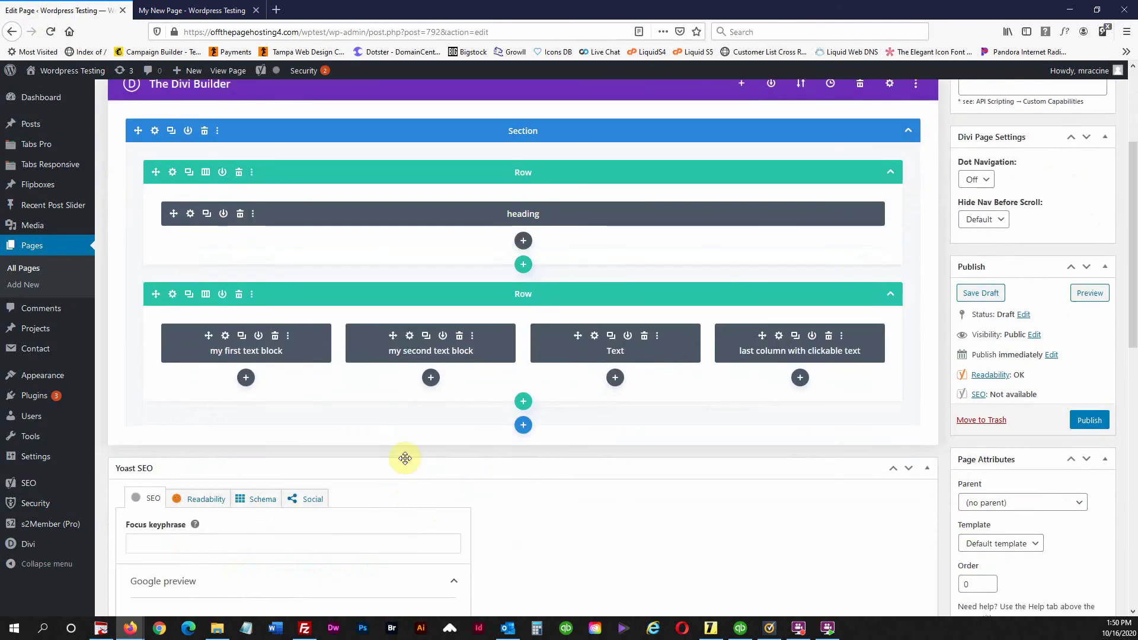
pyautogui.moveTo(549, 334); pyautogui.dragTo(364, 333)
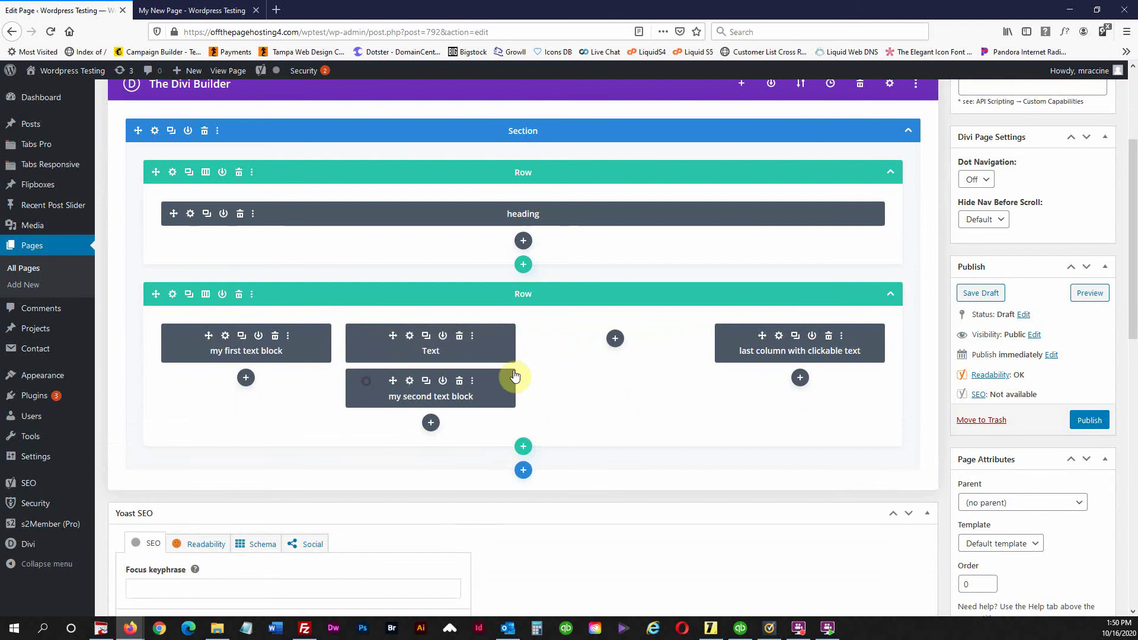
pyautogui.moveTo(514, 376); pyautogui.dragTo(574, 343)
# - Duplicate the clickable-text module, move the copy beneath the third column's text block, and delete that copy
pyautogui.moveTo(731, 338)
pyautogui.mouseDown()
pyautogui.moveTo(419, 332)
pyautogui.moveTo(735, 337)
pyautogui.mouseUp()
pyautogui.click(796, 337)
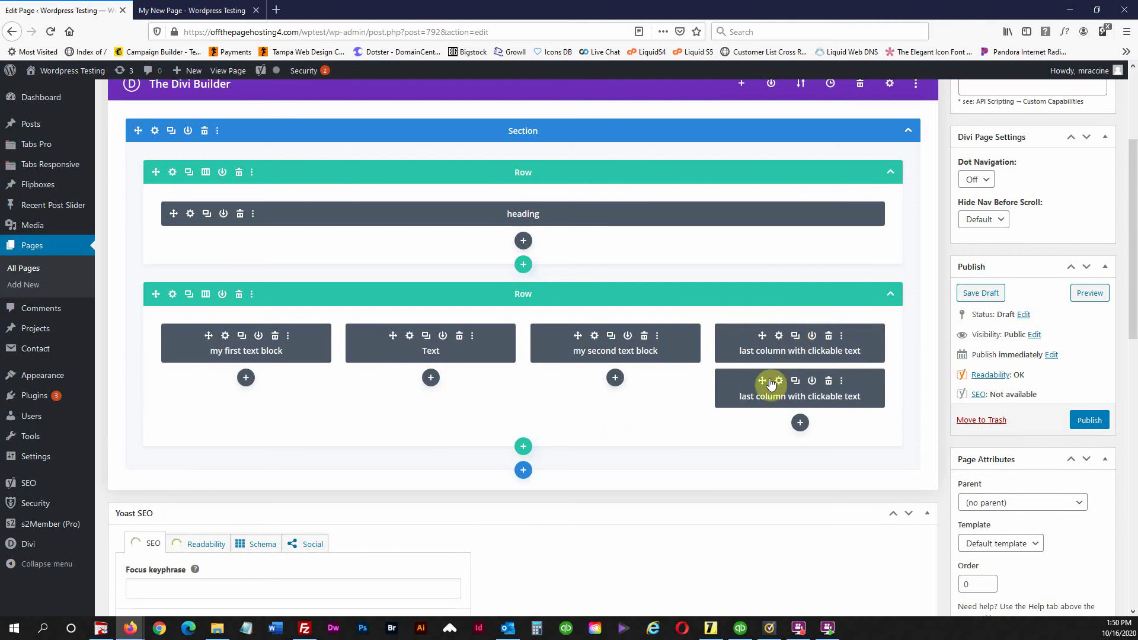
pyautogui.moveTo(734, 386); pyautogui.dragTo(575, 386)
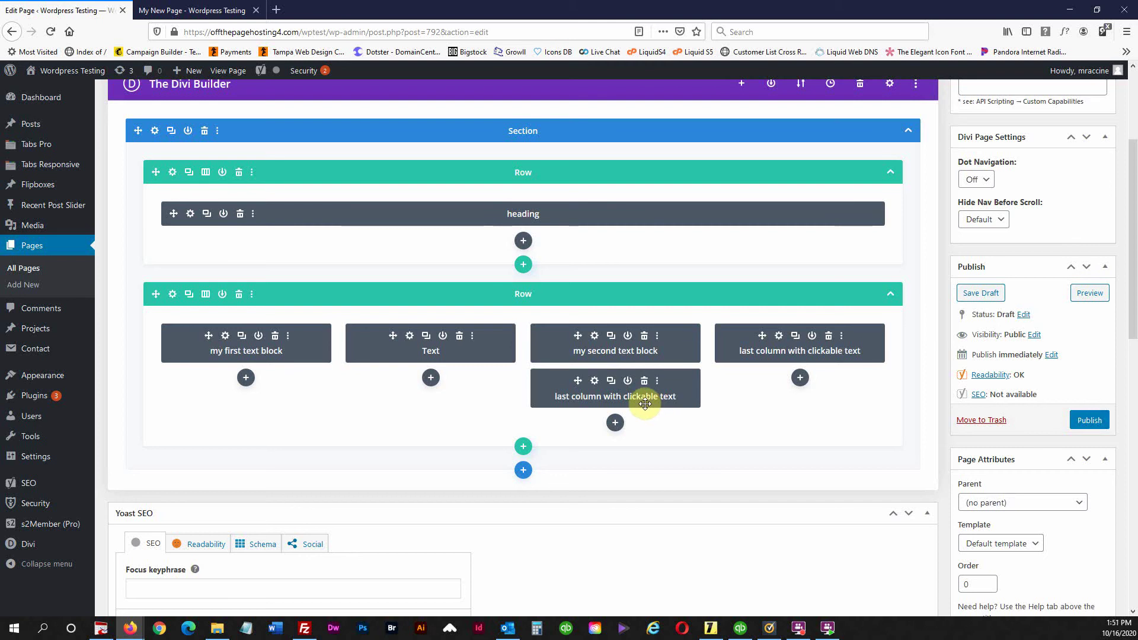
pyautogui.click(644, 382)
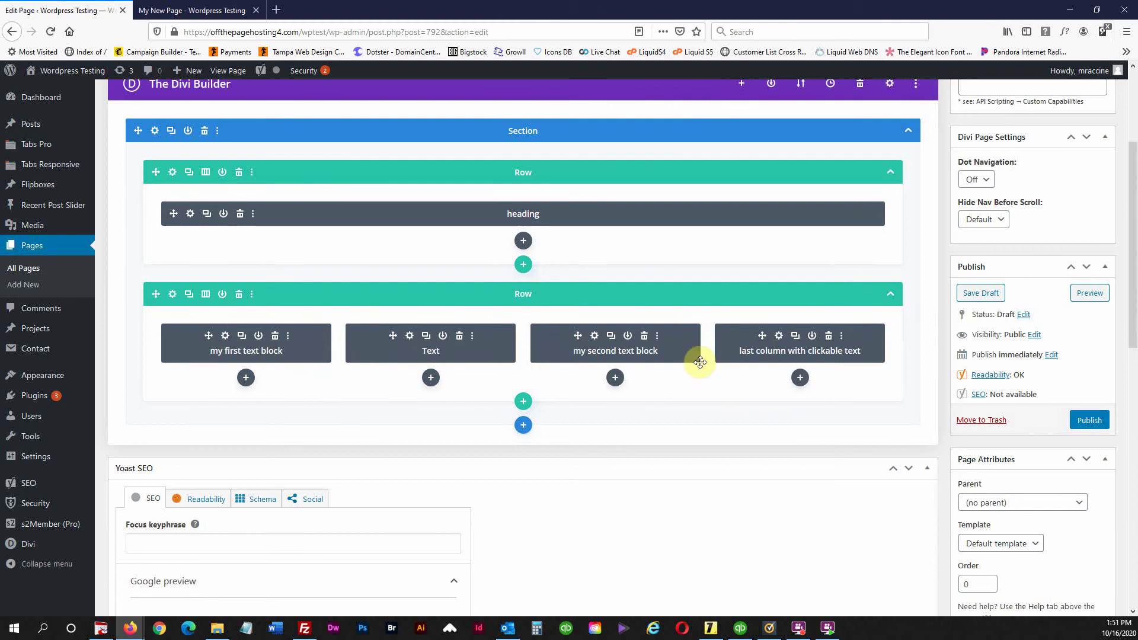
# - Save the fourth column's clickable-text module to the Divi Library under the layout name "my text module"
pyautogui.click(812, 337)
pyautogui.click(746, 456)
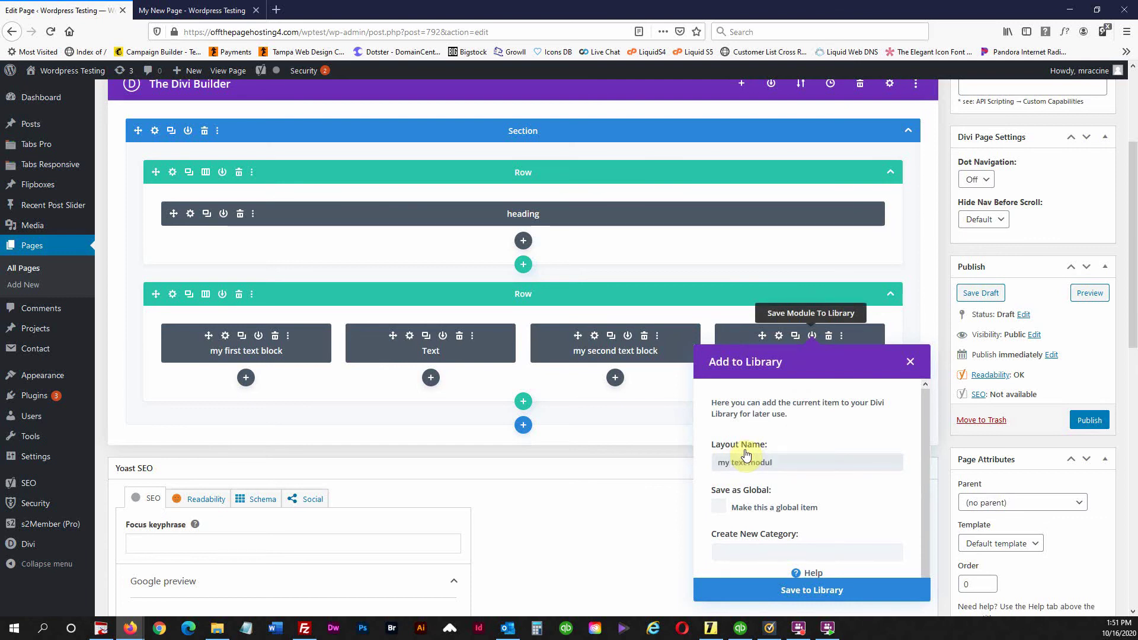
pyautogui.write('my text module')
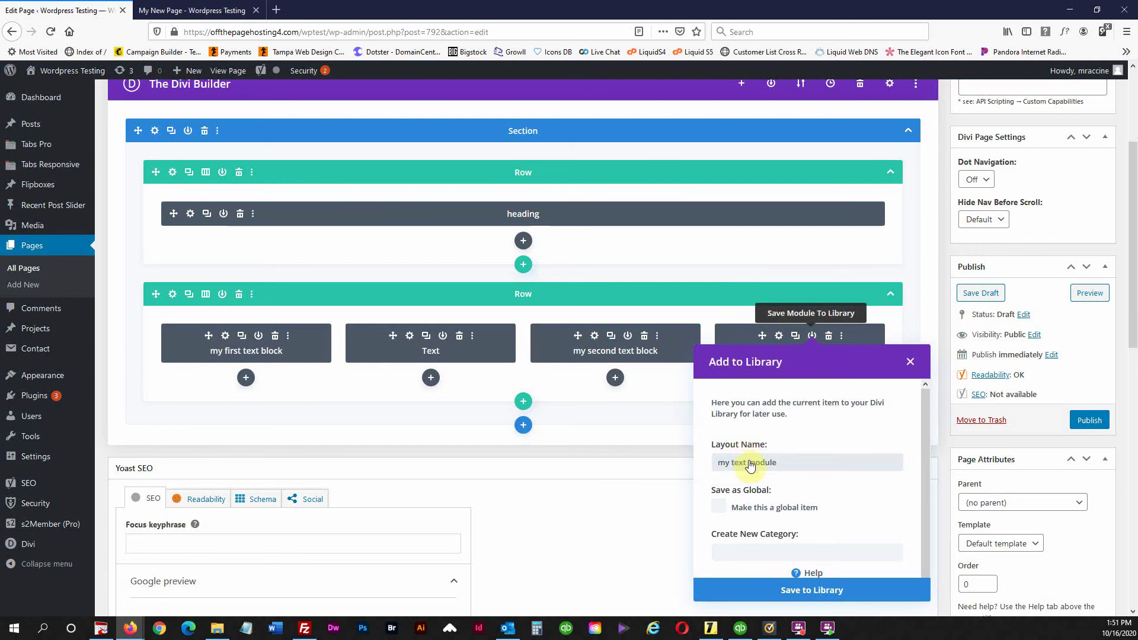
pyautogui.click(810, 590)
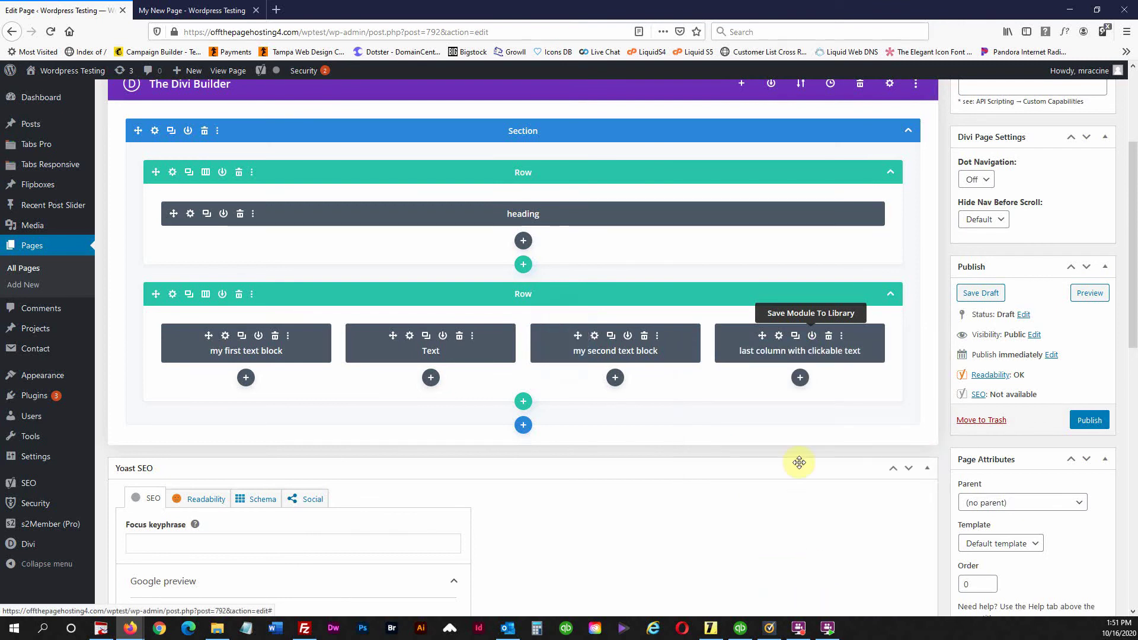
# - Insert the saved "my text module" from the library beneath the module in the fourth column
pyautogui.click(799, 378)
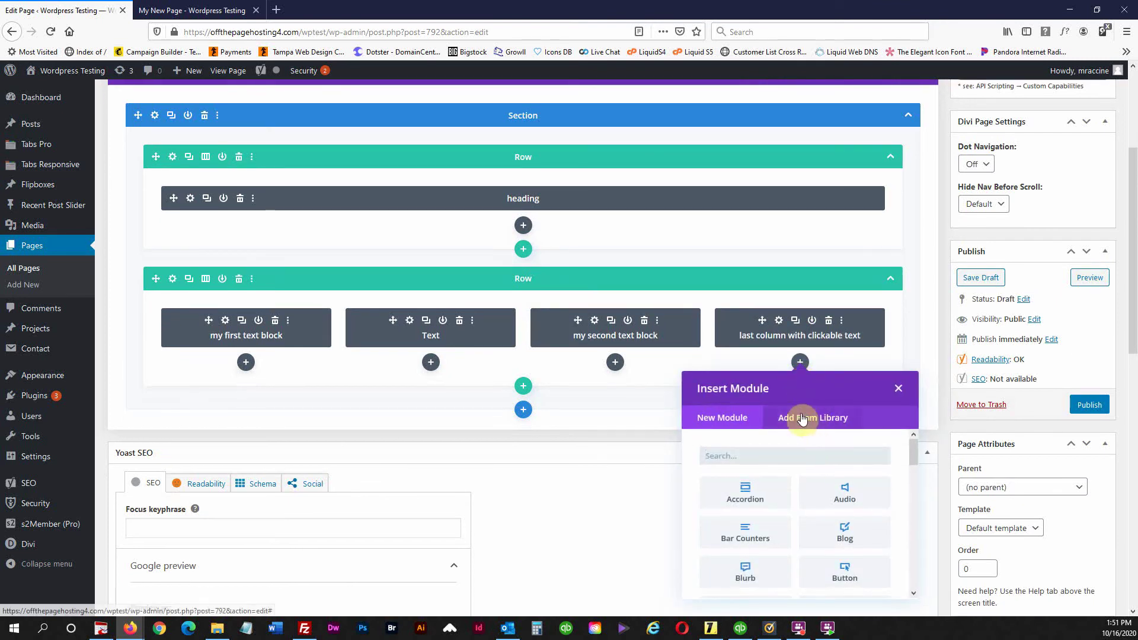
pyautogui.click(802, 418)
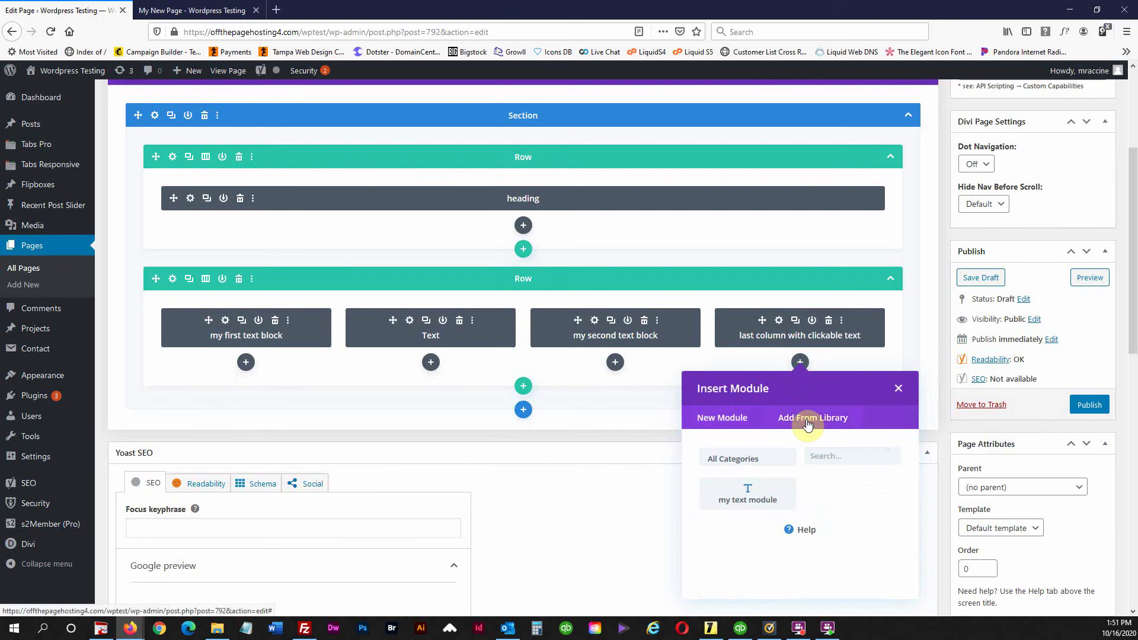
pyautogui.click(734, 496)
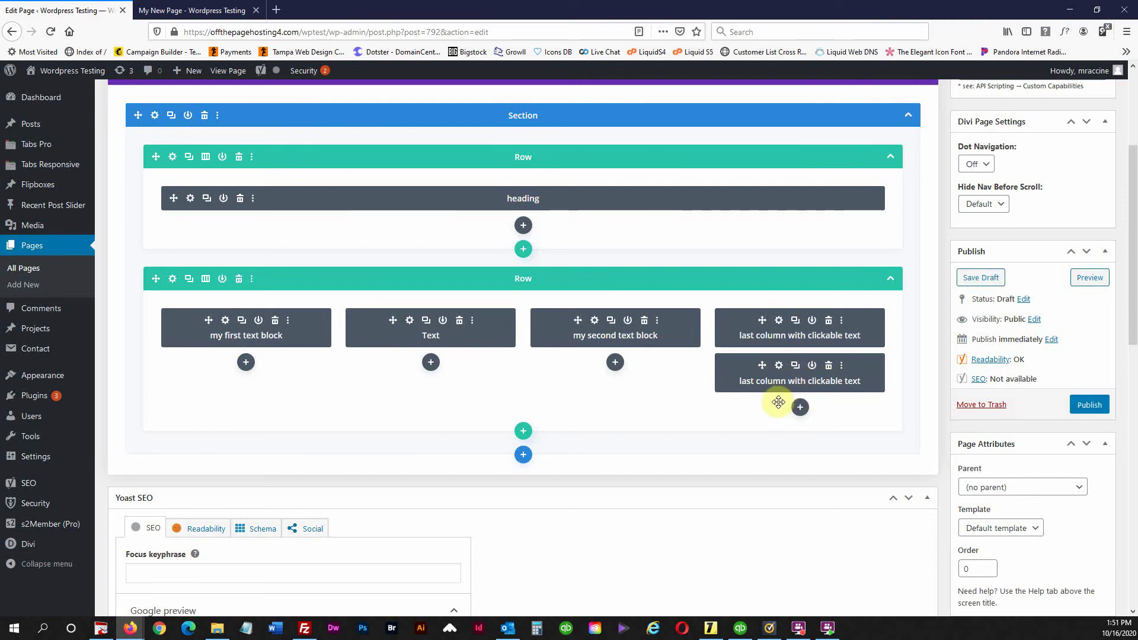
# - Save the fourth column's lower module to the Divi Library as a global item with the layout name "my test module global"
pyautogui.click(812, 366)
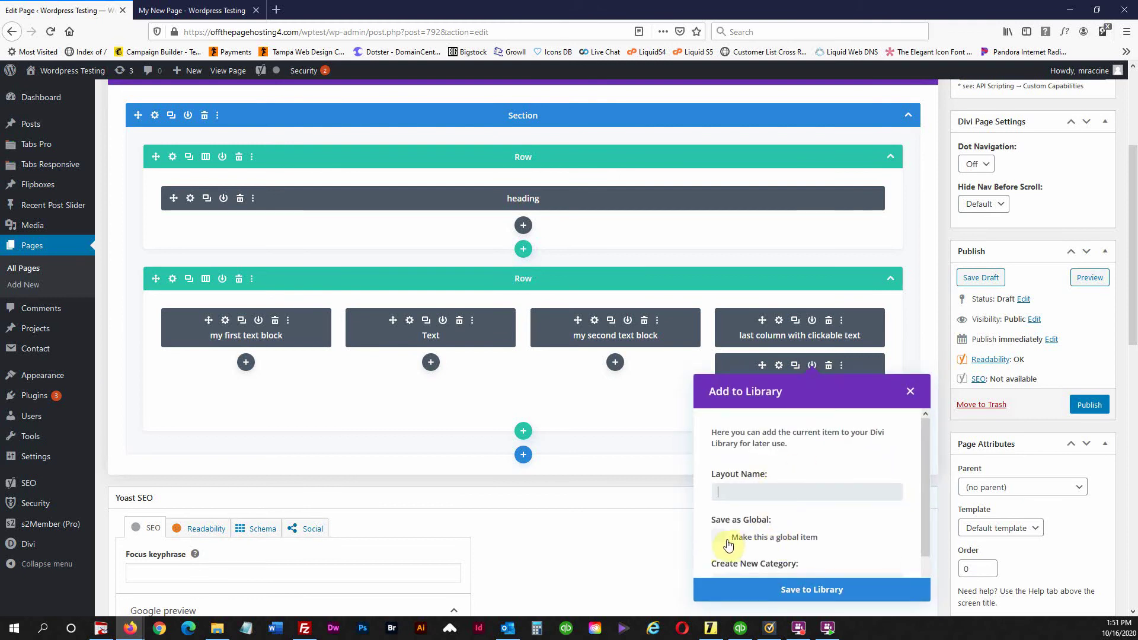
pyautogui.write('my test module global')
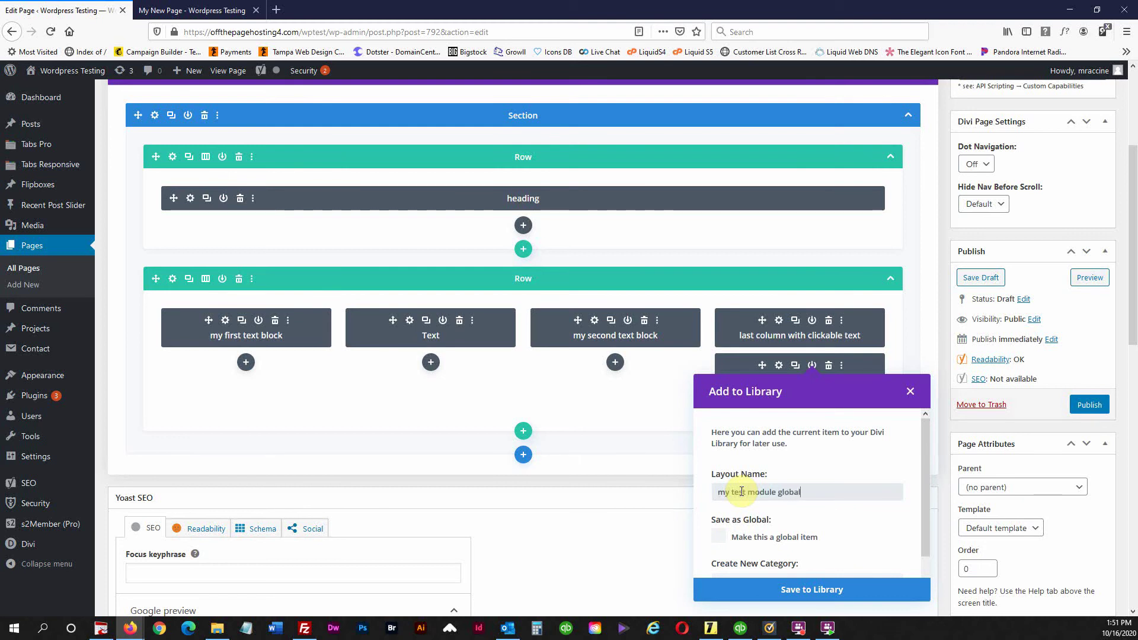
pyautogui.click(718, 536)
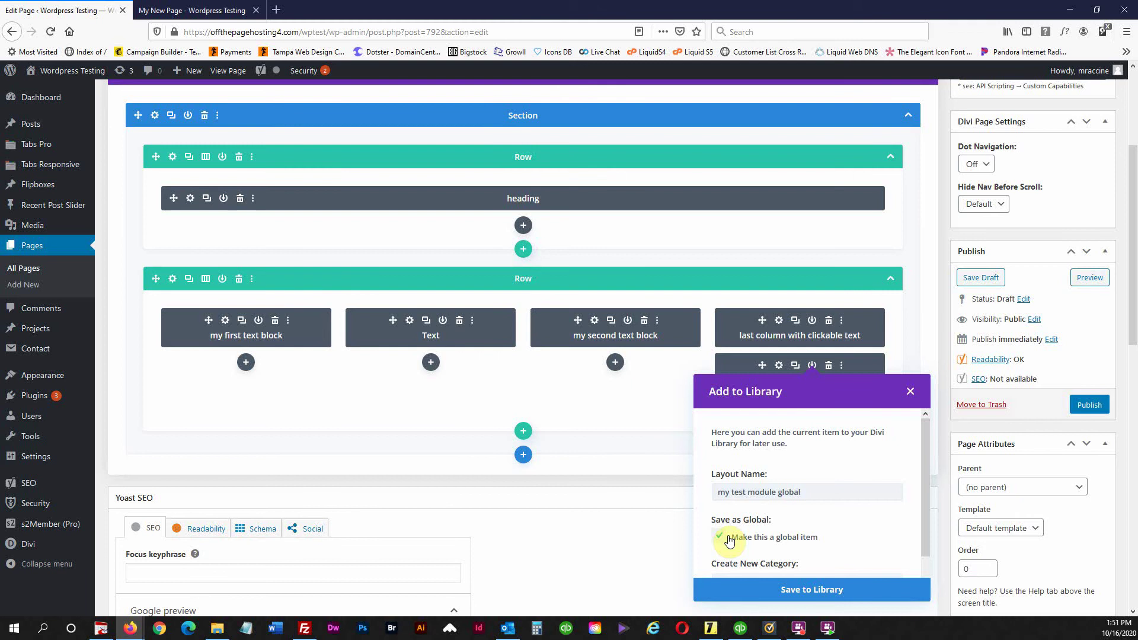
pyautogui.click(791, 591)
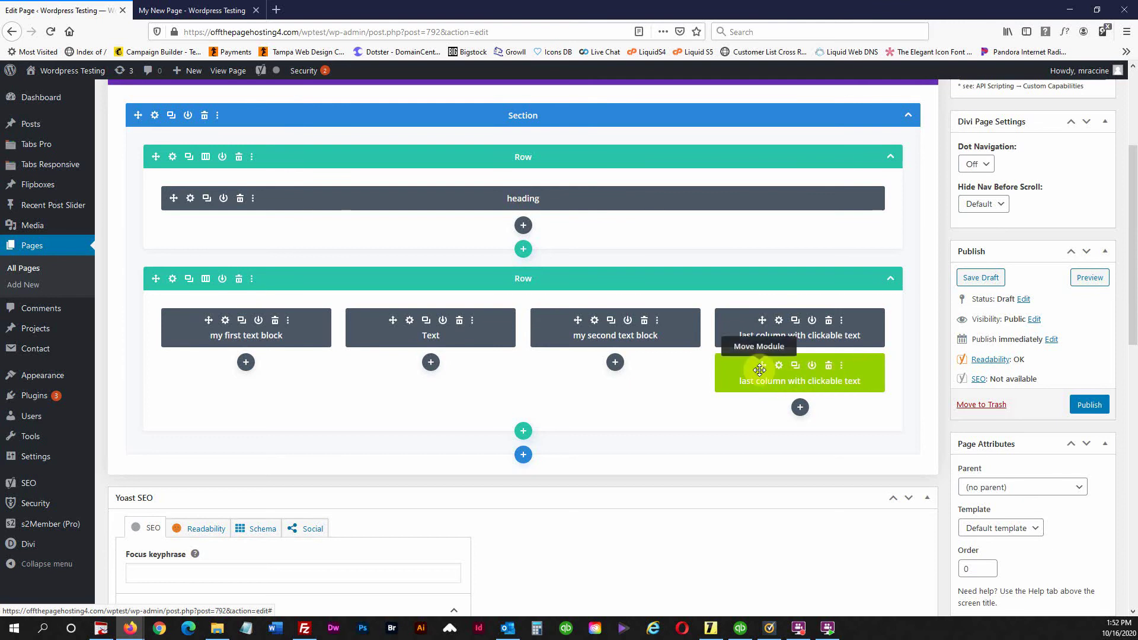
# - Insert the saved "my test module global" from the library beneath the two modules in the fourth column
pyautogui.click(801, 409)
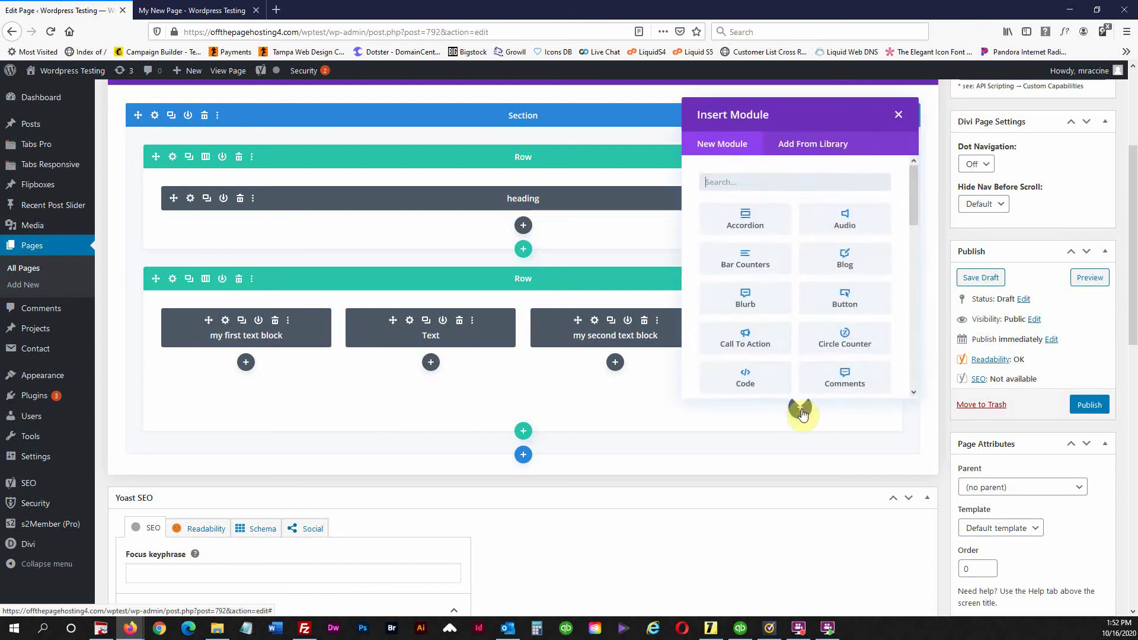
pyautogui.click(809, 149)
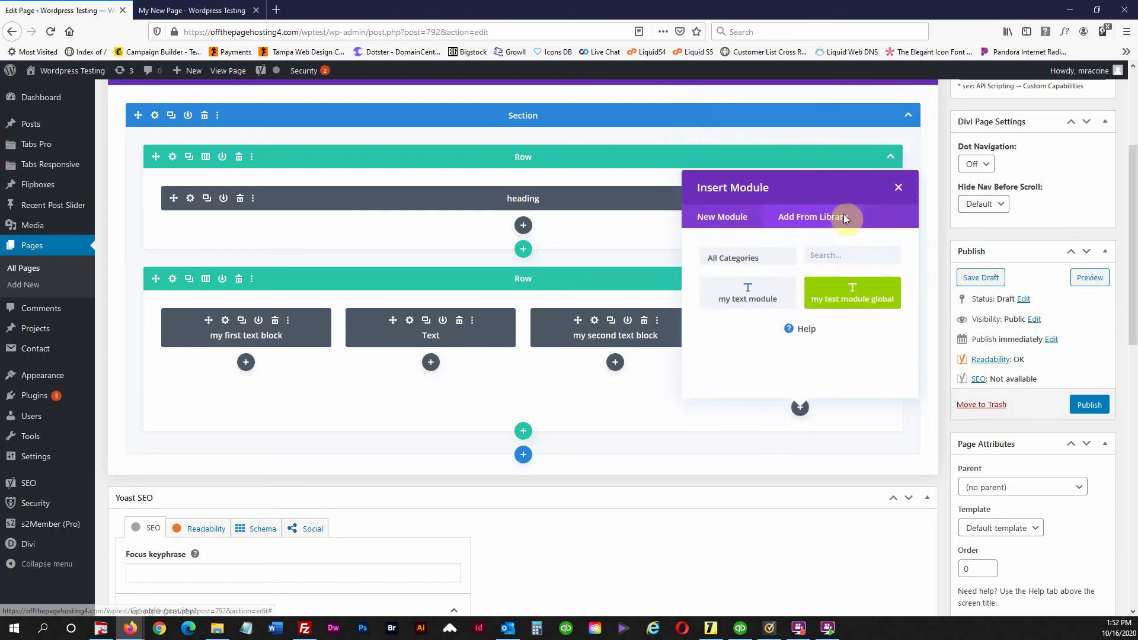
pyautogui.click(869, 304)
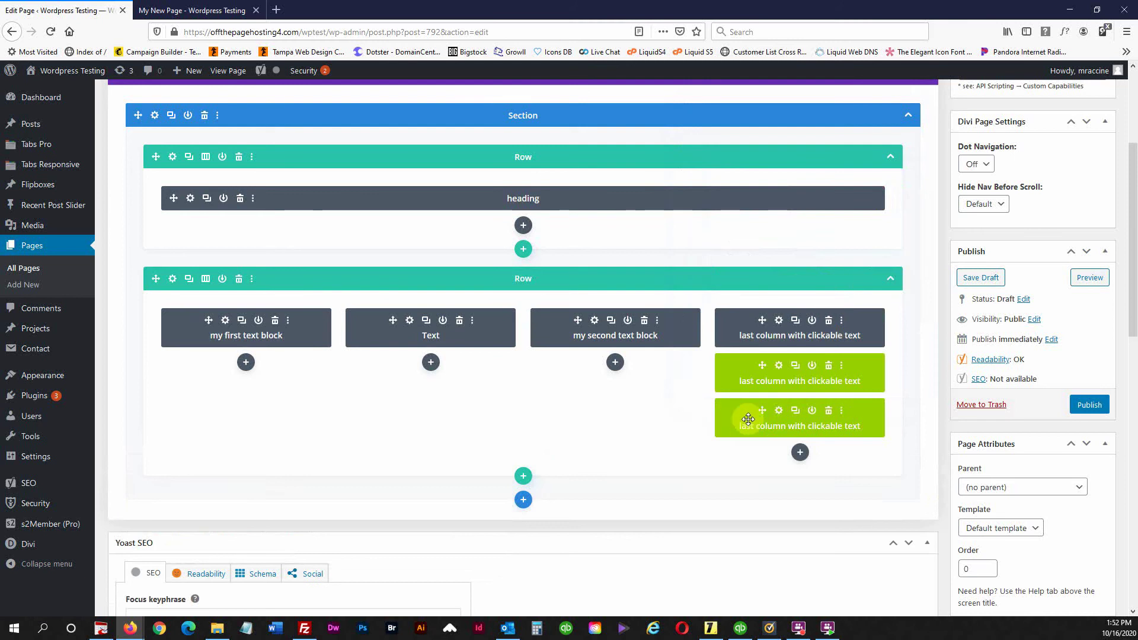
# - Open the settings of the lowest global module in the fourth column, select its linked body text, and save the module without editing
pyautogui.click(780, 414)
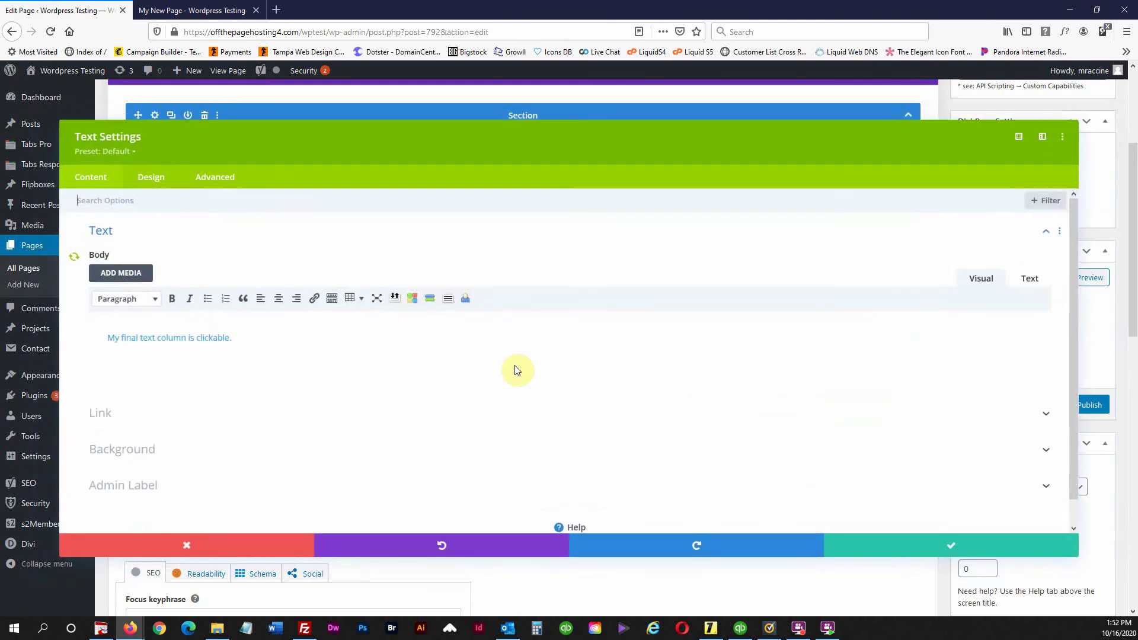
pyautogui.moveTo(256, 334); pyautogui.dragTo(82, 330)
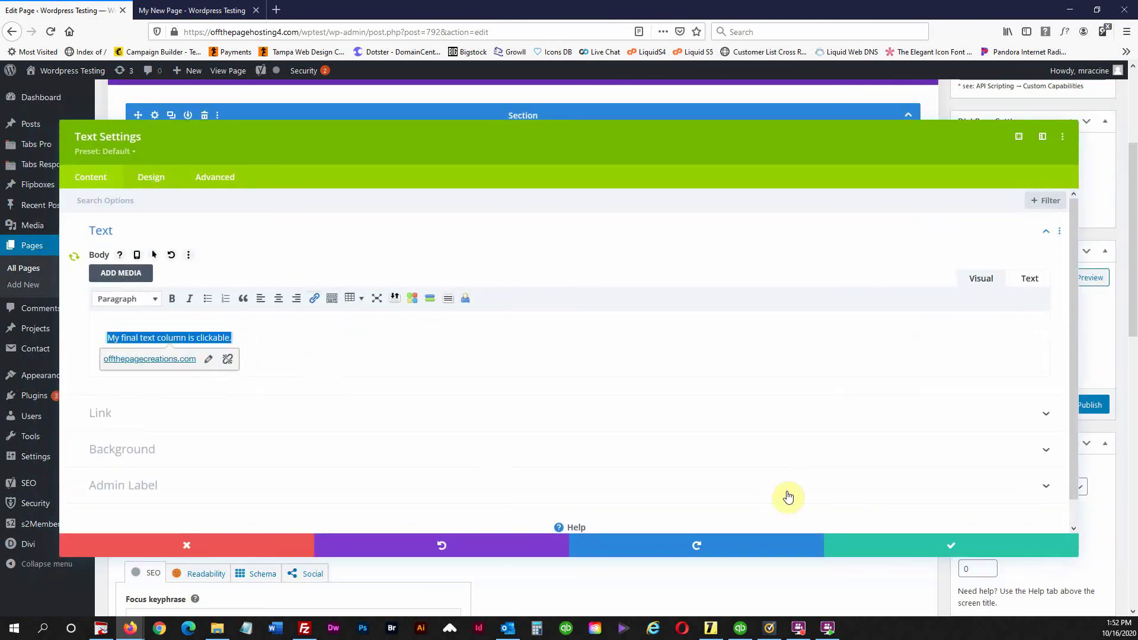
pyautogui.click(933, 553)
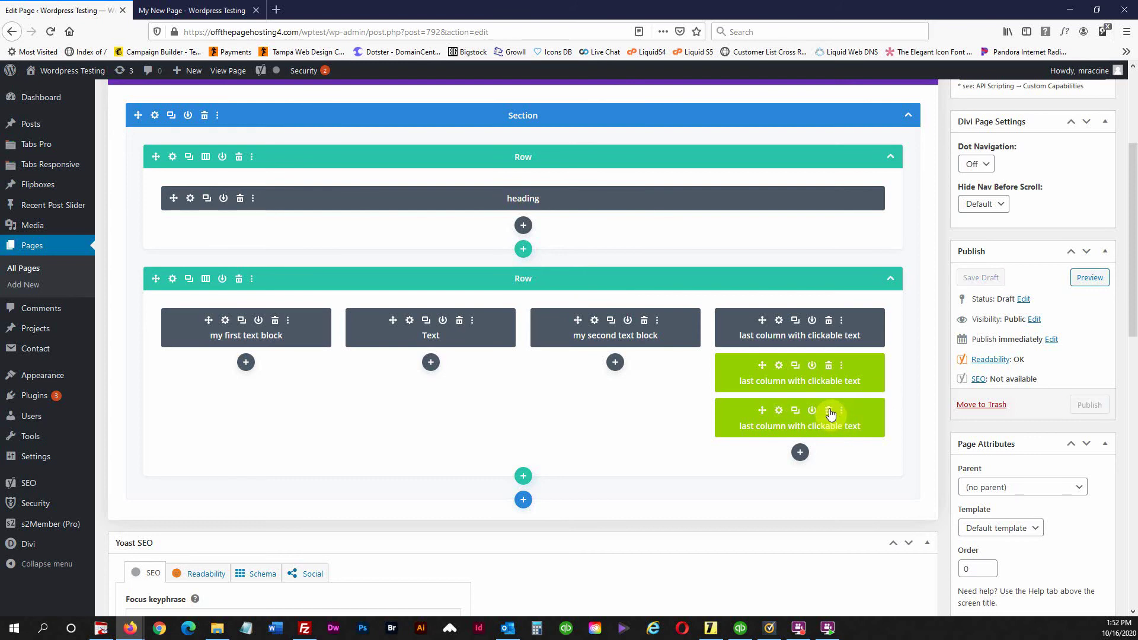
# - Delete both global clickable-text modules from the fourth column, keeping the original module
pyautogui.click(829, 411)
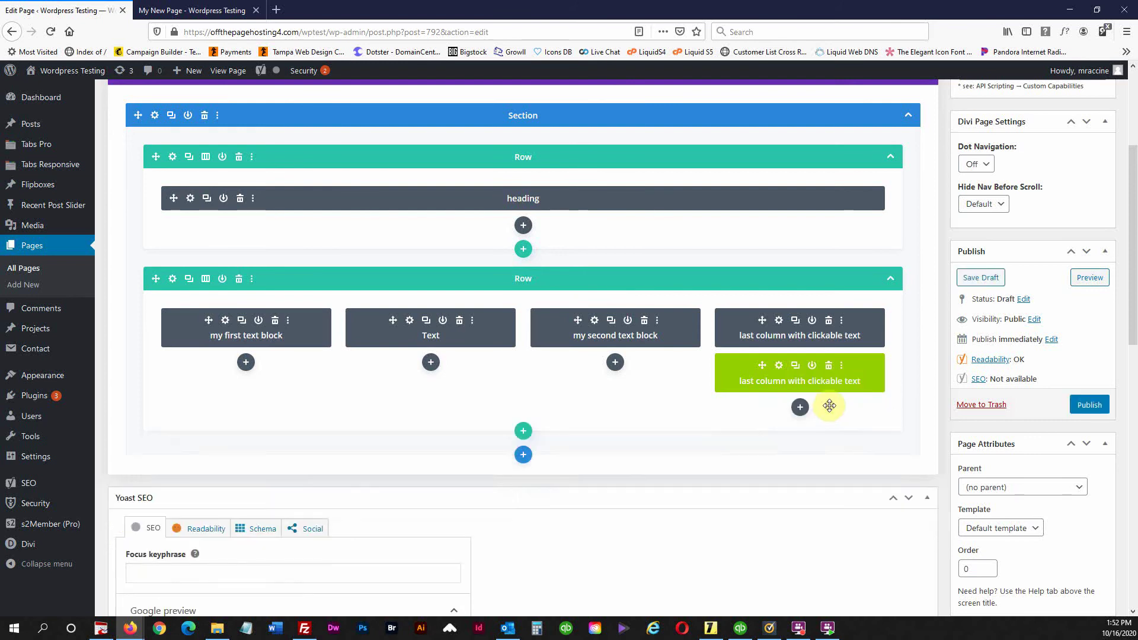
pyautogui.click(829, 366)
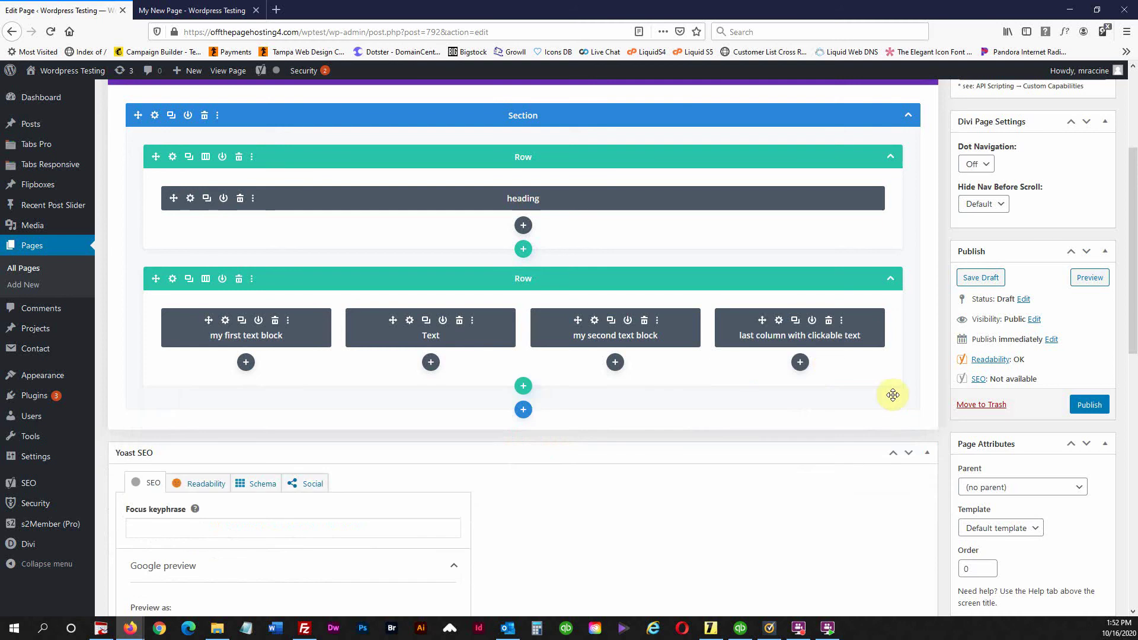
# - Publish the page, view it on the live site, and return to editing it
pyautogui.click(1094, 404)
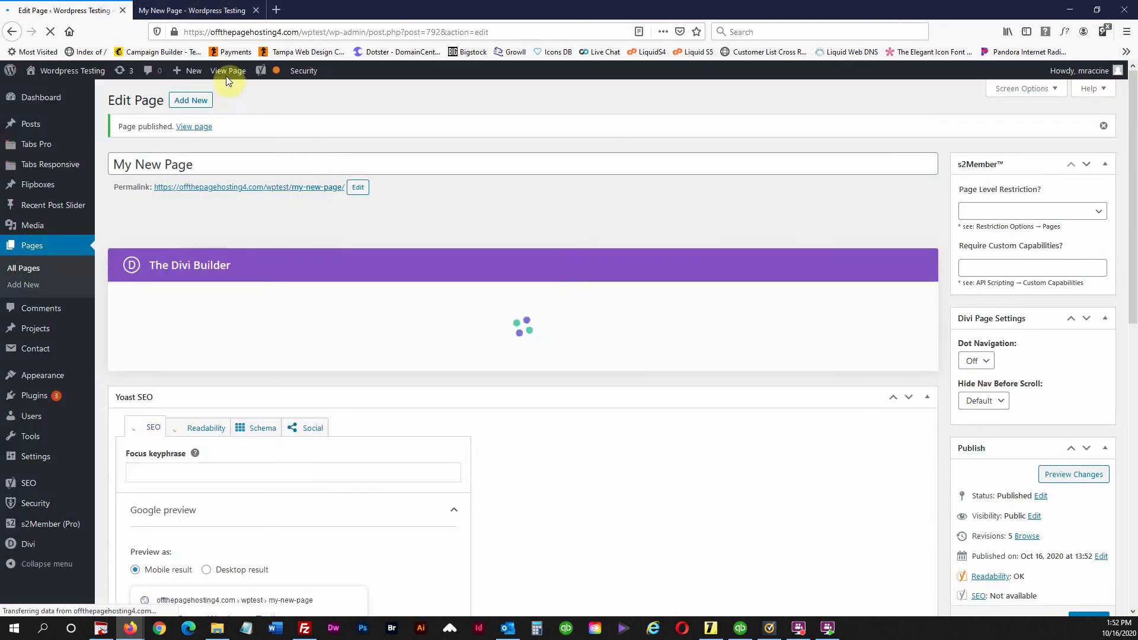
pyautogui.click(224, 73)
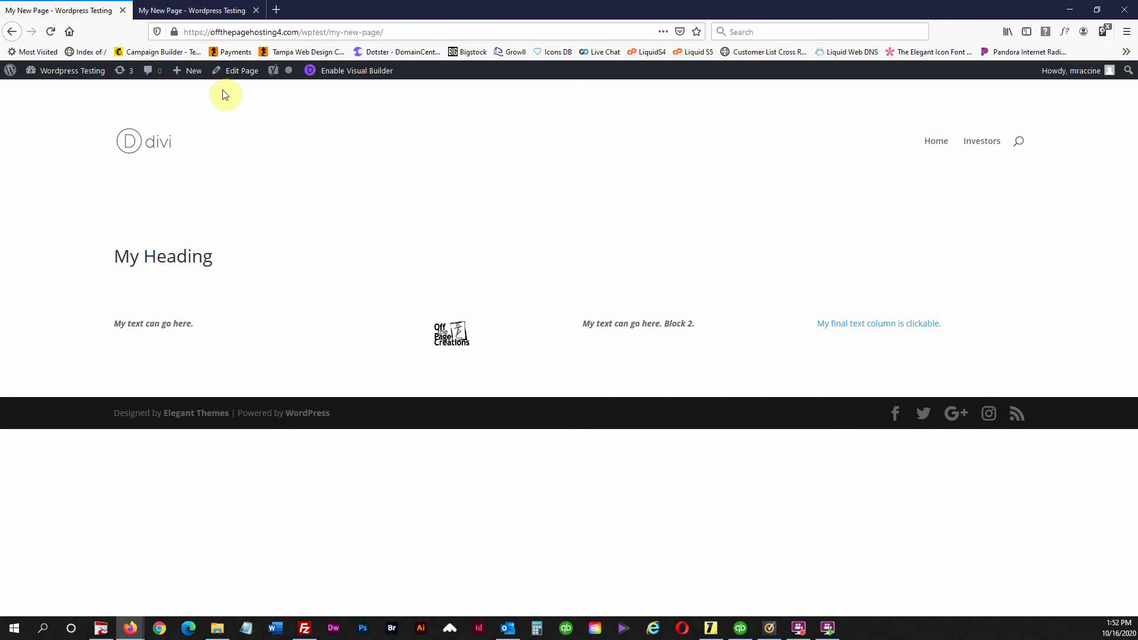
pyautogui.click(242, 75)
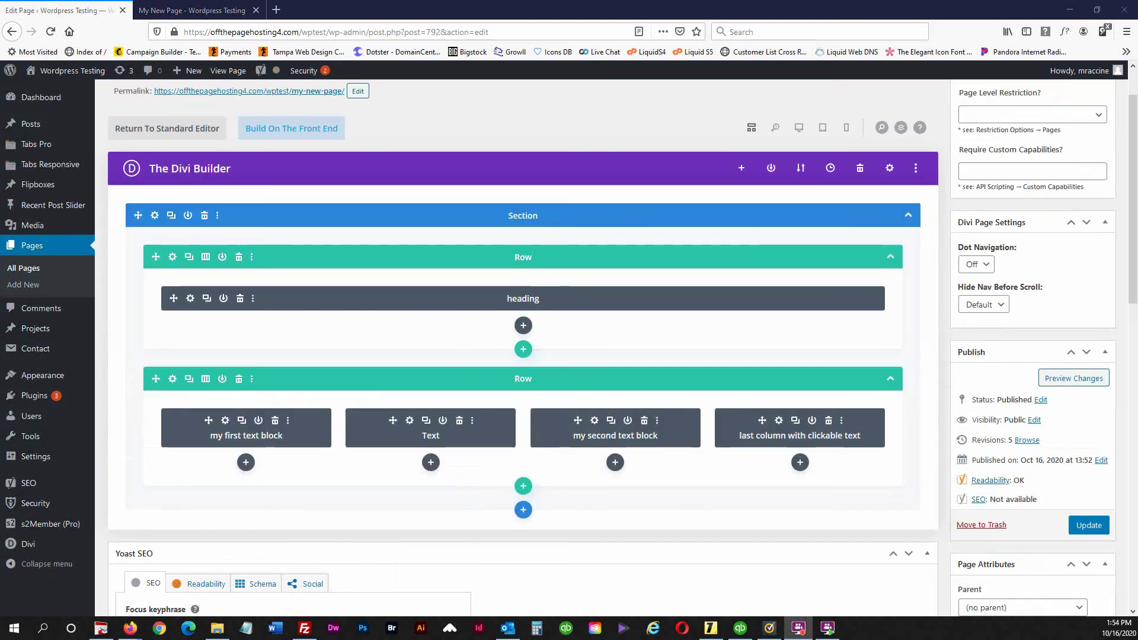
# - Add a row with two equal columns beneath the four-column row
pyautogui.scroll(-2, 592, 532)
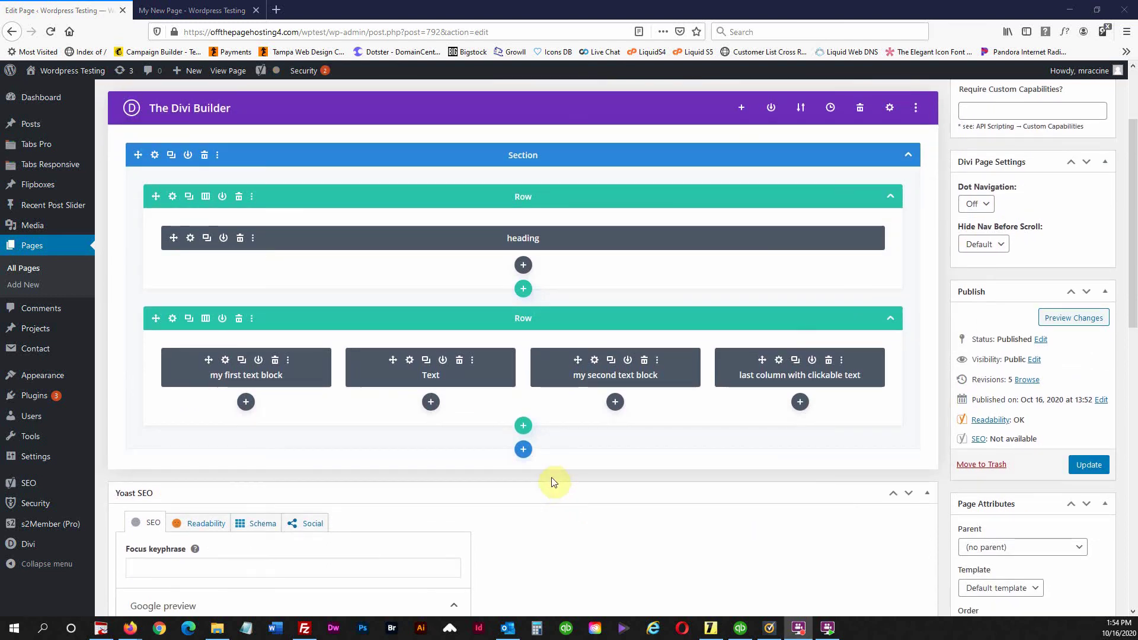
pyautogui.scroll(-2, 551, 478)
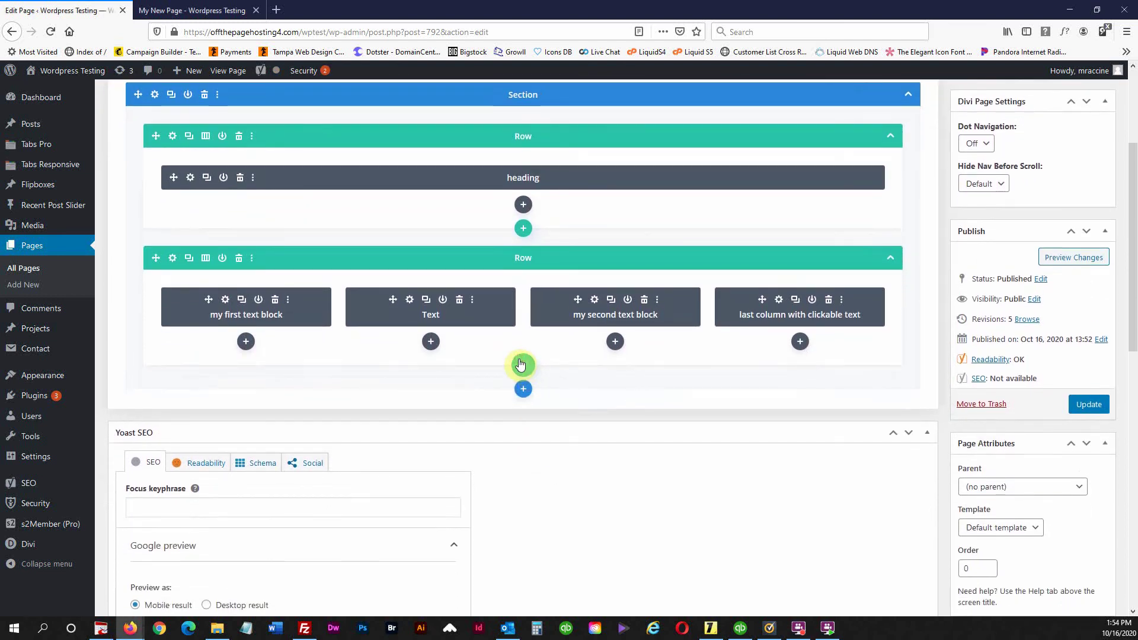
pyautogui.click(521, 364)
pyautogui.click(523, 460)
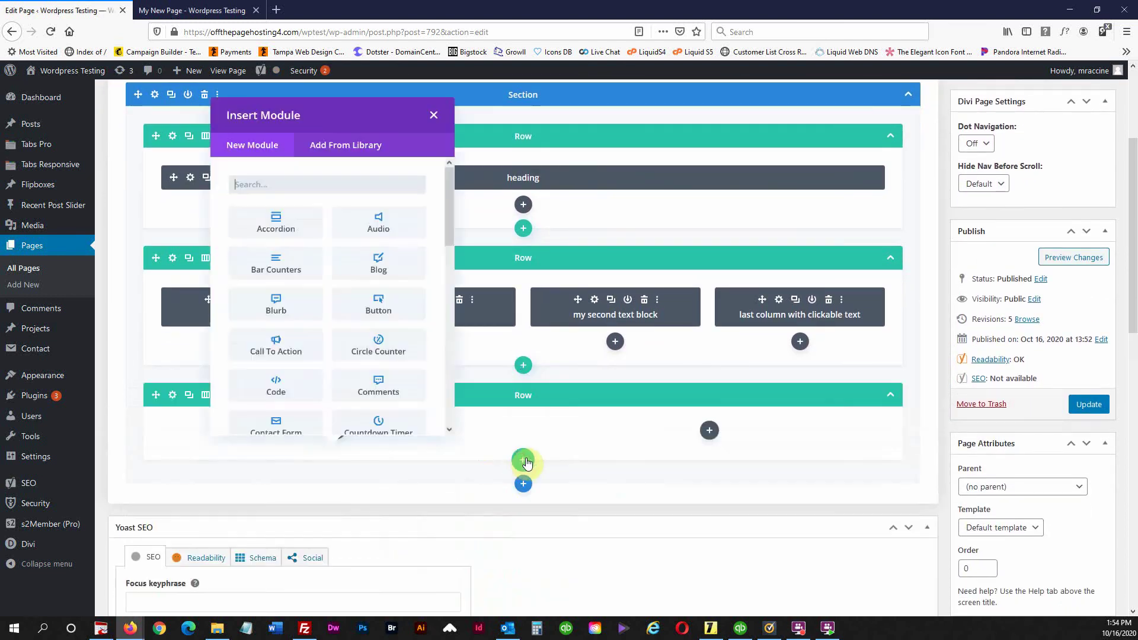
# - Insert a Text module in the new row's first column with the body text "My colored block."
pyautogui.scroll(-5, 295, 323)
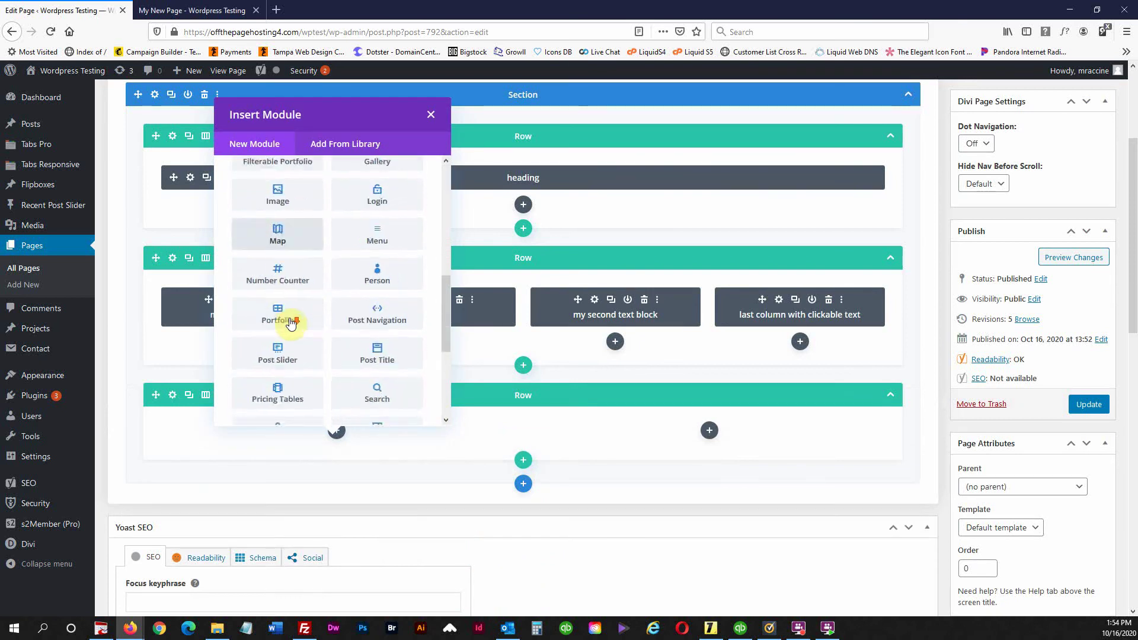
pyautogui.scroll(5, 291, 323)
pyautogui.scroll(-9, 290, 323)
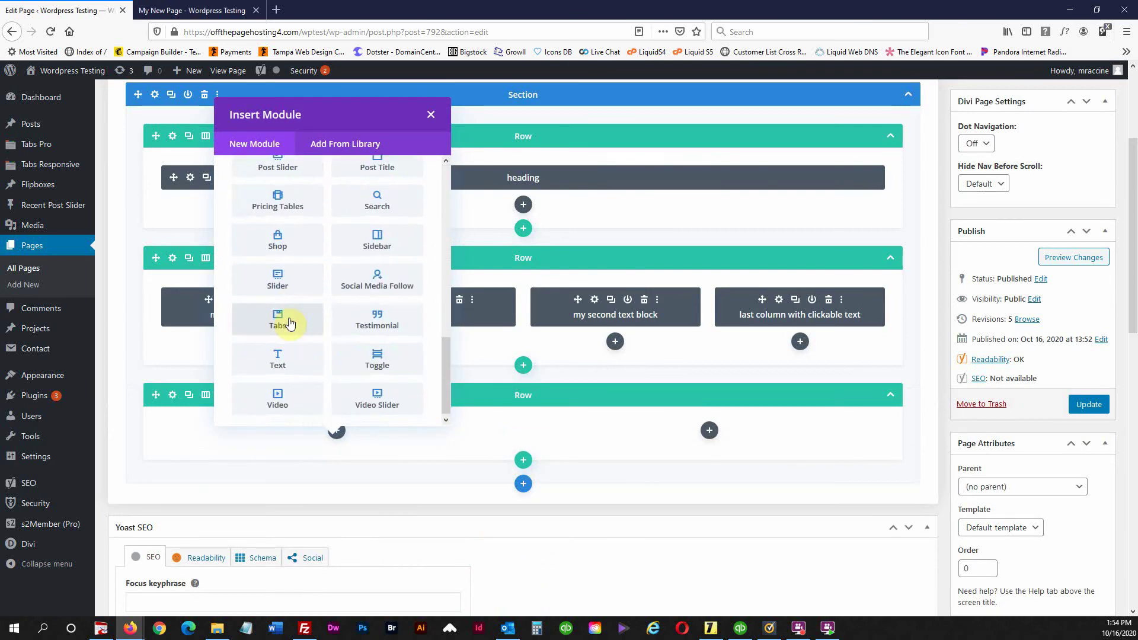
pyautogui.click(276, 363)
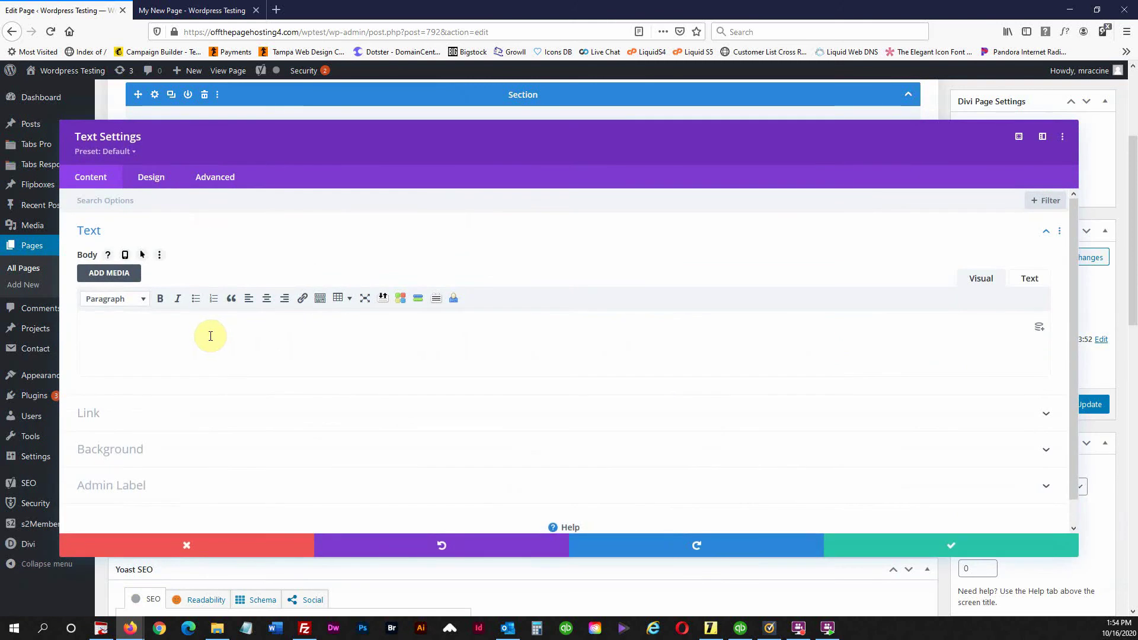
pyautogui.write('My colored block.')
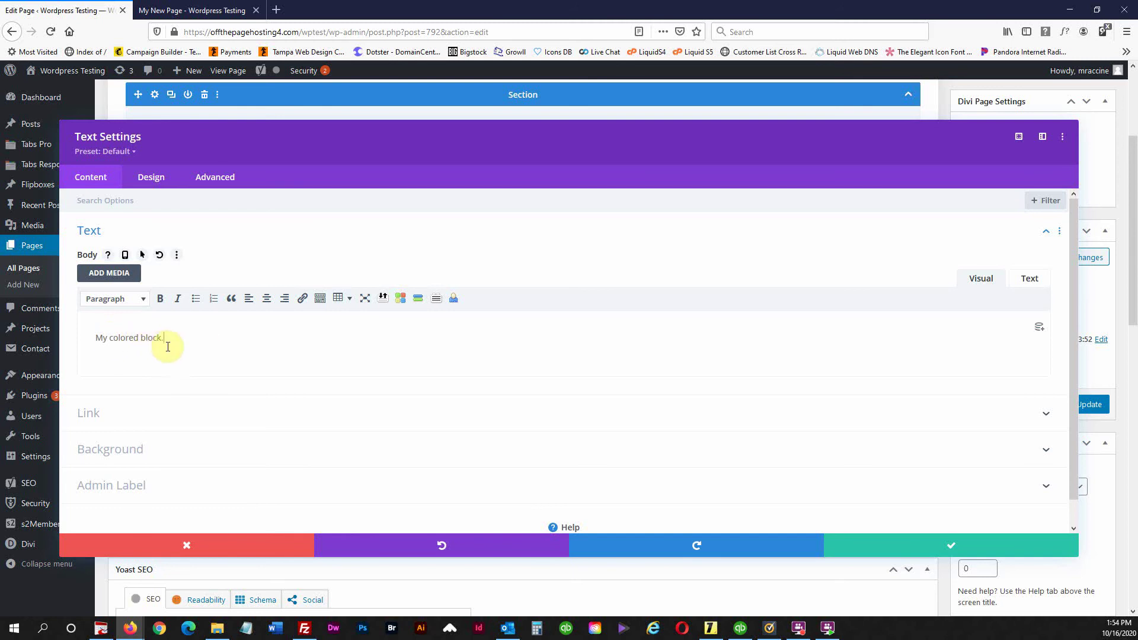
# - Give the new text module an orange background color from the saved swatches
pyautogui.scroll(-1, 171, 391)
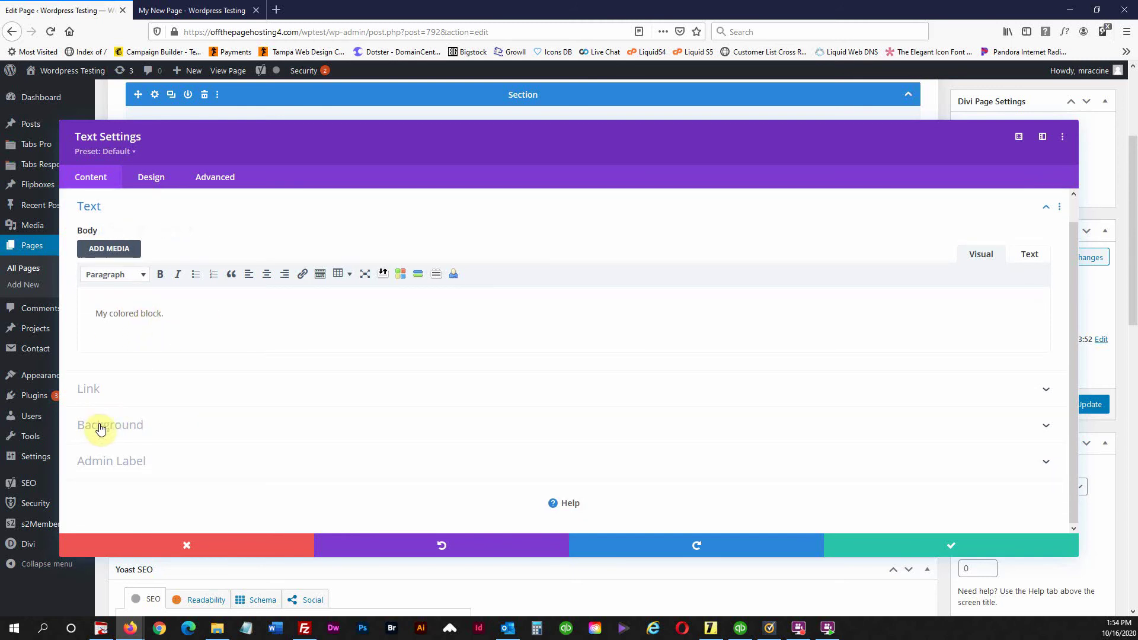
pyautogui.click(129, 432)
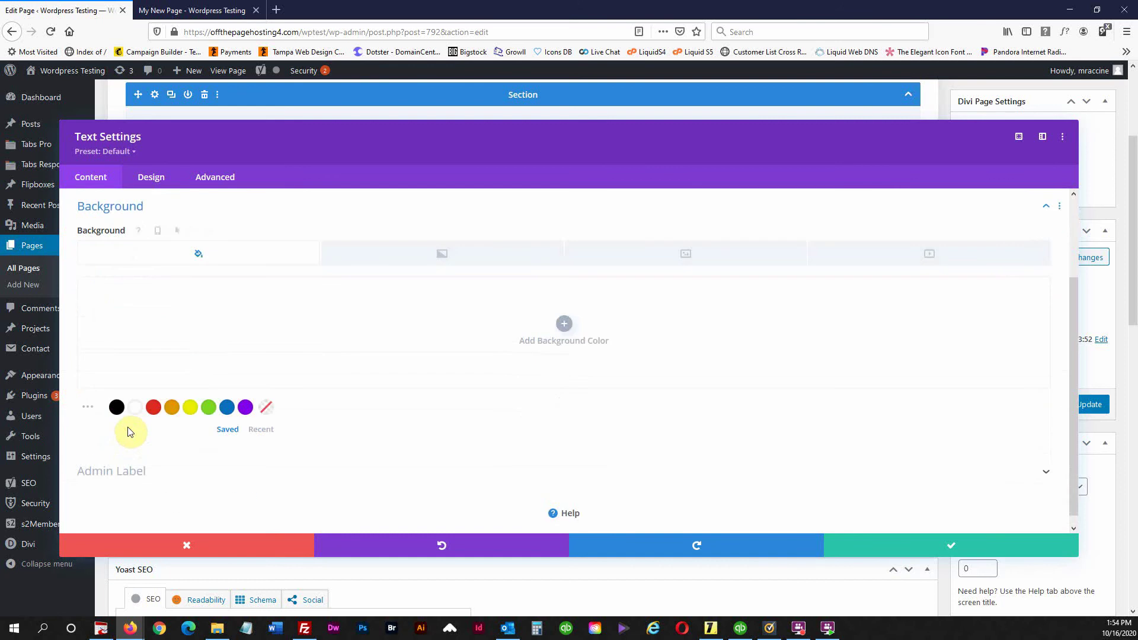
pyautogui.click(171, 406)
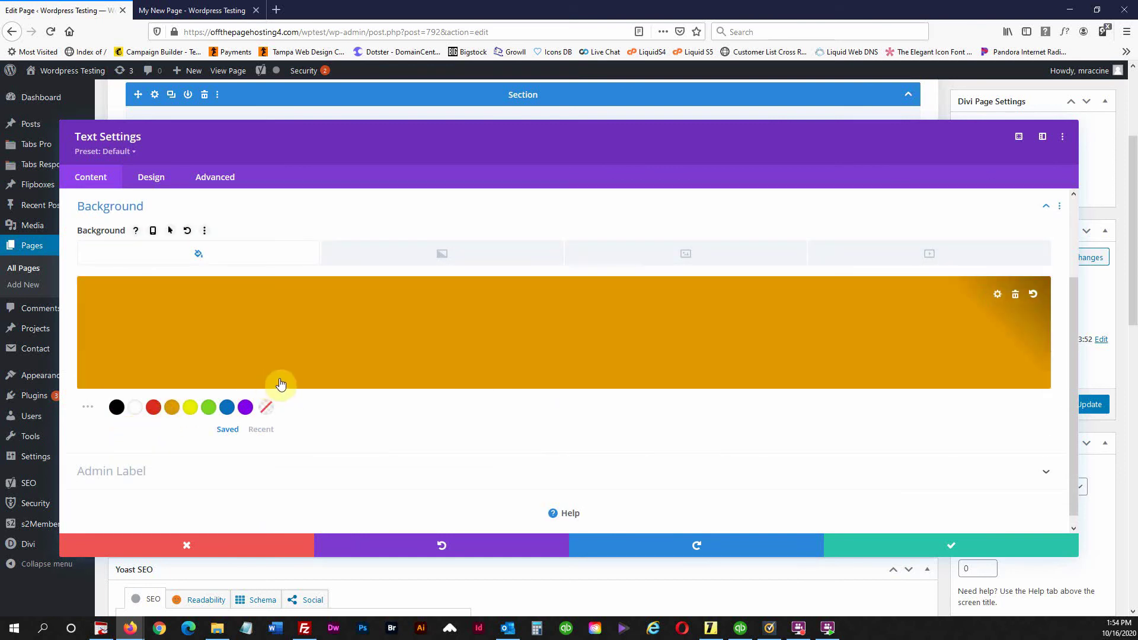
# - Set the text module's admin label to "my color block"
pyautogui.scroll(-2, 296, 363)
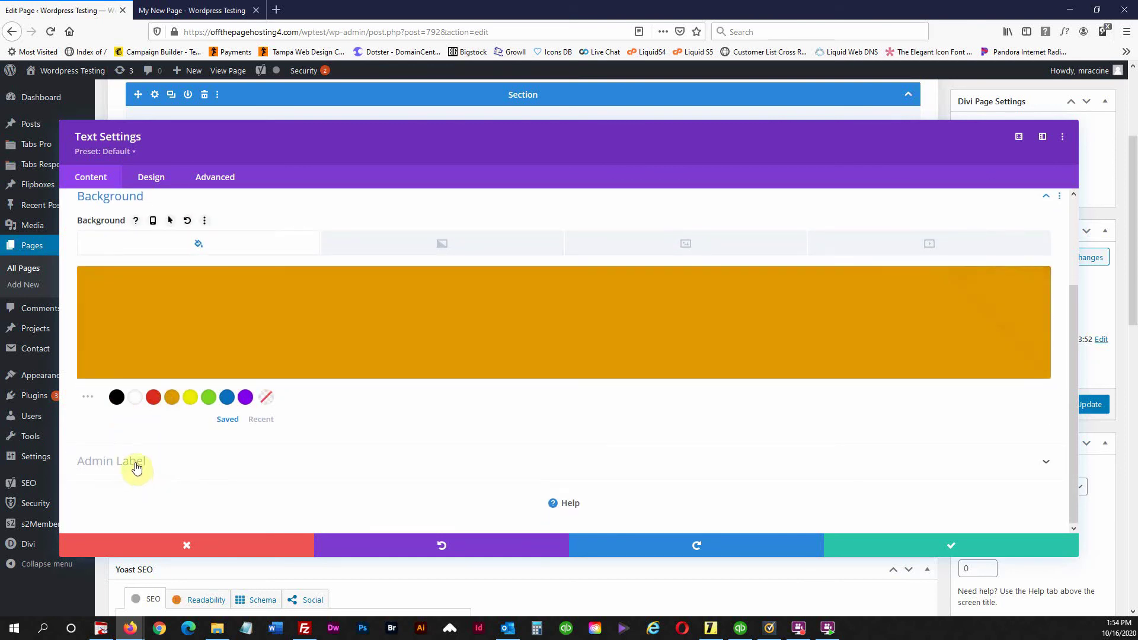
pyautogui.click(134, 465)
pyautogui.click(109, 387)
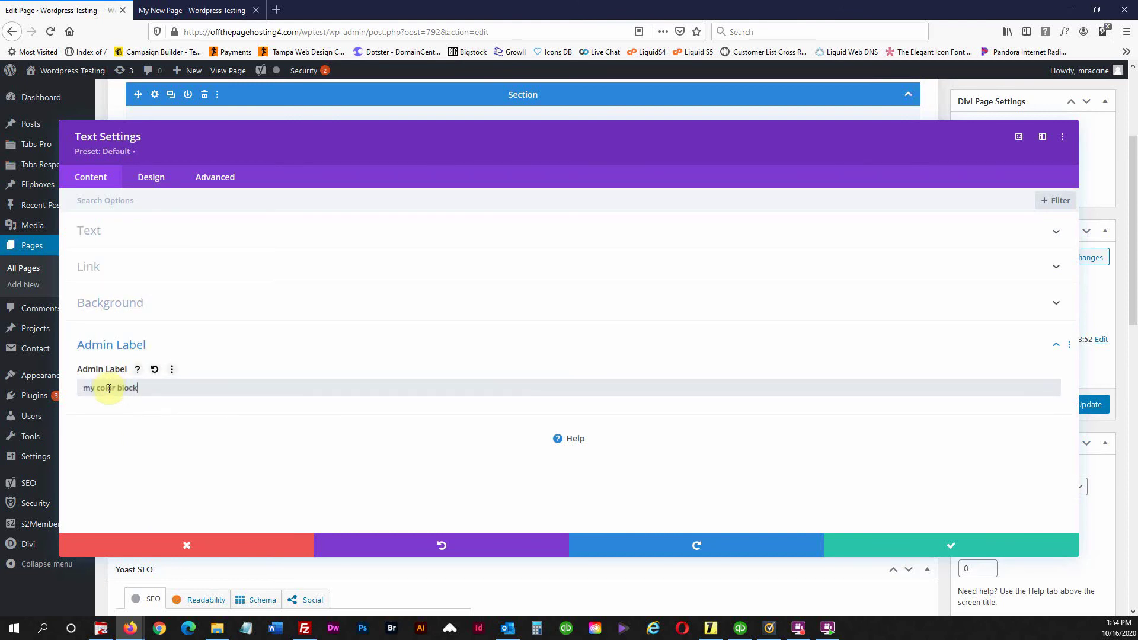
pyautogui.click(95, 268)
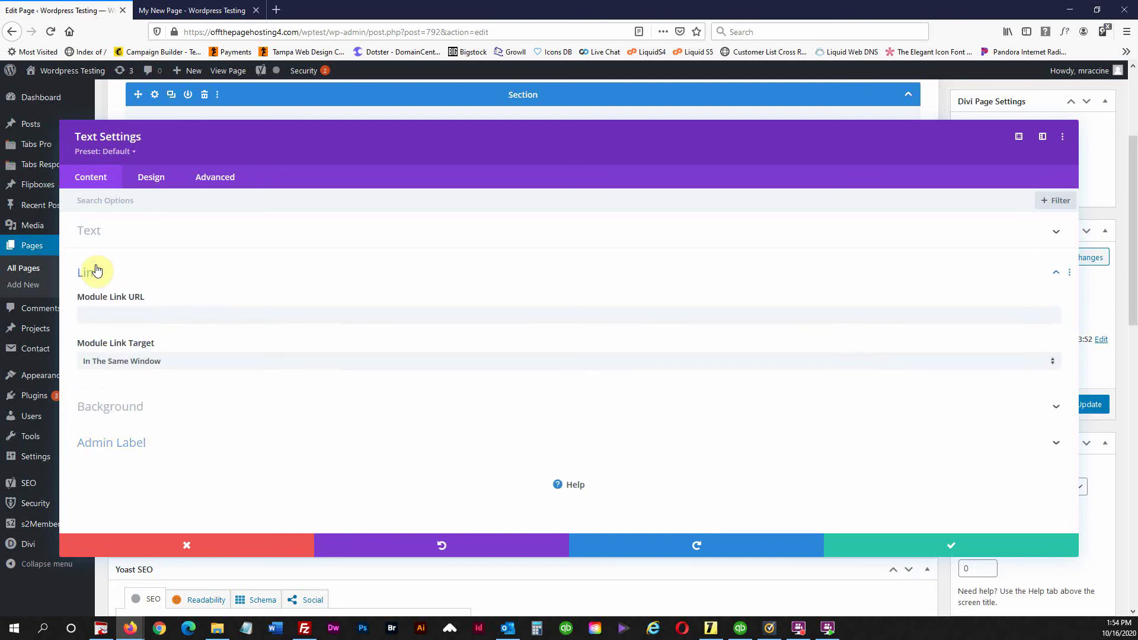
pyautogui.click(112, 315)
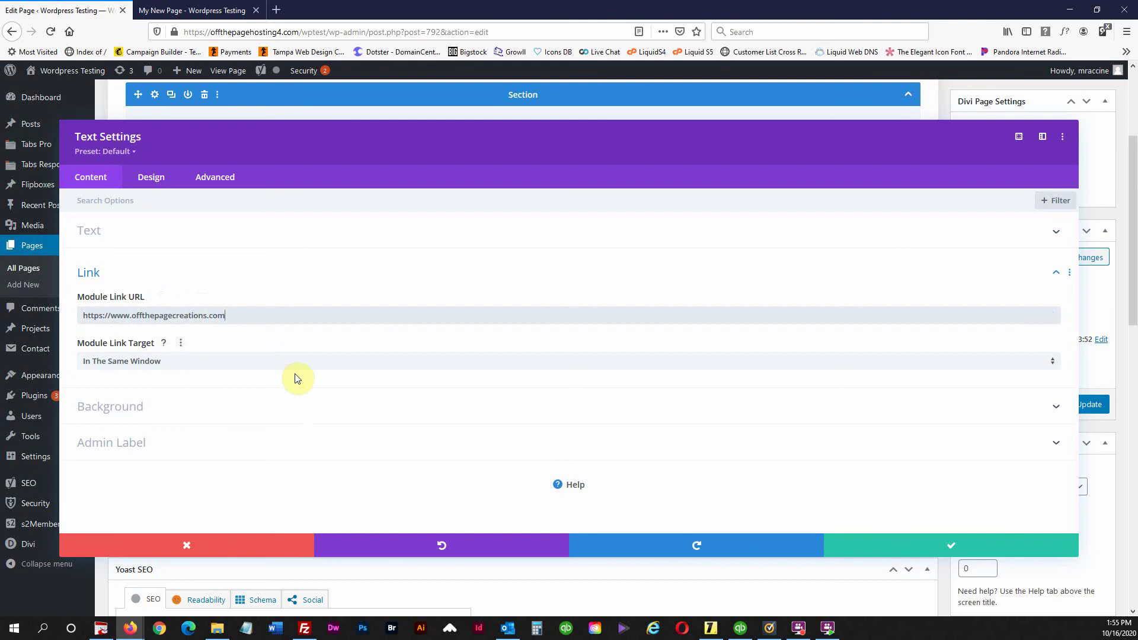
pyautogui.click(951, 545)
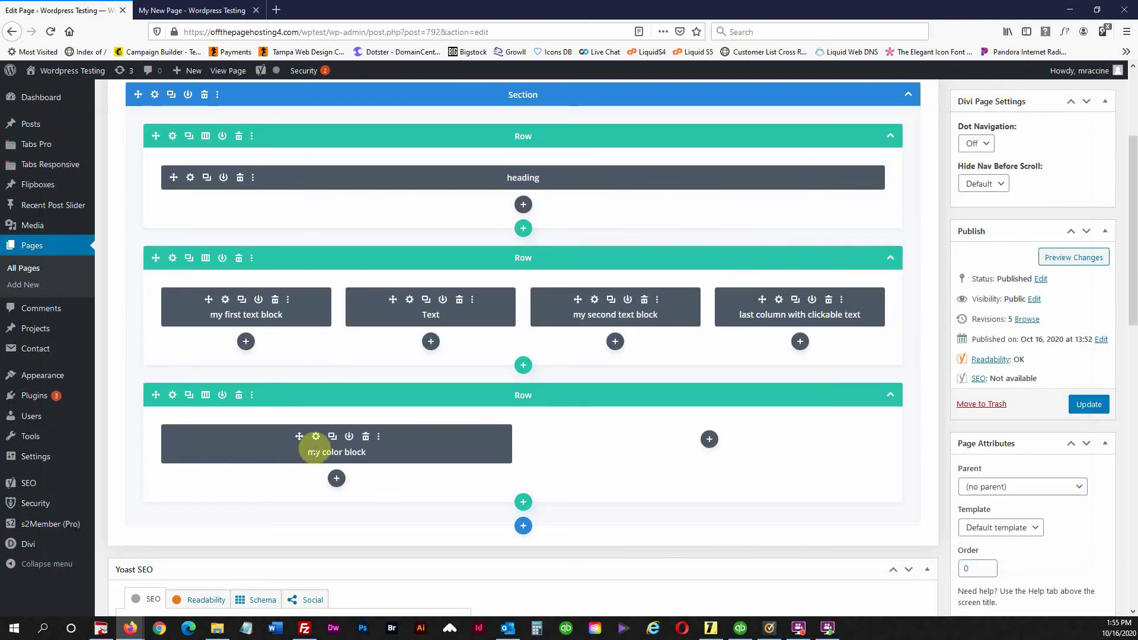
# - Preview the page changes, check the colored block's text, and return to the page editor
pyautogui.click(1066, 258)
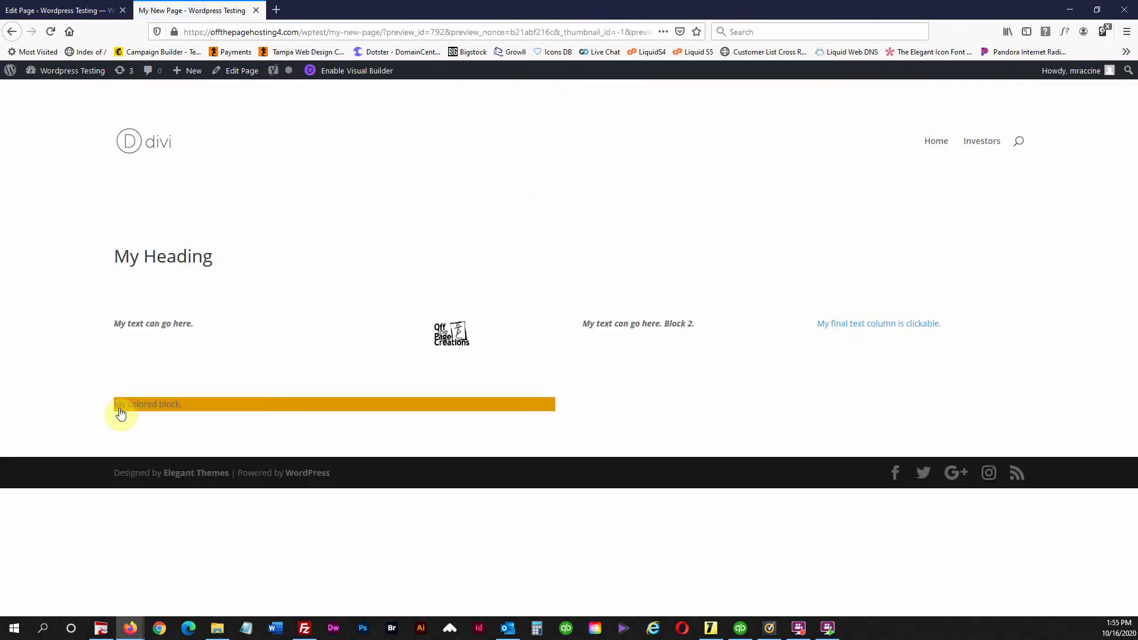
pyautogui.moveTo(118, 410); pyautogui.dragTo(291, 413)
pyautogui.click(74, 11)
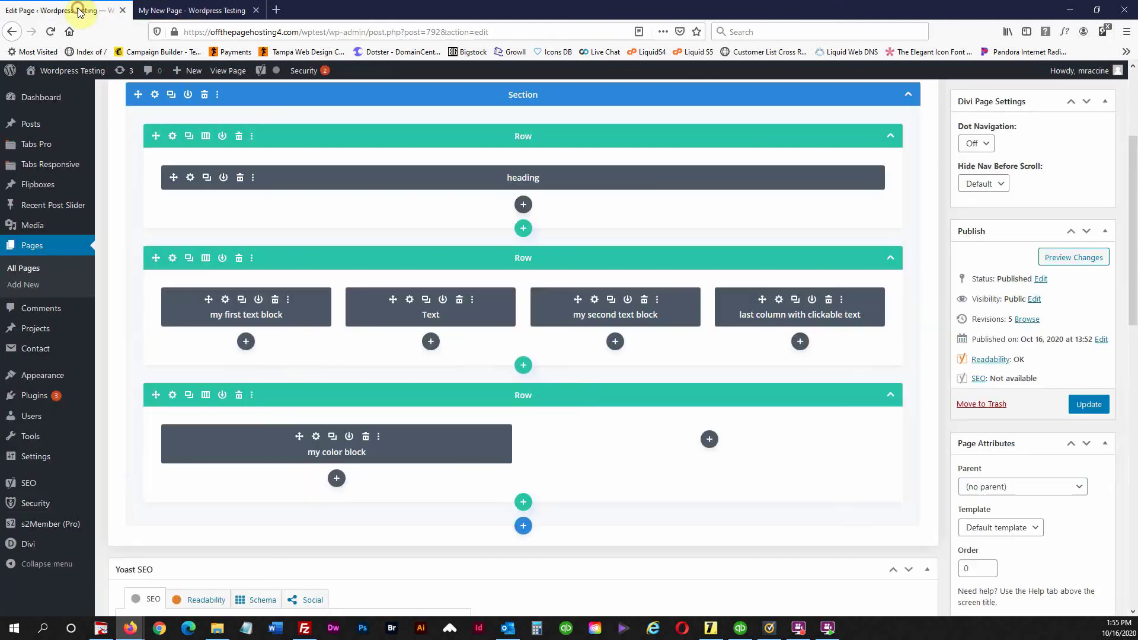
# - Set the "my color block" text module's text color to black (#000000) and its text size to 18px
pyautogui.click(317, 439)
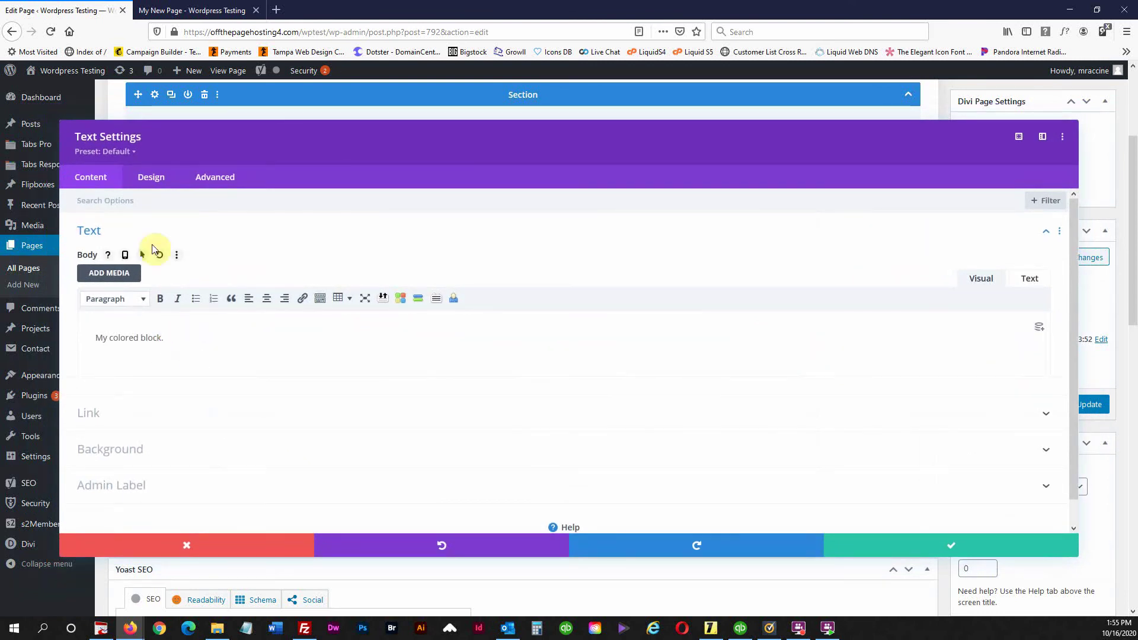
pyautogui.click(155, 179)
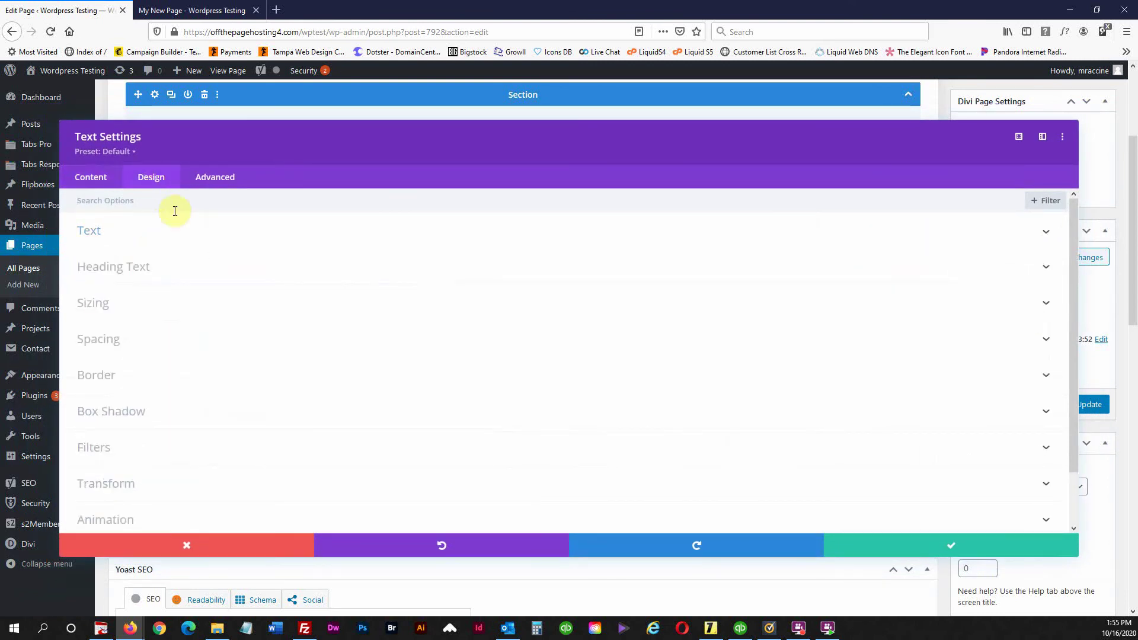
pyautogui.click(91, 231)
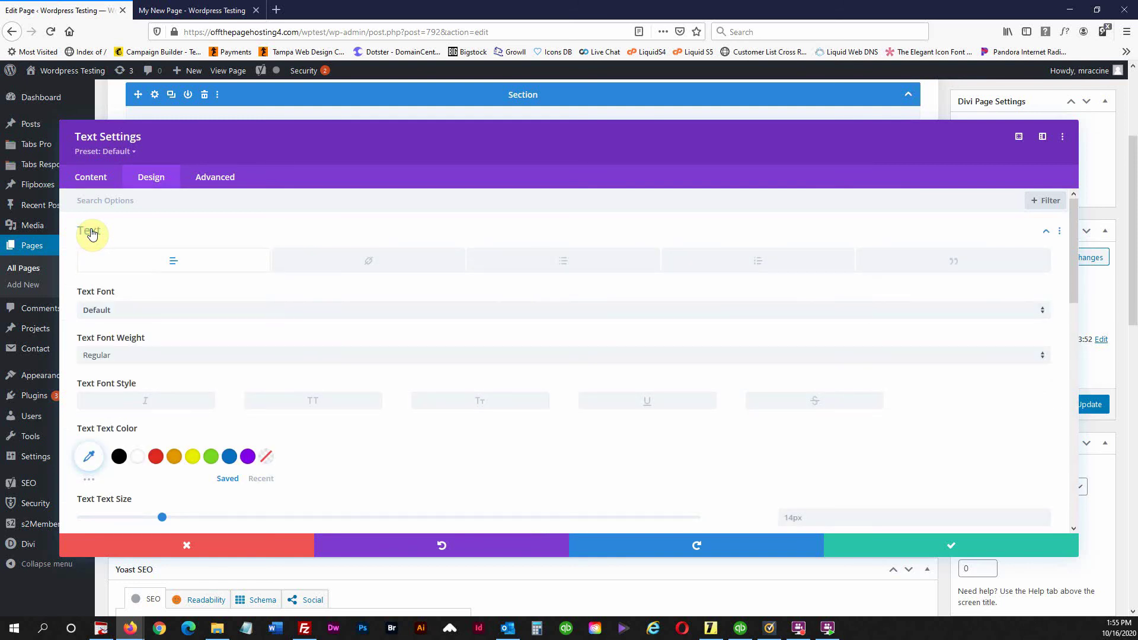
pyautogui.scroll(-4, 113, 492)
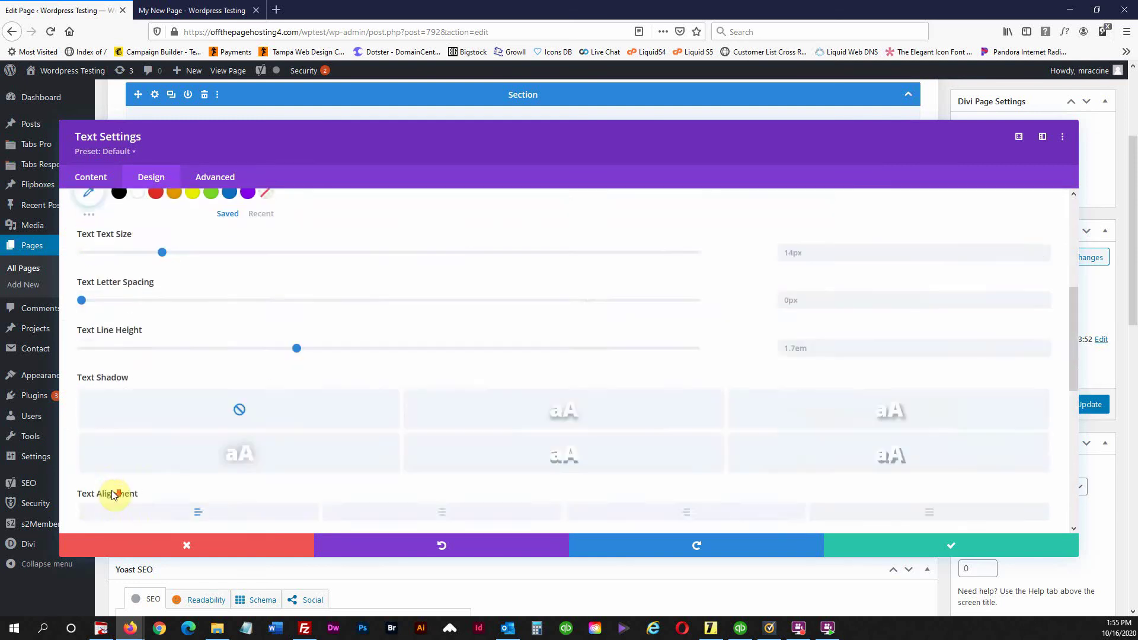
pyautogui.scroll(-5, 114, 494)
pyautogui.scroll(10, 131, 483)
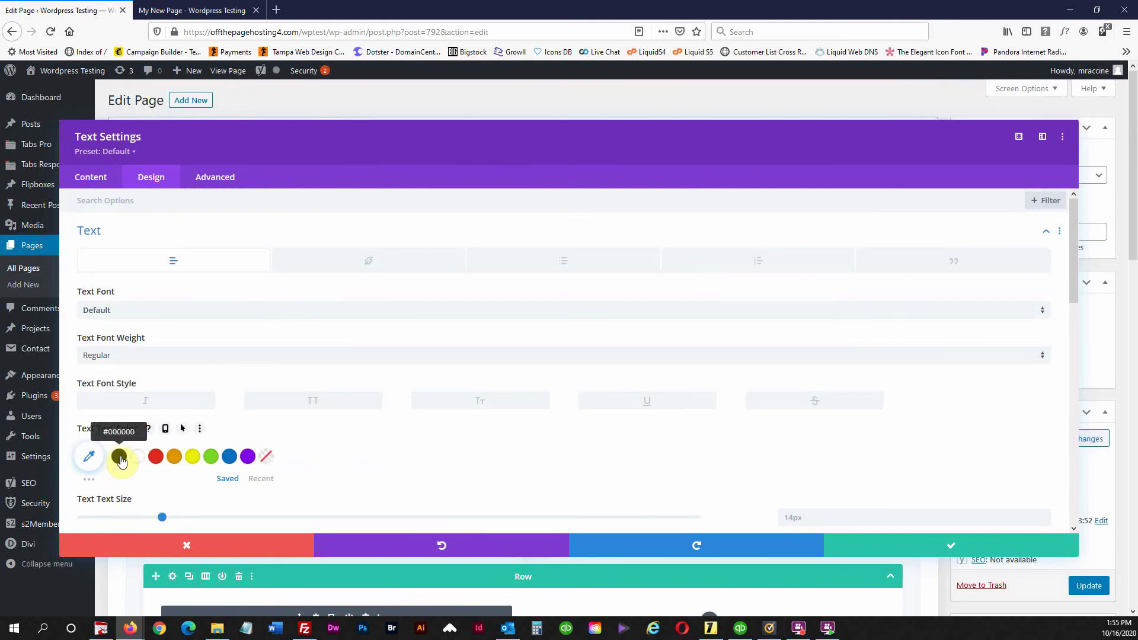
pyautogui.click(118, 457)
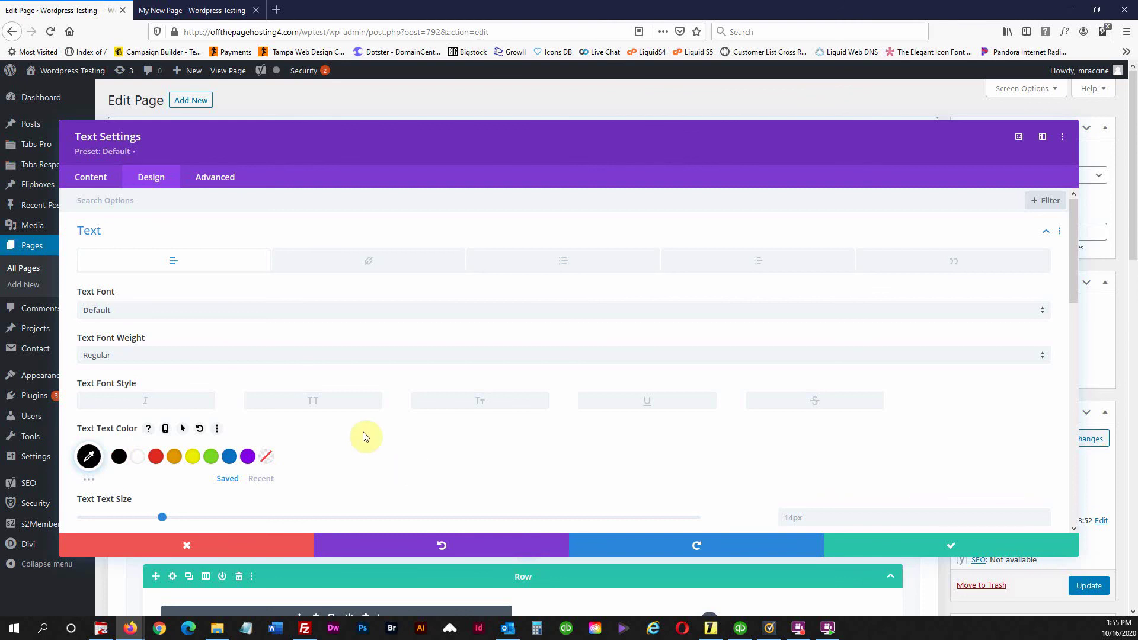
pyautogui.scroll(-3, 333, 445)
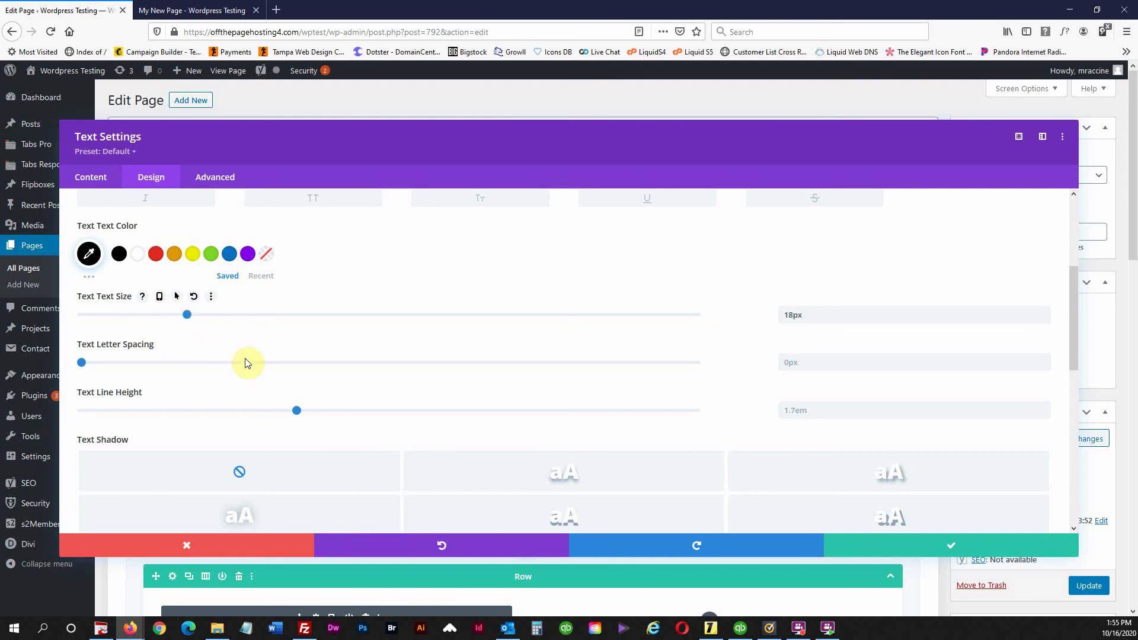
# - Apply the first text shadow preset to the color block's text and center-align it
pyautogui.scroll(-2, 339, 384)
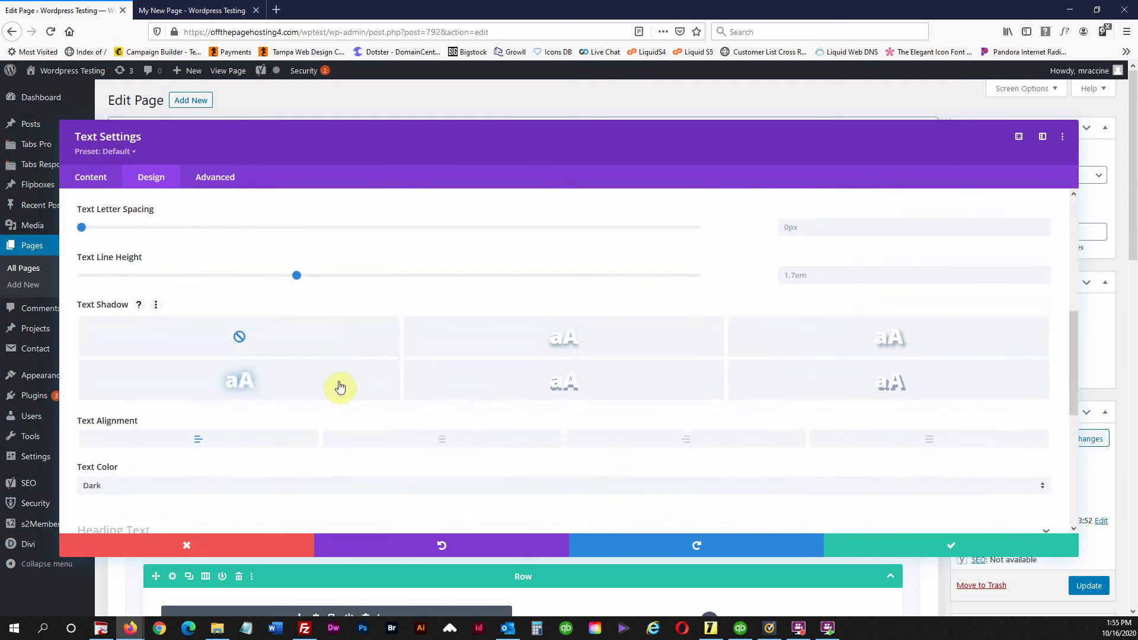
pyautogui.click(565, 344)
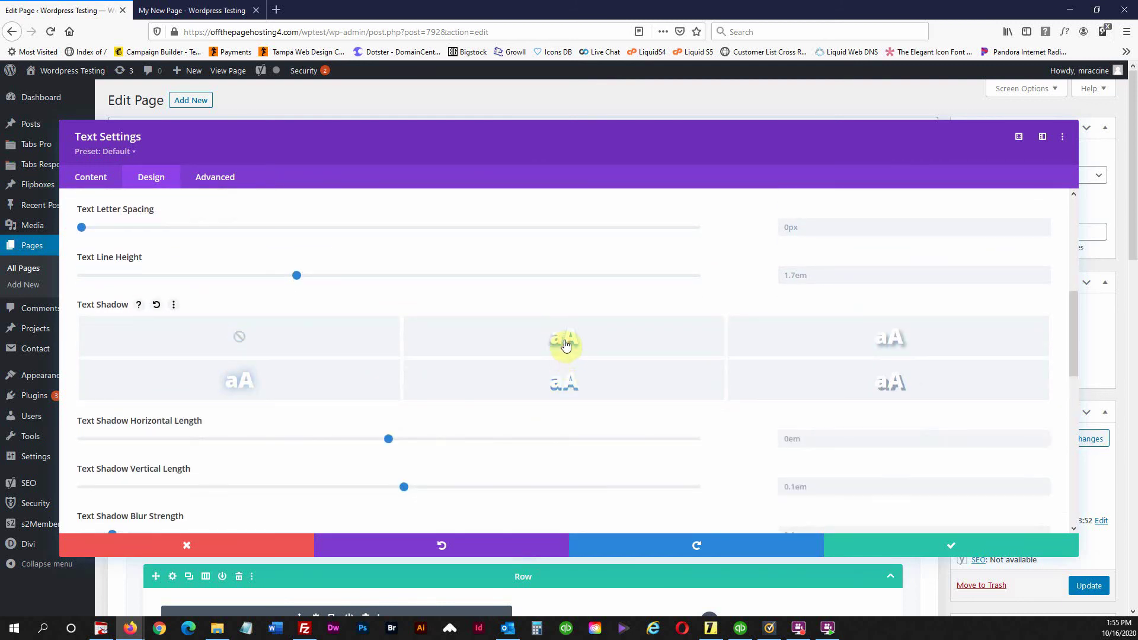
pyautogui.scroll(-5, 317, 431)
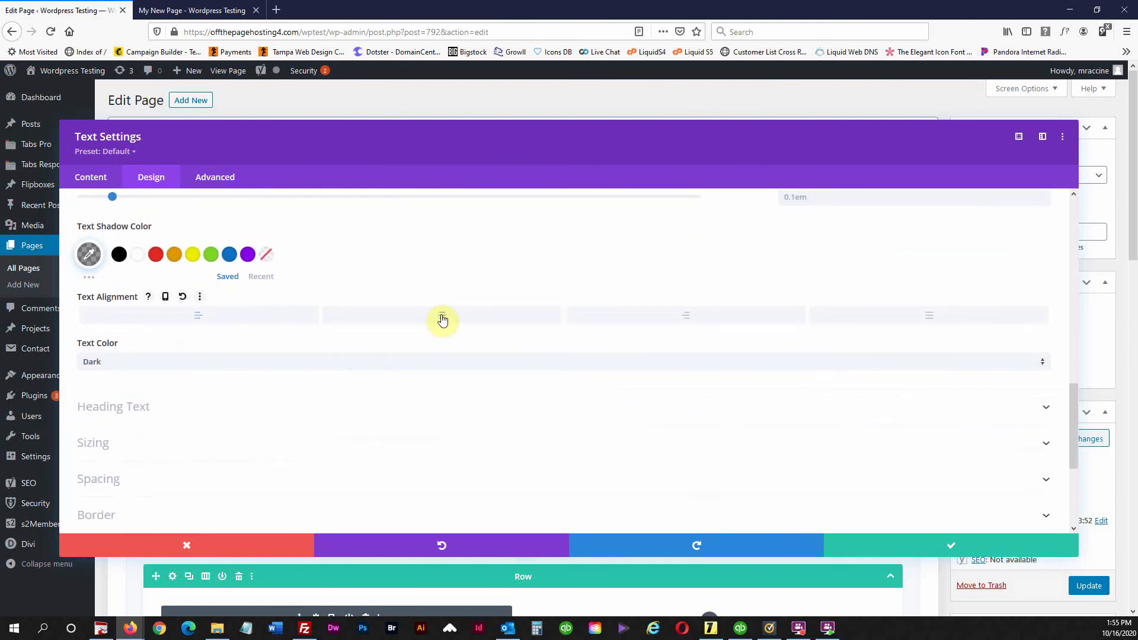
pyautogui.click(442, 319)
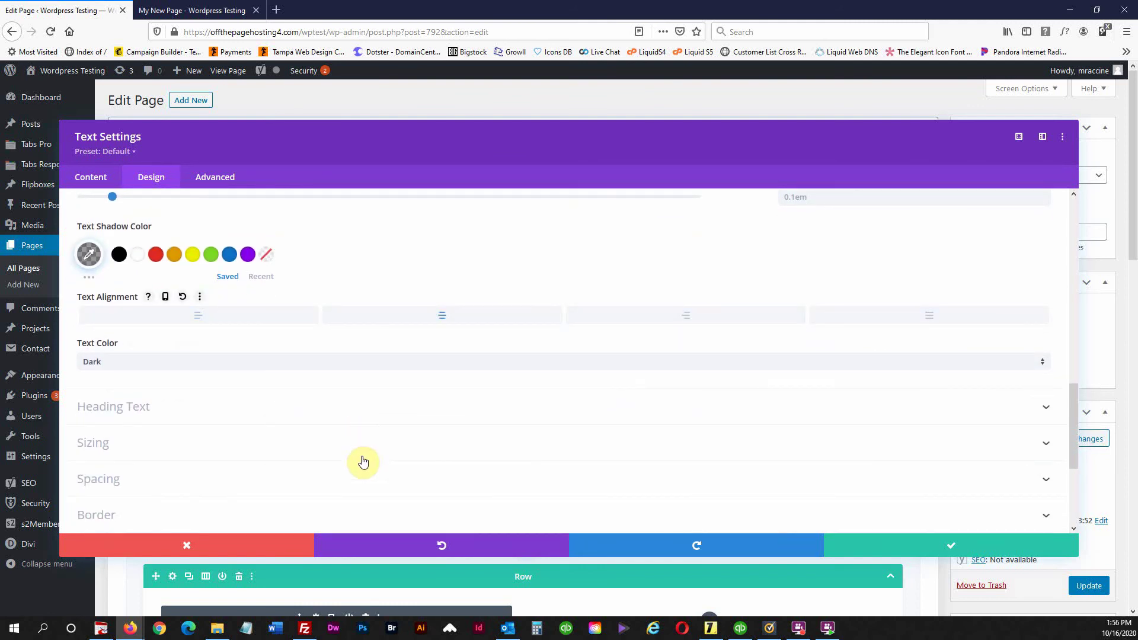
# - Set the color block's padding to 18px at the top, bottom, left and right
pyautogui.scroll(-1, 162, 459)
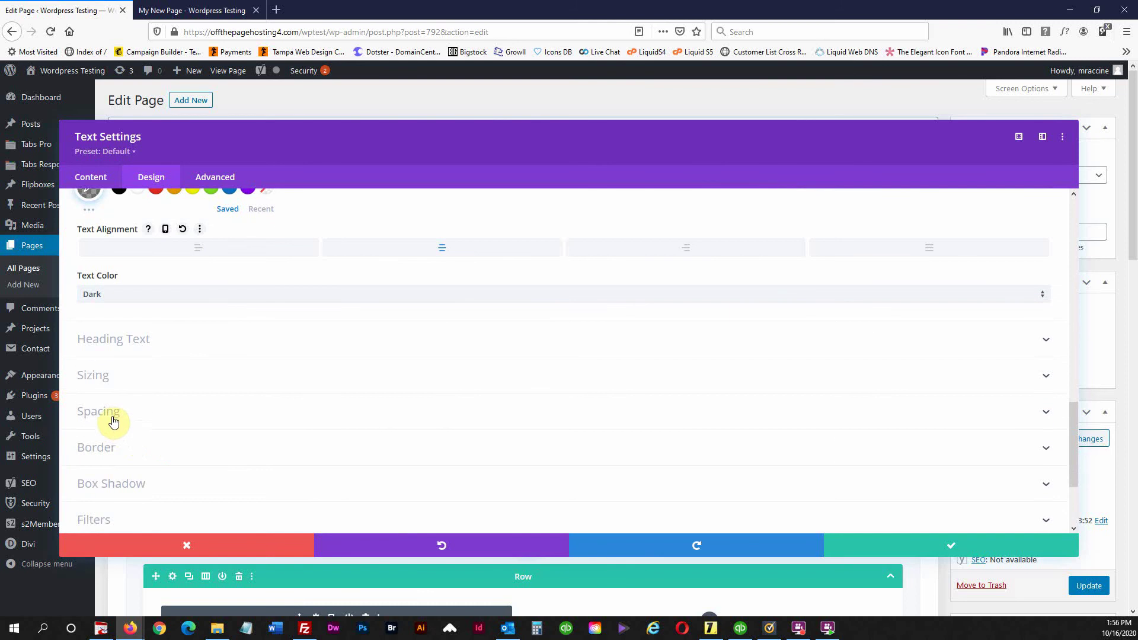
pyautogui.click(105, 417)
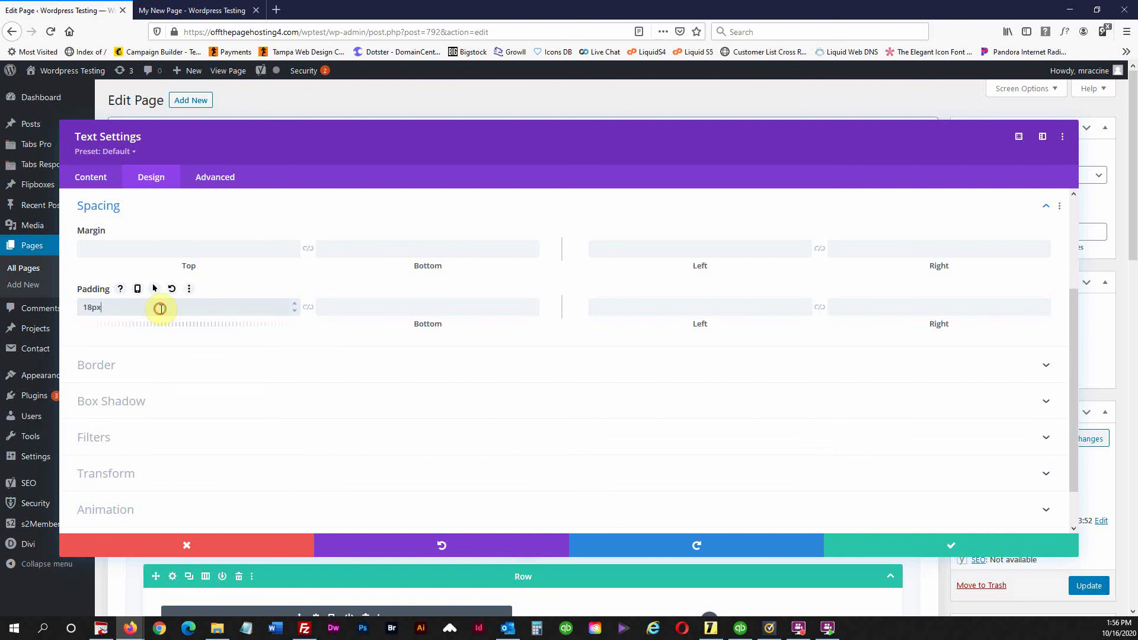
pyautogui.moveTo(160, 308); pyautogui.dragTo(64, 307)
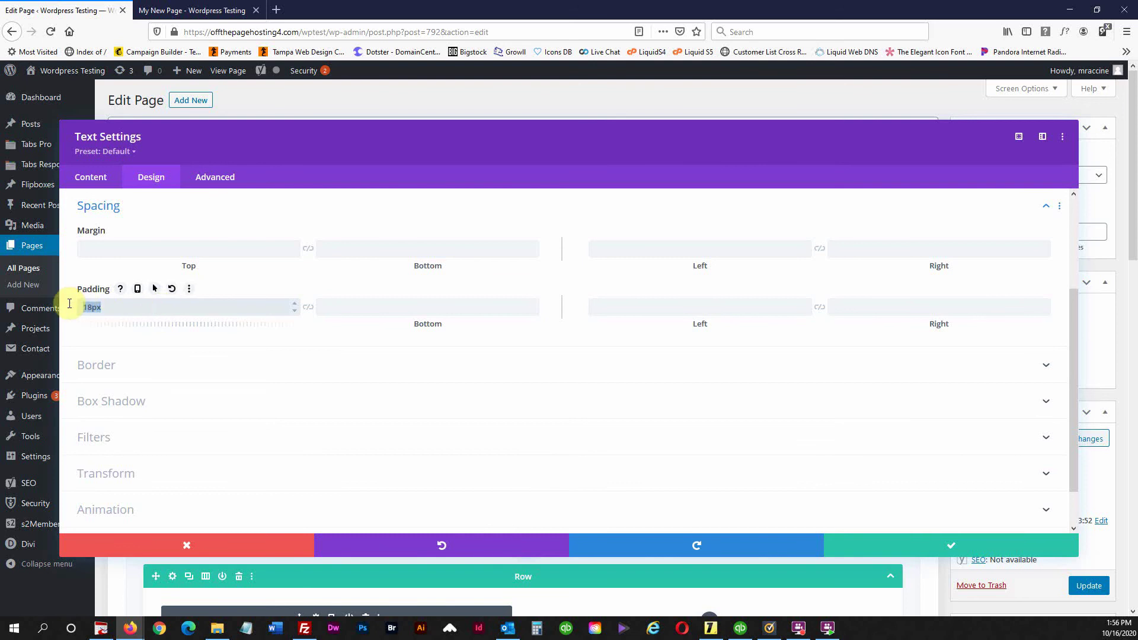
pyautogui.hotkey('ctrl', 'c')
pyautogui.click(390, 308)
pyautogui.hotkey('ctrl', 'v')
pyautogui.click(641, 309)
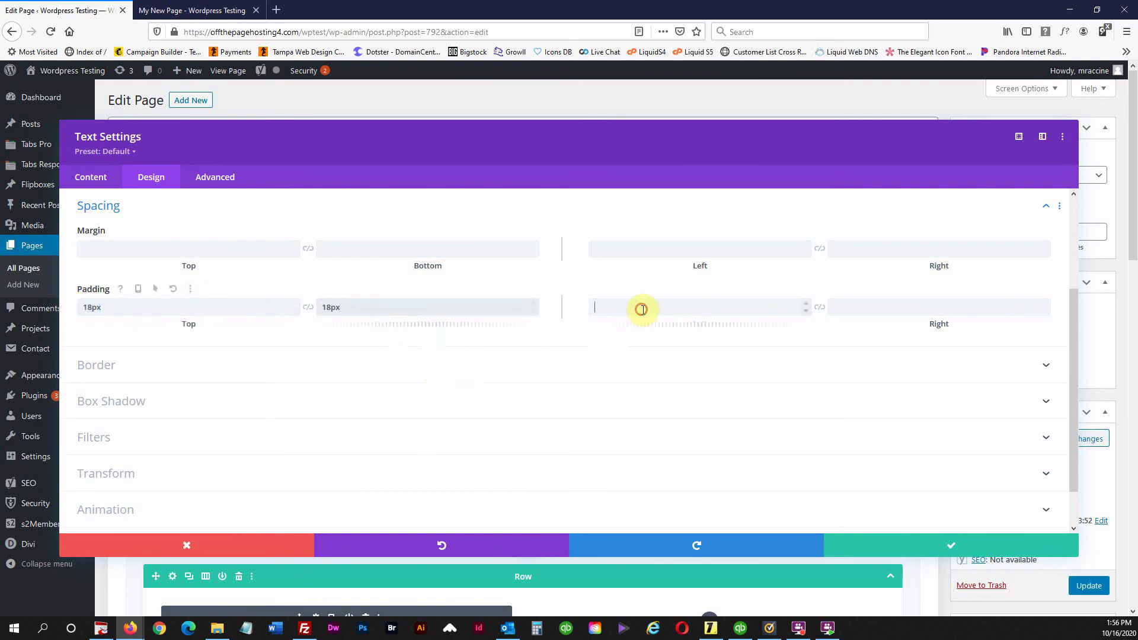
pyautogui.hotkey('ctrl', 'v')
pyautogui.click(915, 309)
pyautogui.hotkey('ctrl', 'v')
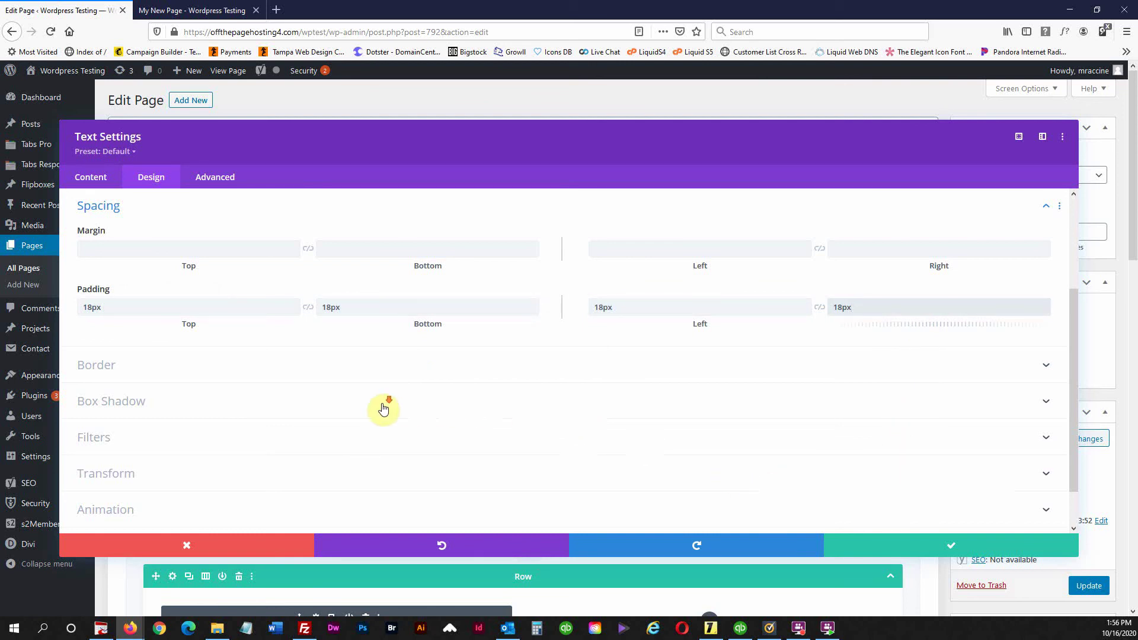
# - Give the color block the Slide animation style and save the text module's settings
pyautogui.scroll(-2, 384, 409)
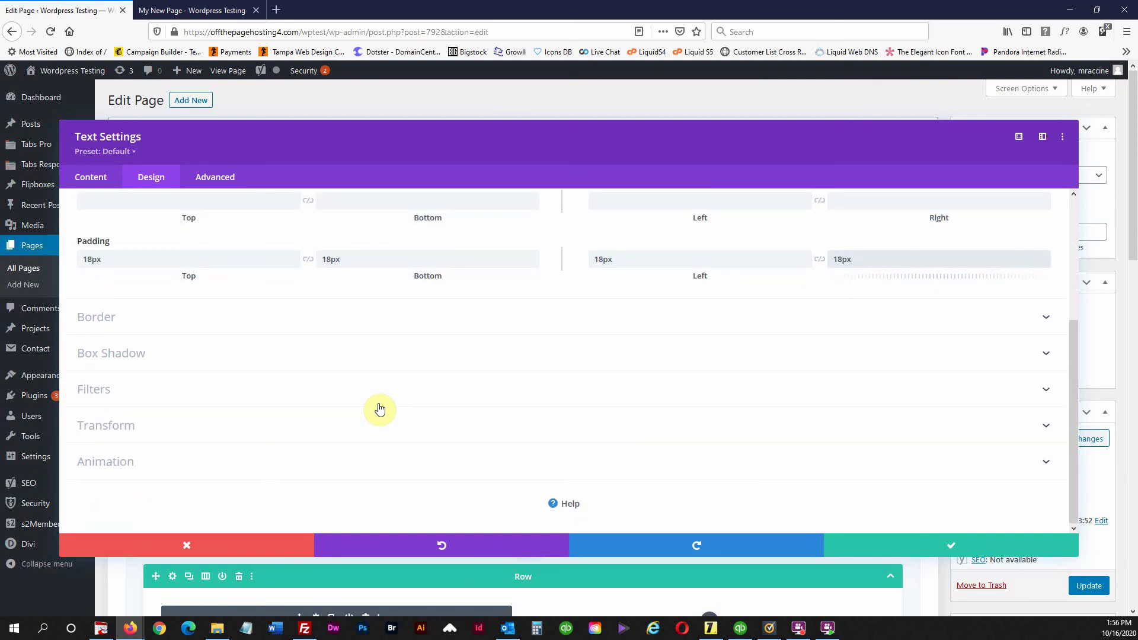
pyautogui.click(109, 461)
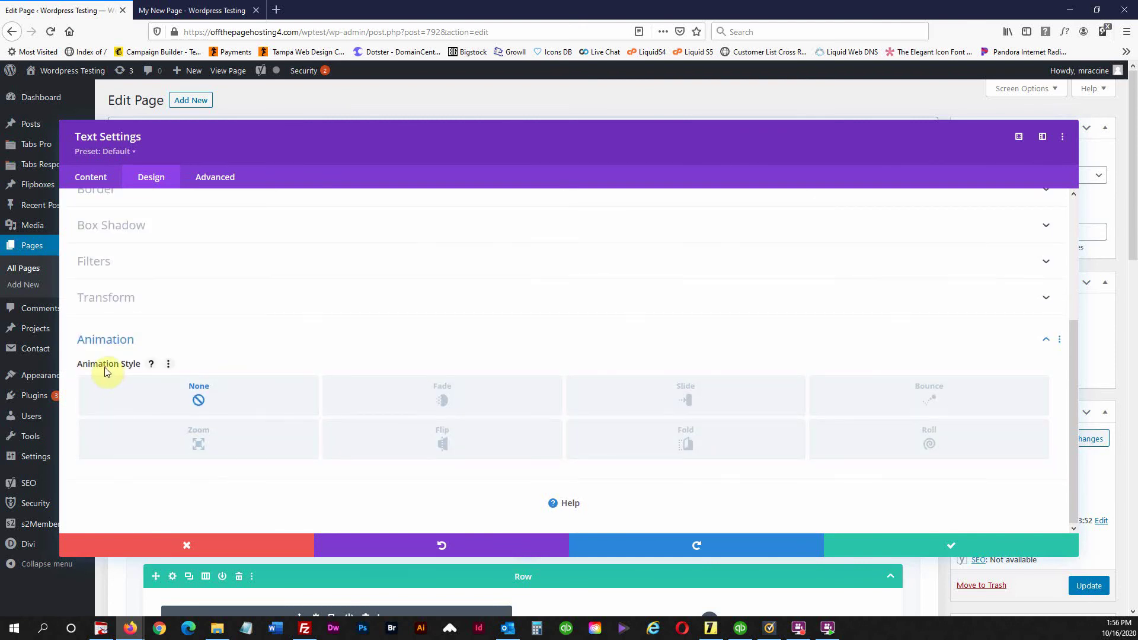
pyautogui.click(692, 402)
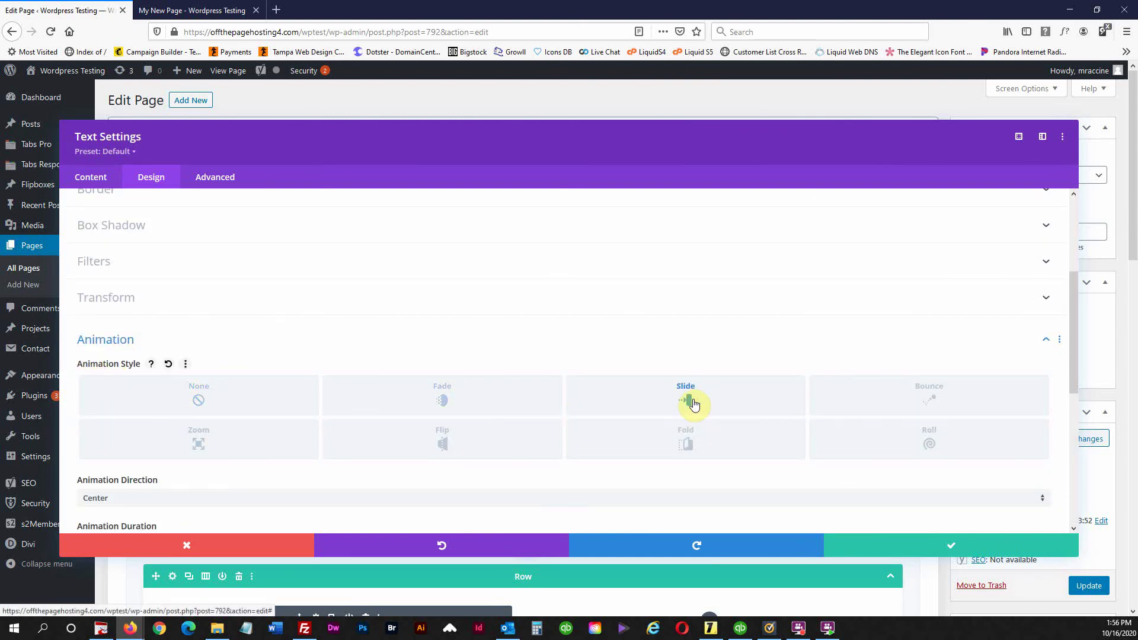
pyautogui.click(946, 543)
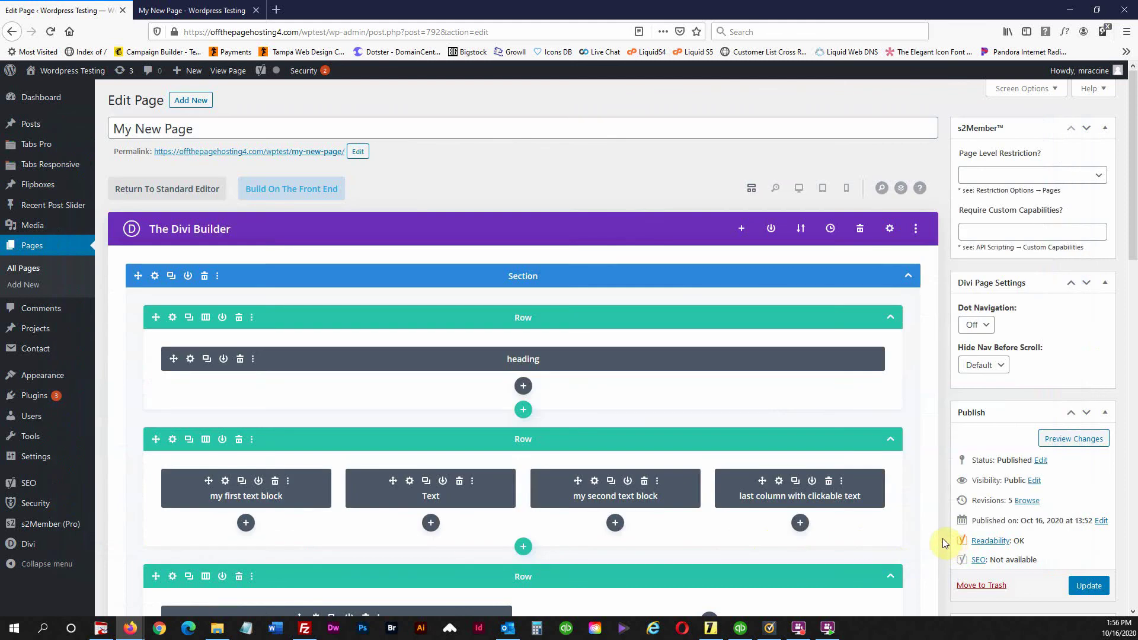
# - Preview the page changes to check the color block's new styling, and return to the page editor
pyautogui.scroll(-4, 908, 494)
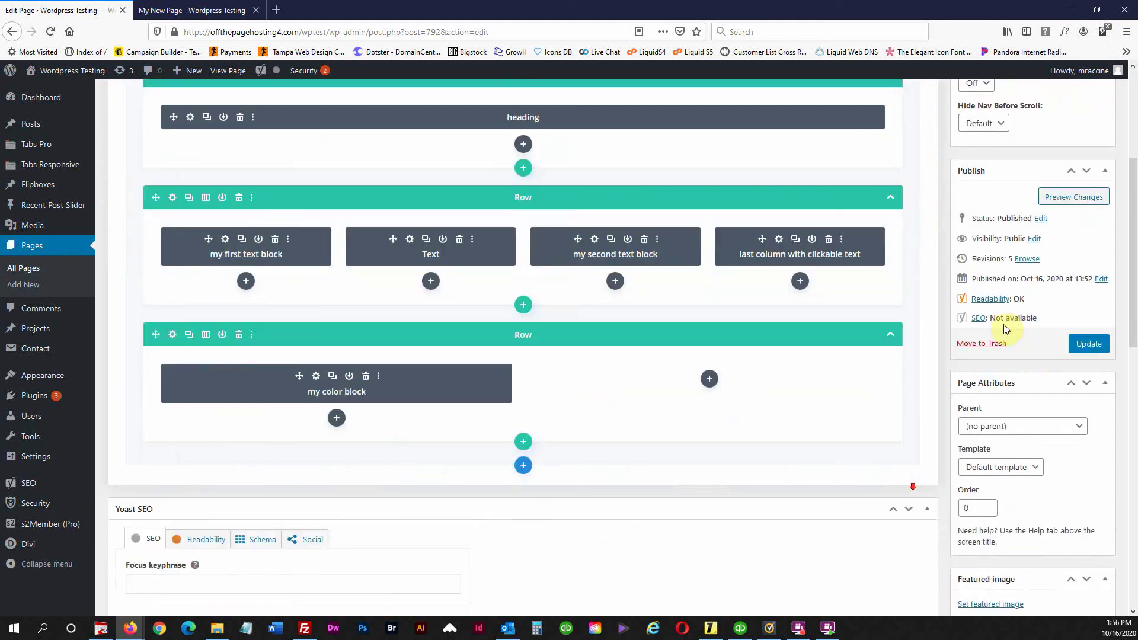
pyautogui.click(1073, 199)
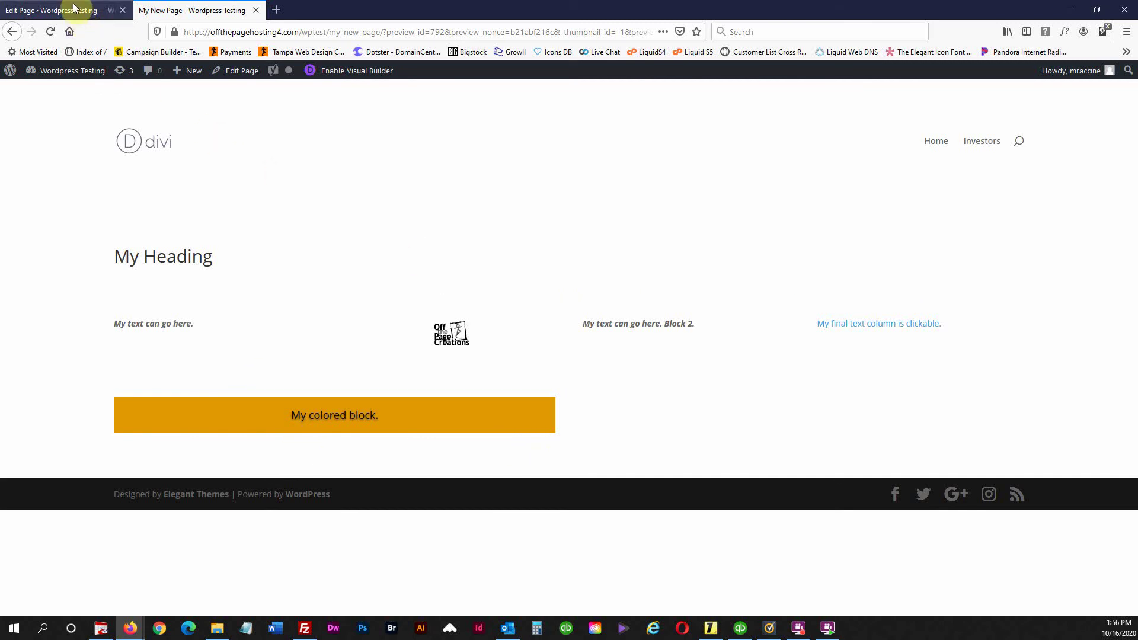
pyautogui.click(71, 13)
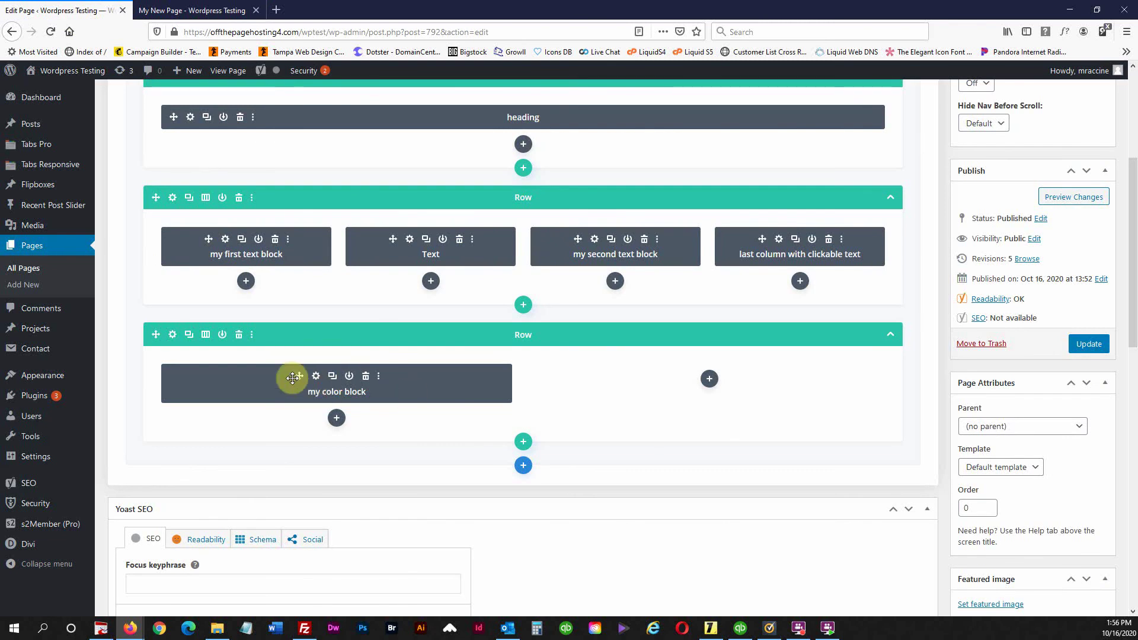
# - Open the "my color block" module's background image setting and bring up the file picker to upload a new image
pyautogui.click(317, 378)
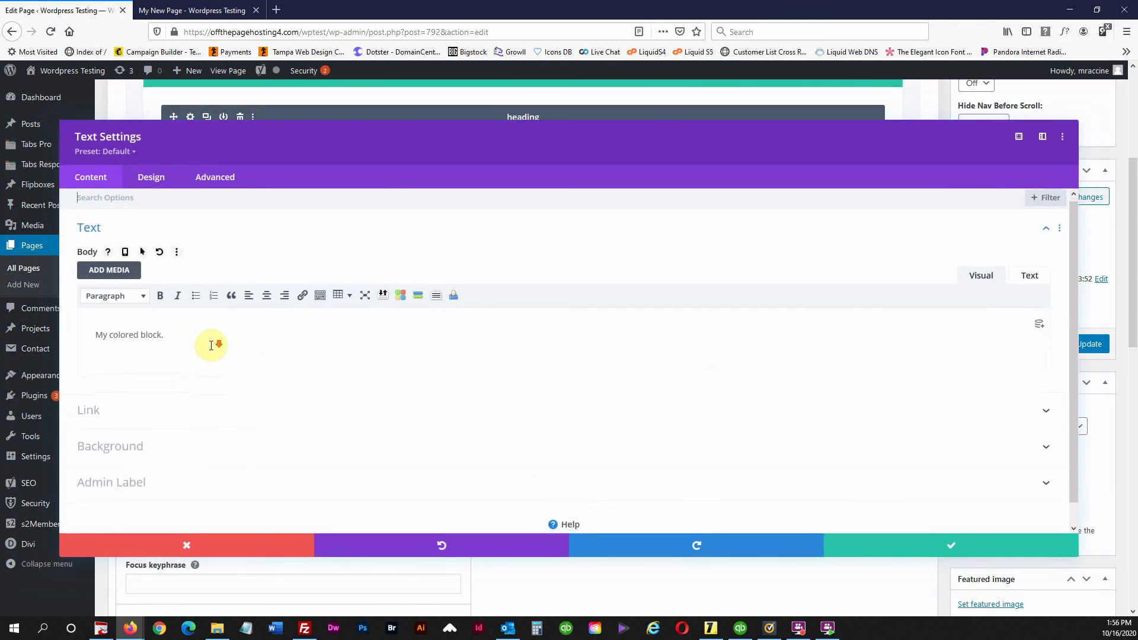
pyautogui.scroll(-1, 211, 337)
pyautogui.click(132, 427)
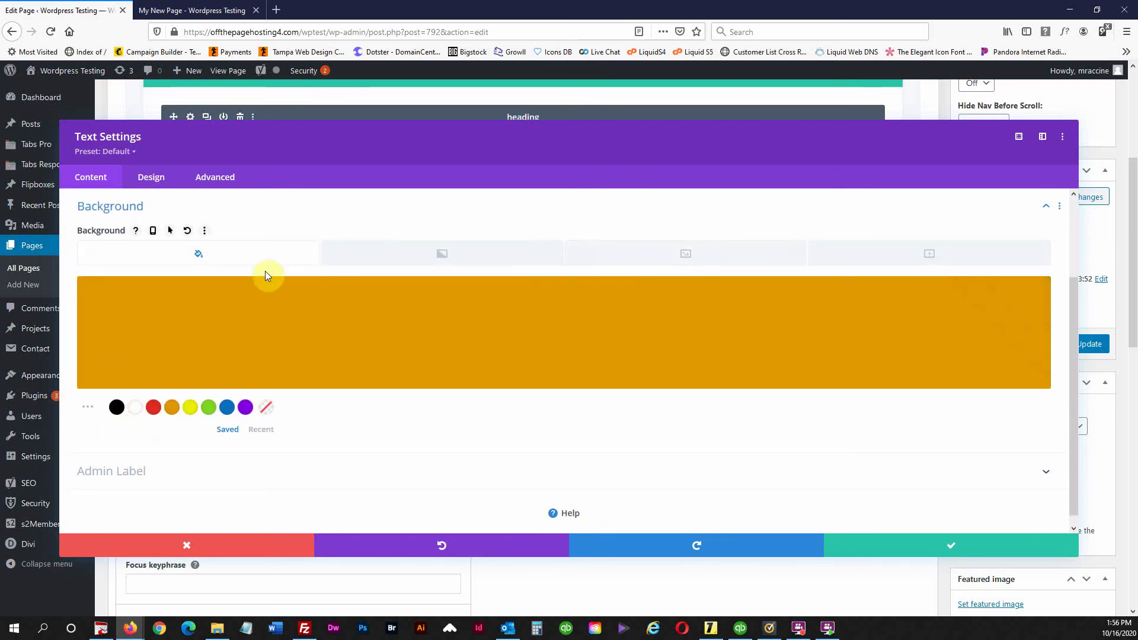
pyautogui.click(436, 254)
pyautogui.click(684, 283)
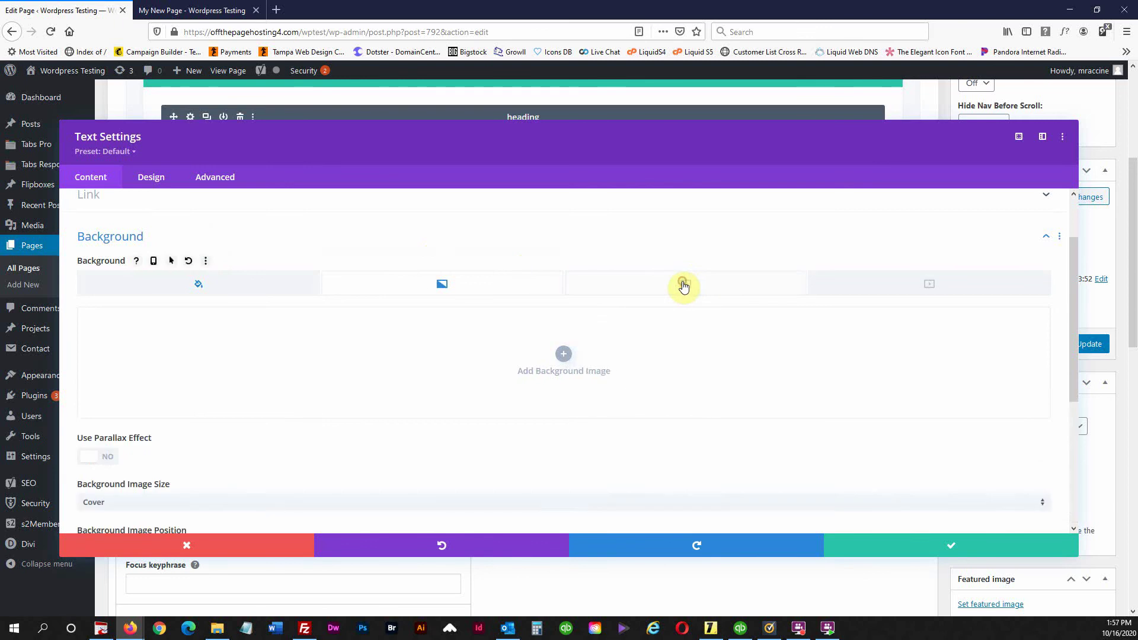
pyautogui.click(561, 357)
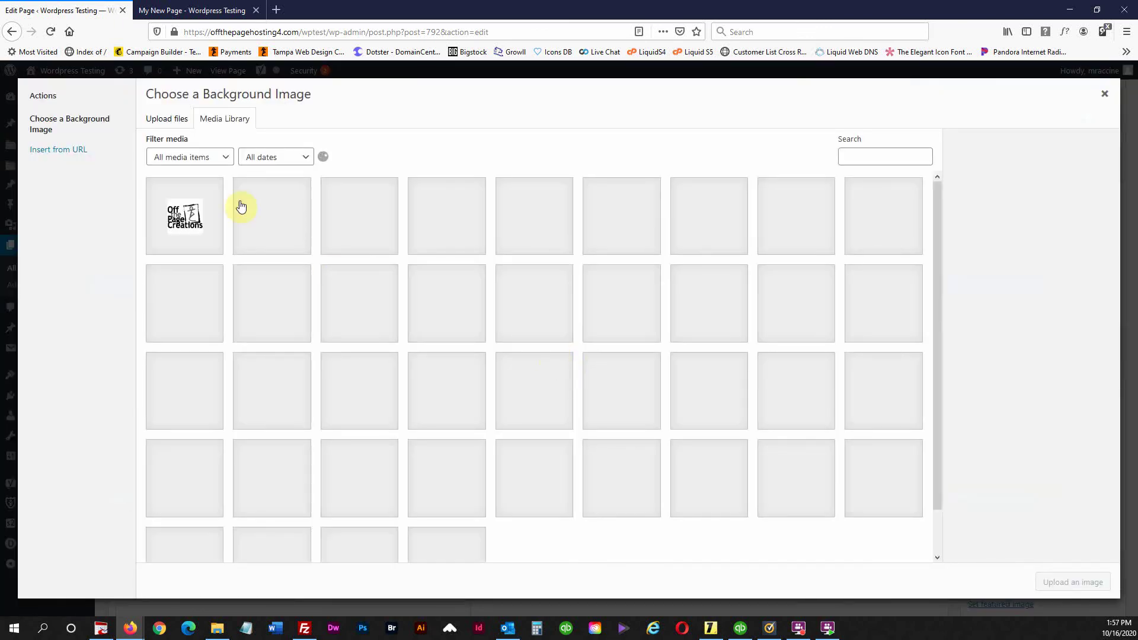
pyautogui.click(161, 119)
pyautogui.click(626, 324)
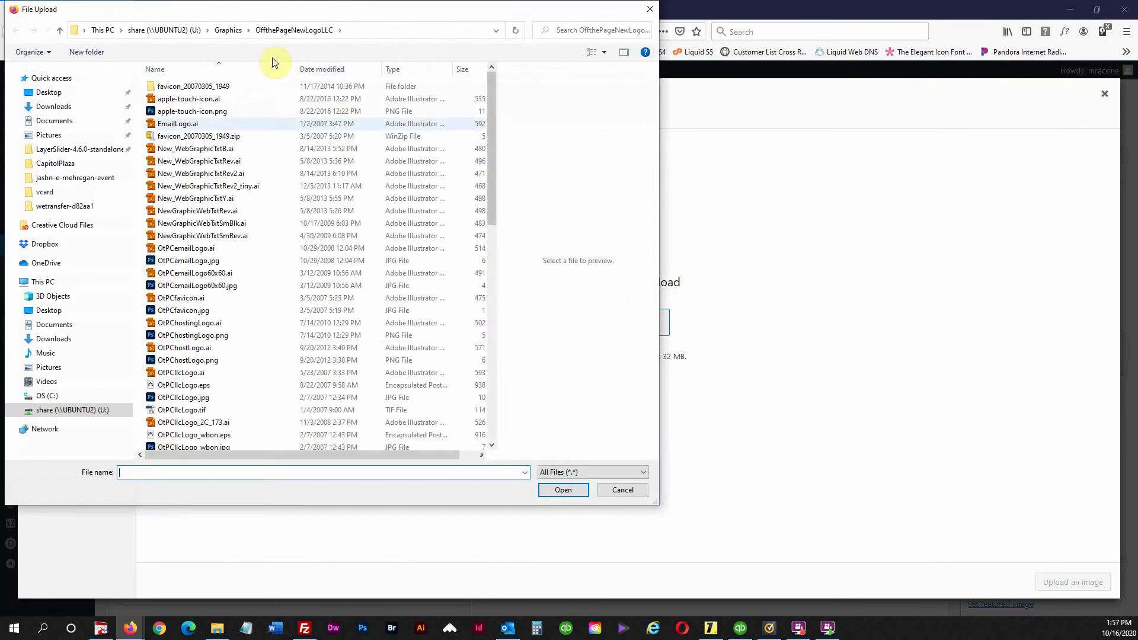
pyautogui.click(229, 30)
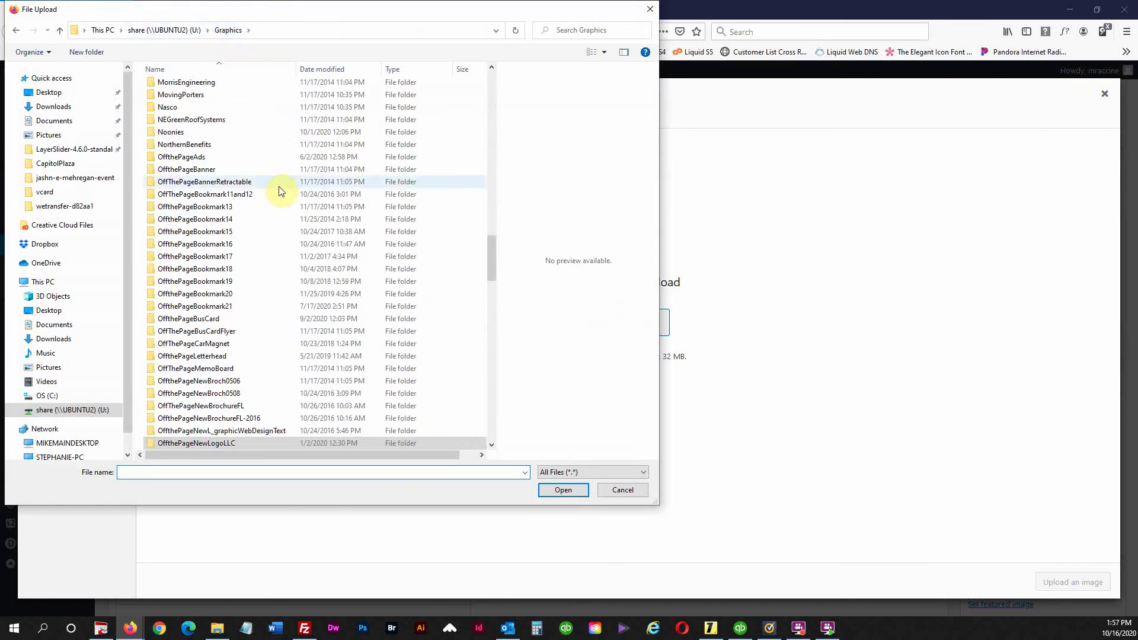
pyautogui.scroll(-7, 281, 187)
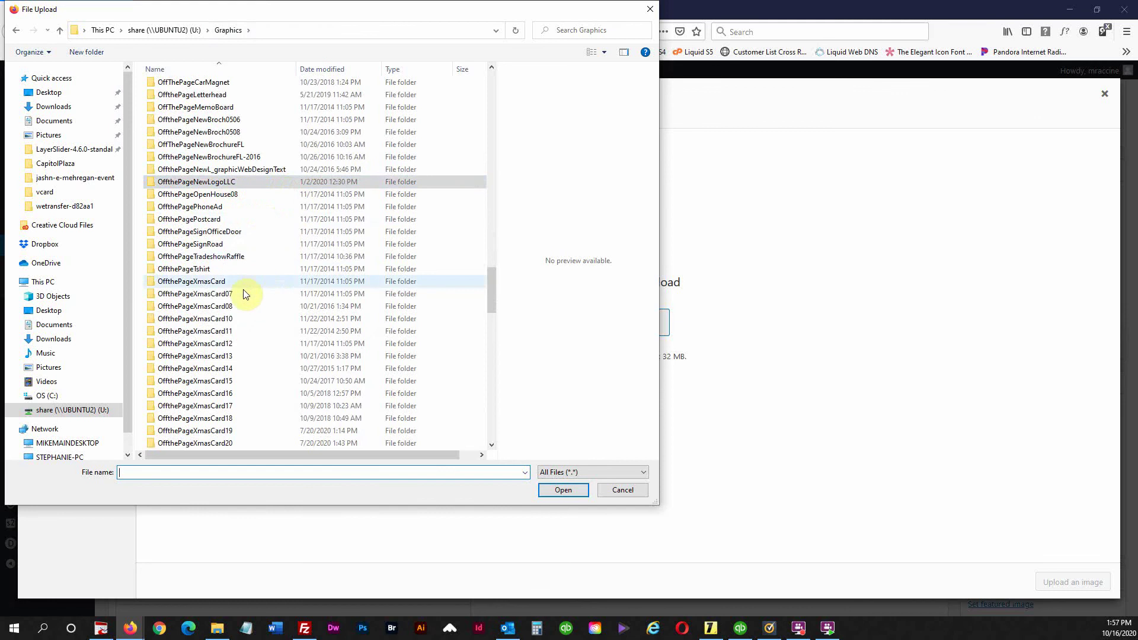
pyautogui.doubleClick(220, 308)
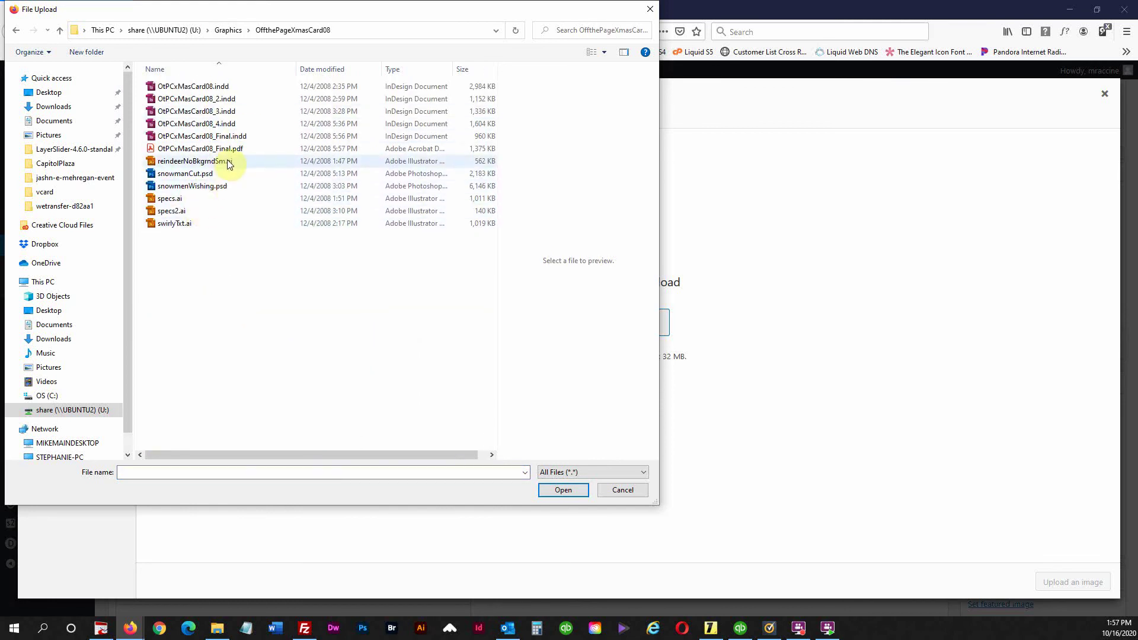
pyautogui.click(228, 30)
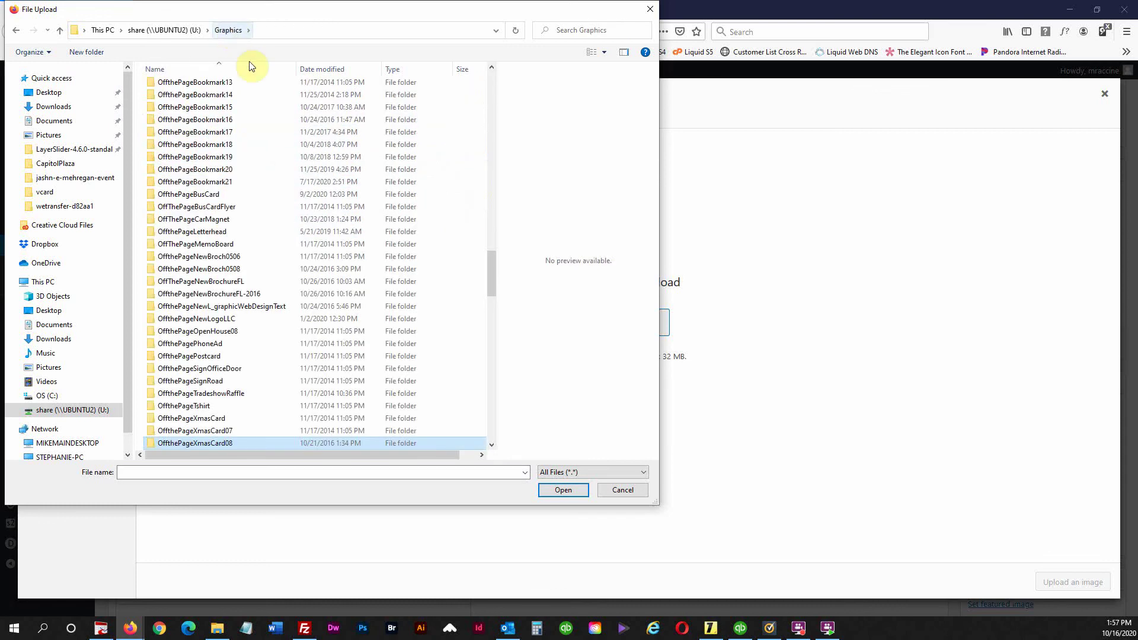
pyautogui.scroll(-5, 278, 238)
# - Upload bigstock_paper_texture_may_use_as_back_14036045.jpg from the StockPhotos Backgrounds folder as the candidate background image
pyautogui.scroll(-12, 277, 238)
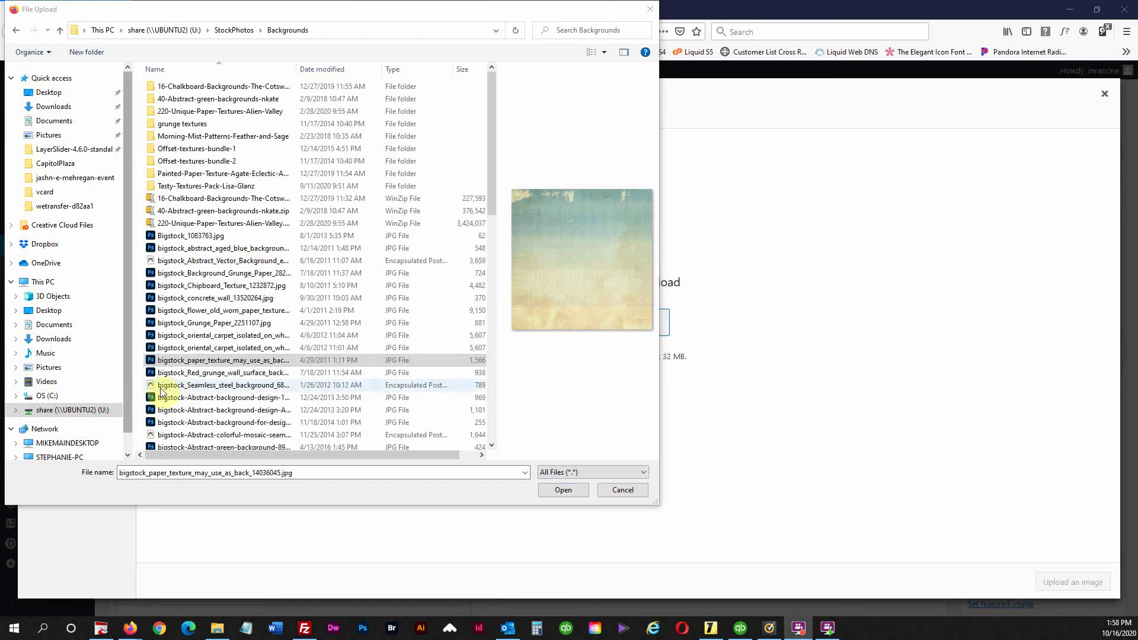
pyautogui.click(221, 361)
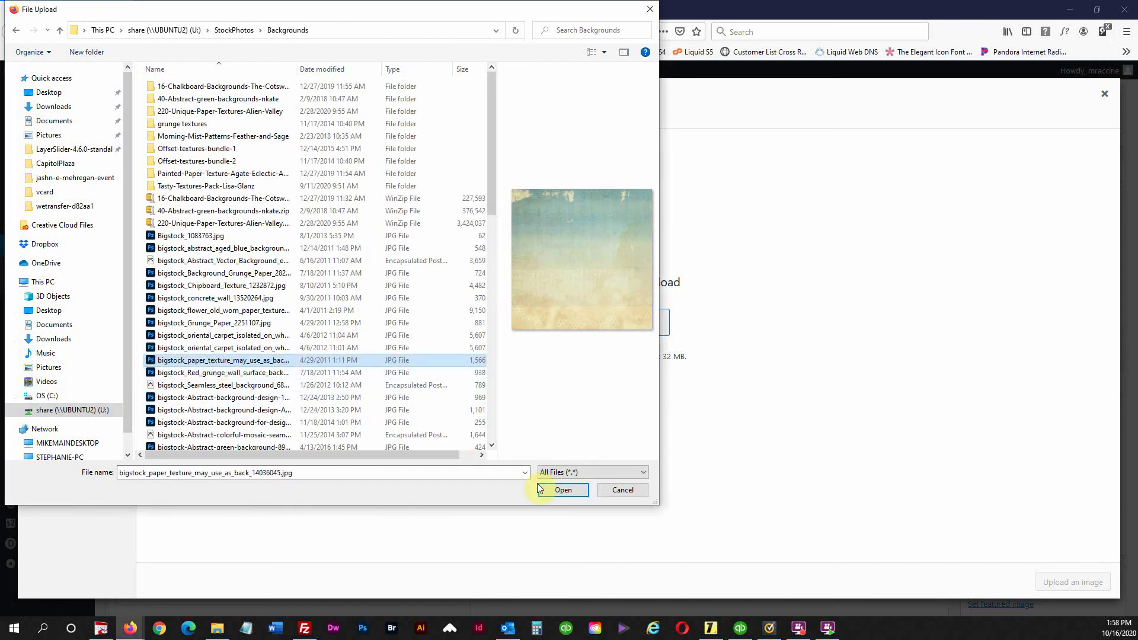
pyautogui.click(564, 491)
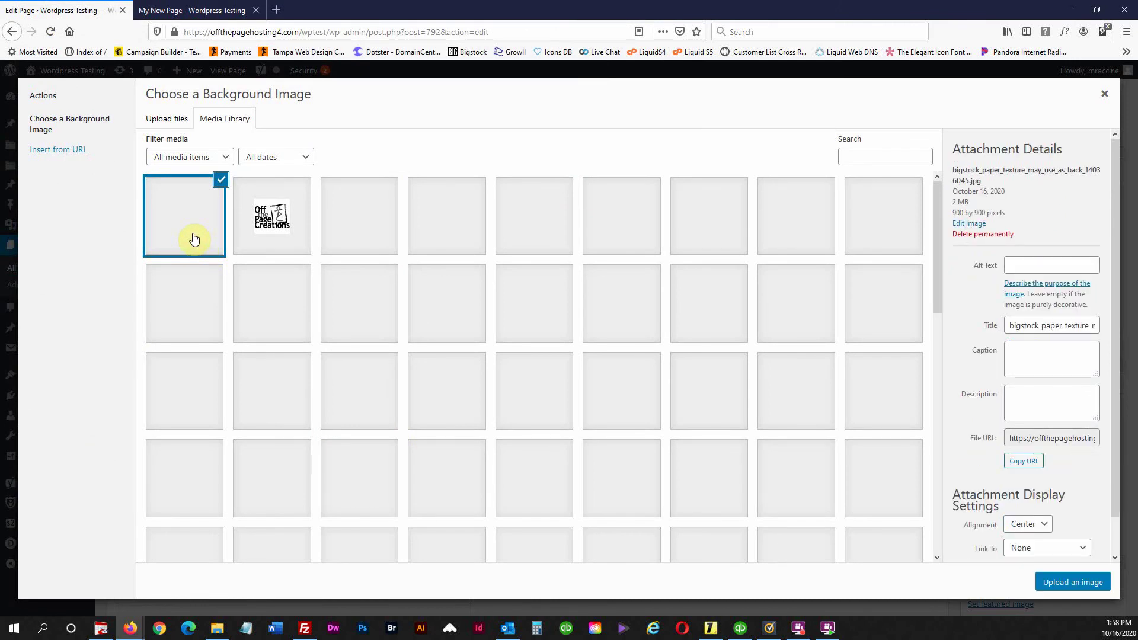
# - Set both the title and the alt text of the uploaded paper texture image to "grunge background"
pyautogui.doubleClick(1035, 323)
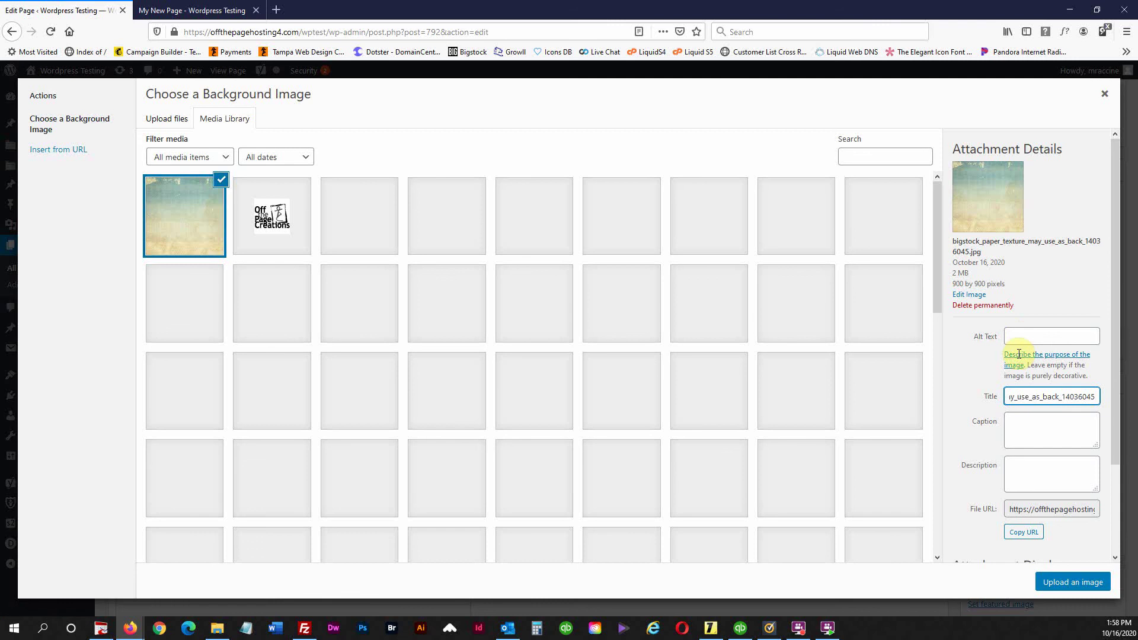
pyautogui.doubleClick(1008, 397)
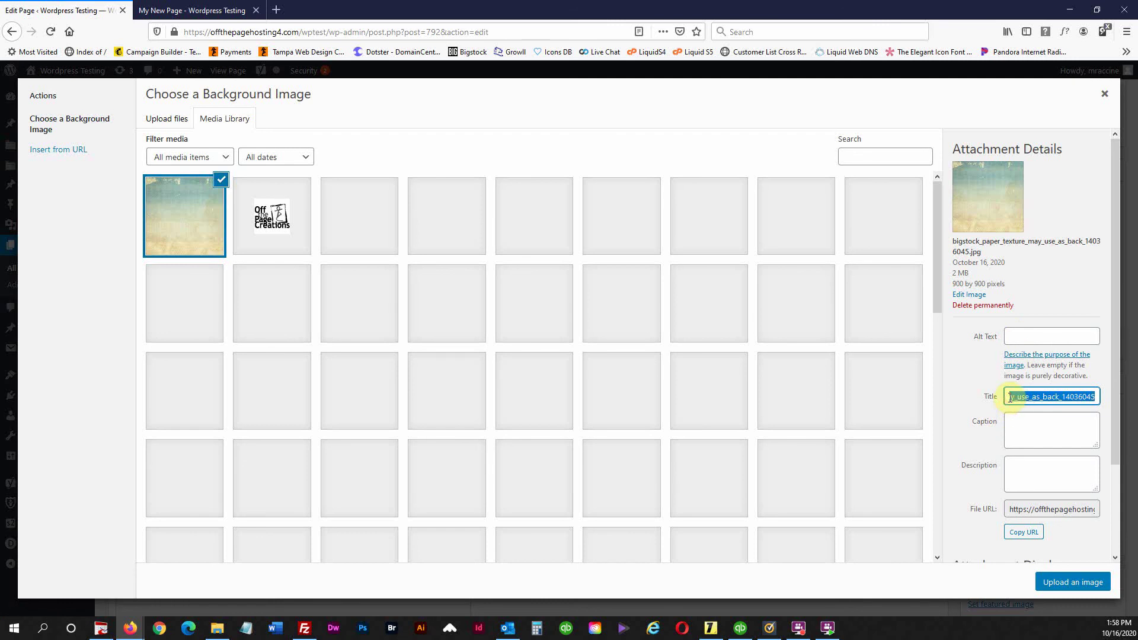
pyautogui.write('grunge background')
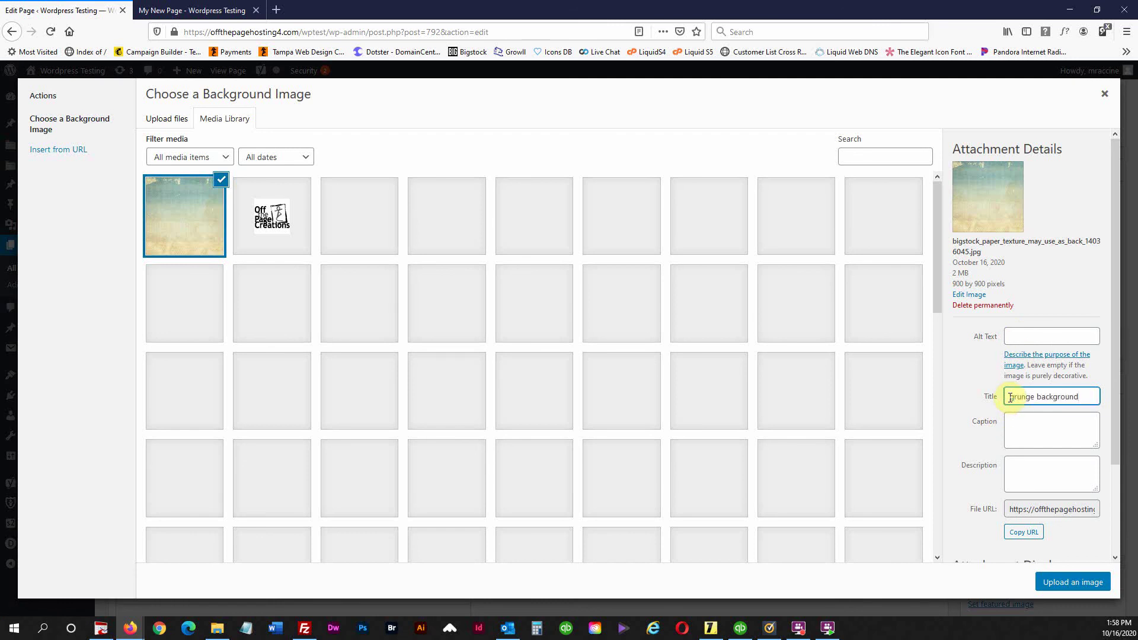
pyautogui.moveTo(1084, 397); pyautogui.dragTo(1013, 400)
pyautogui.hotkey('ctrl', 'c')
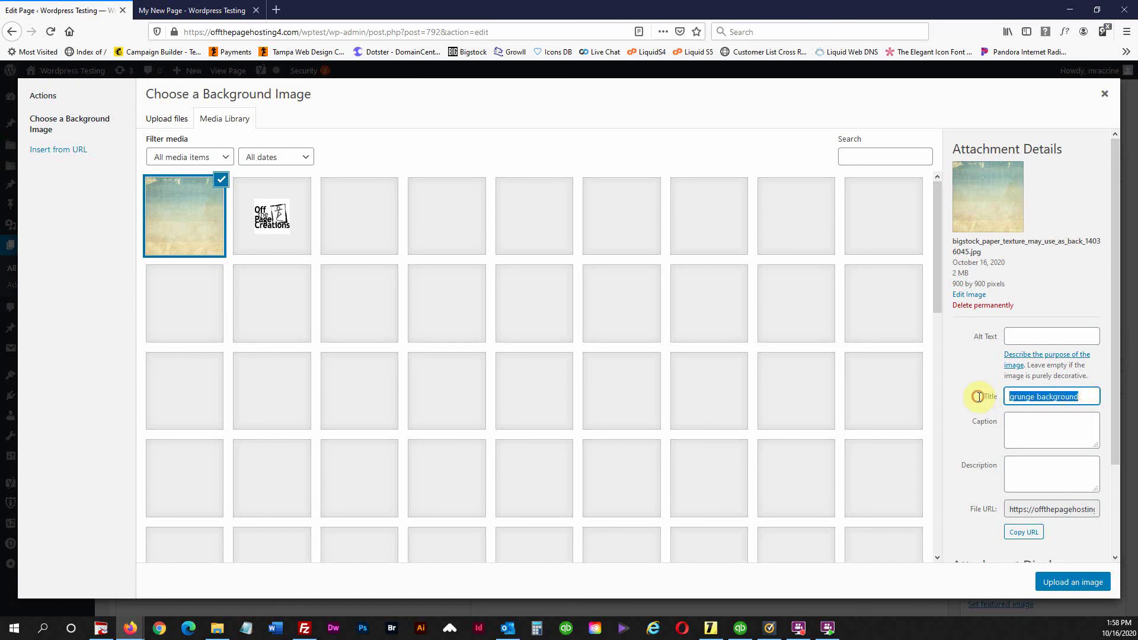
pyautogui.click(1050, 330)
pyautogui.hotkey('ctrl', 'v')
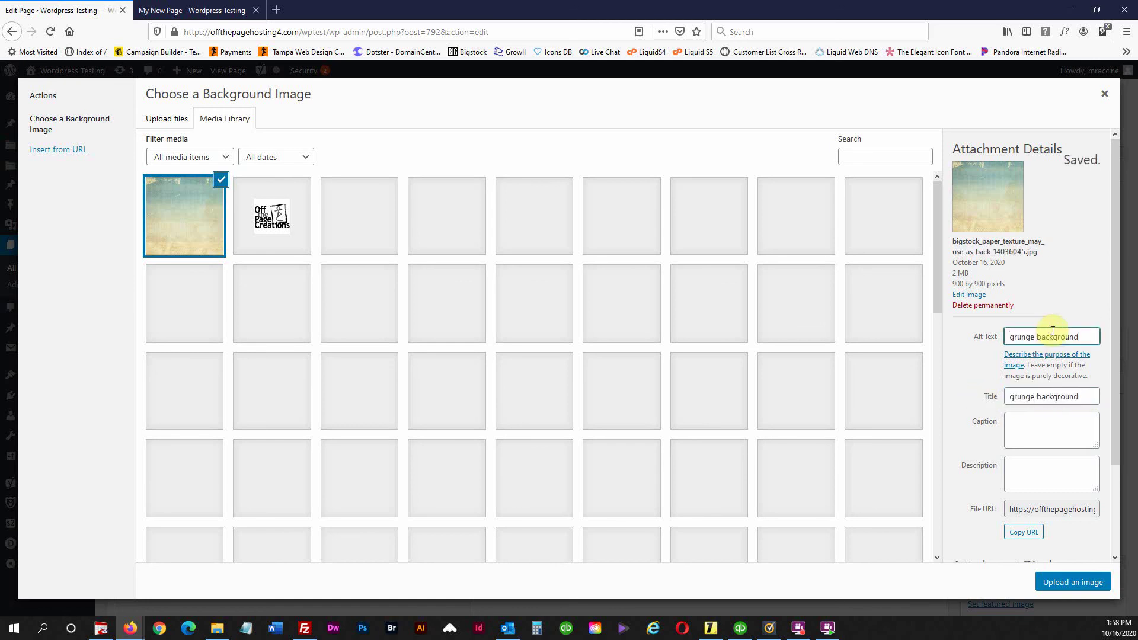
# - Apply the uploaded image as the text module's background and review its size, position, repeat and blend options
pyautogui.scroll(-3, 1094, 463)
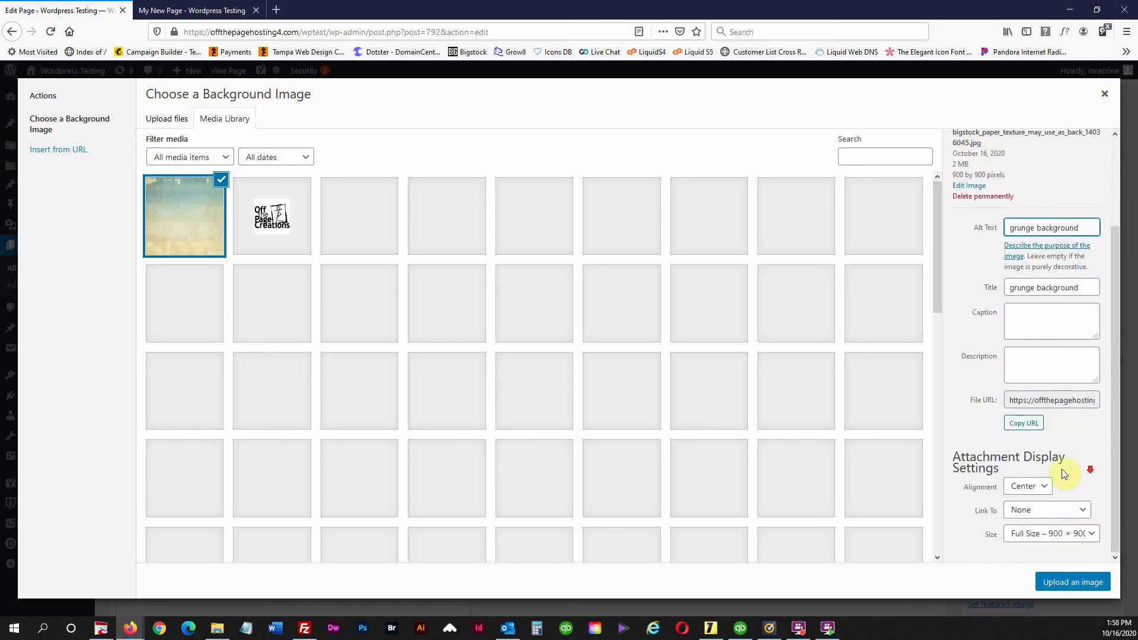
pyautogui.click(1065, 588)
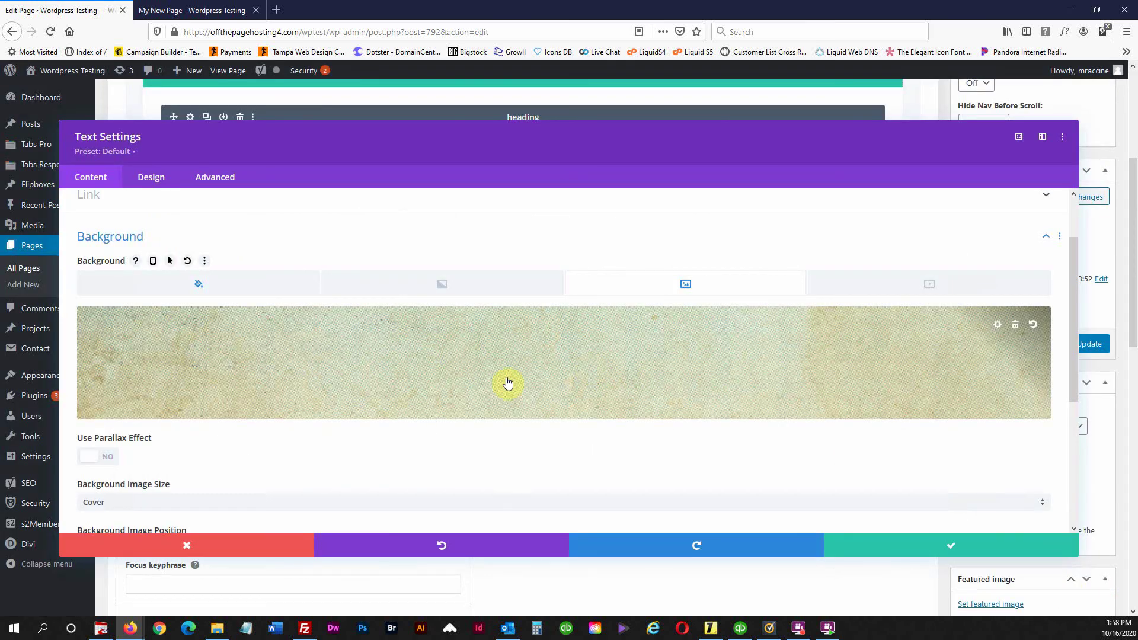
pyautogui.scroll(-3, 508, 382)
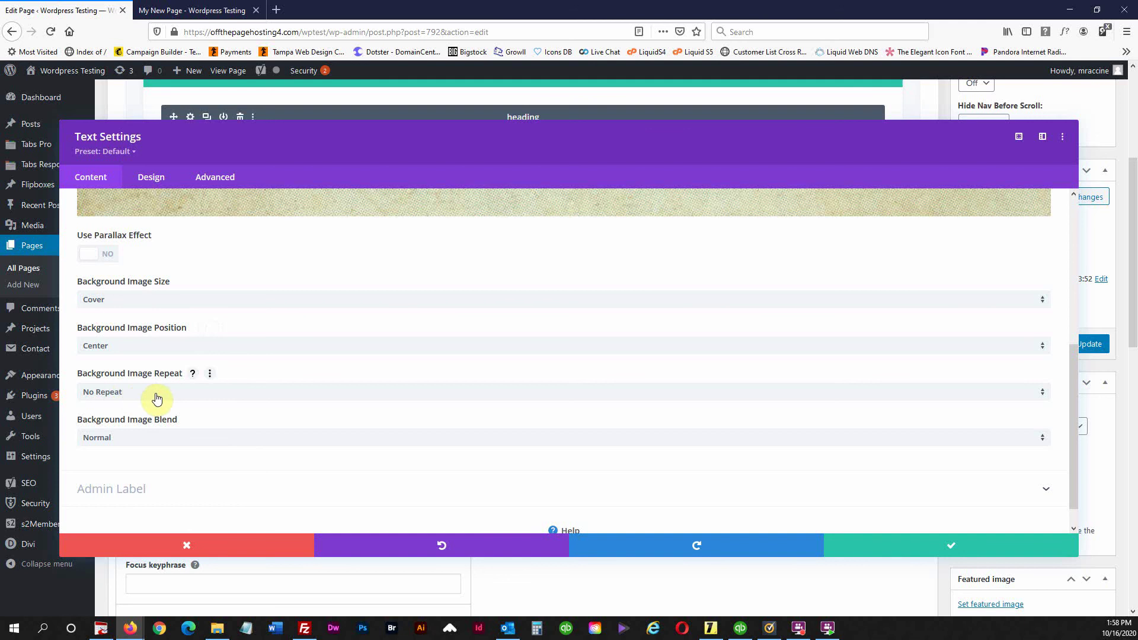
pyautogui.scroll(-1, 235, 398)
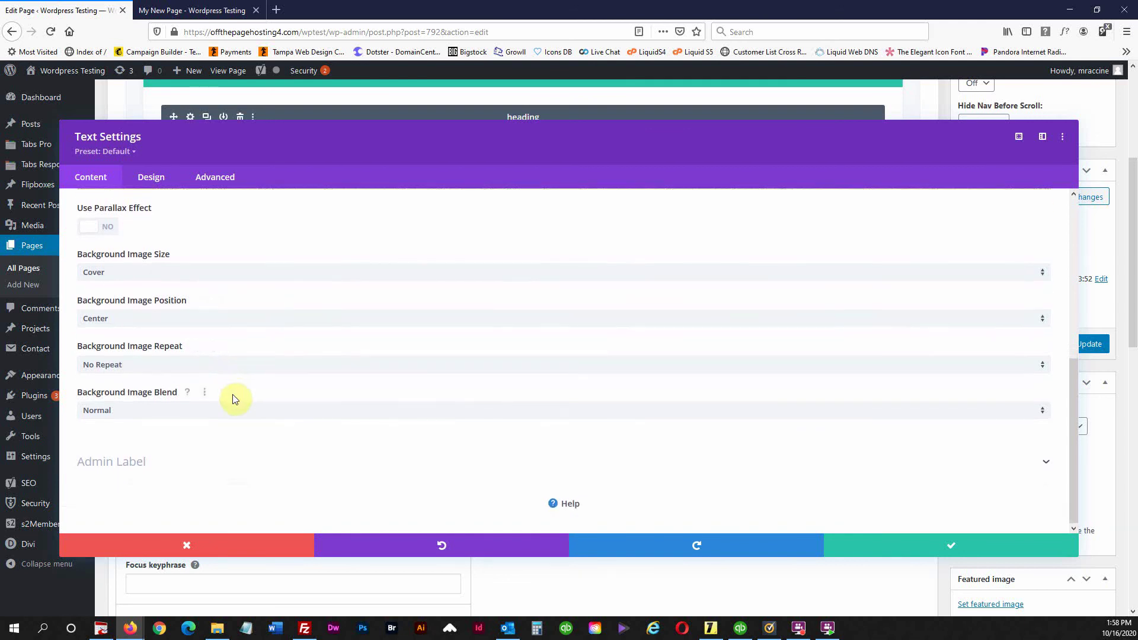
# - Save the text module's settings and preview the color block's new background image, returning to the page editor
pyautogui.click(947, 546)
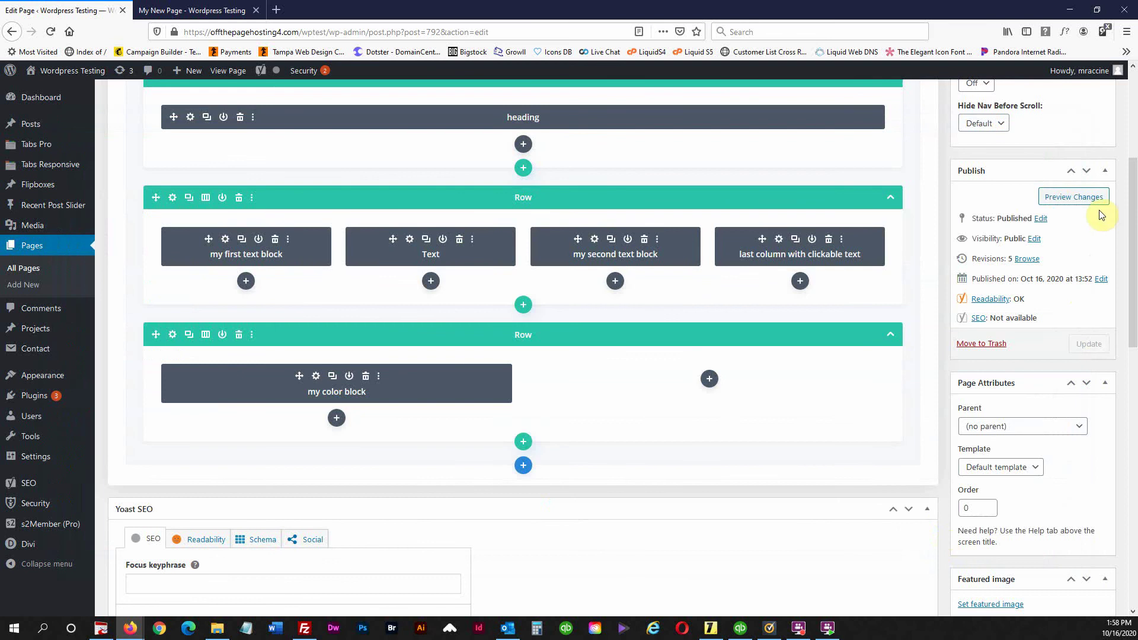
pyautogui.click(1086, 197)
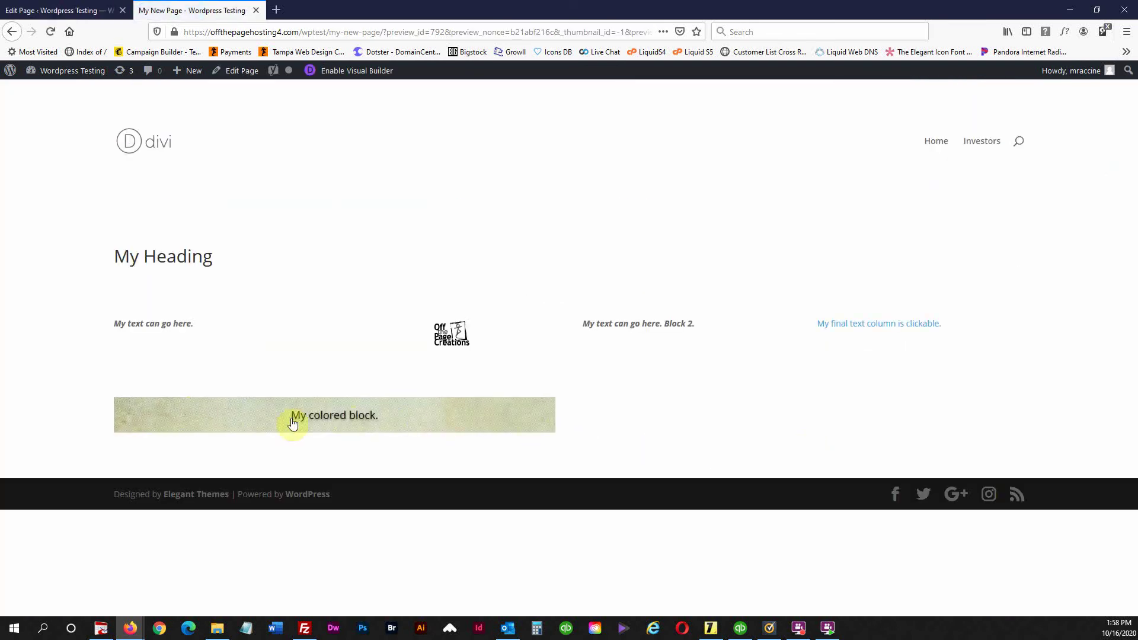
pyautogui.click(77, 12)
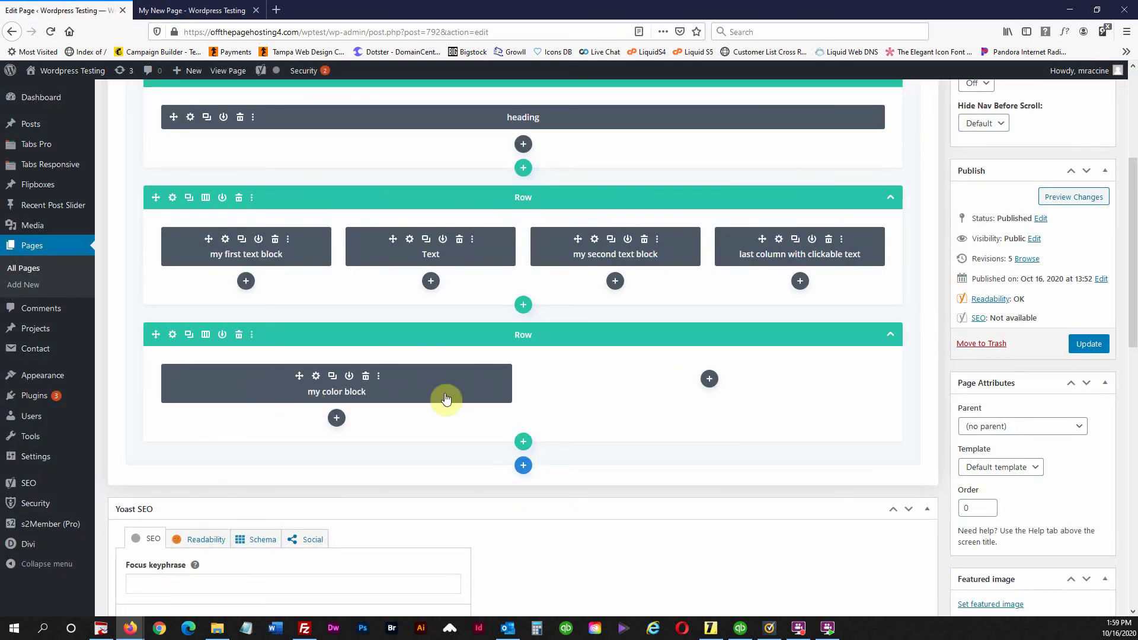
# - Change the color block's row to a single full-width column layout and update the page
pyautogui.click(206, 336)
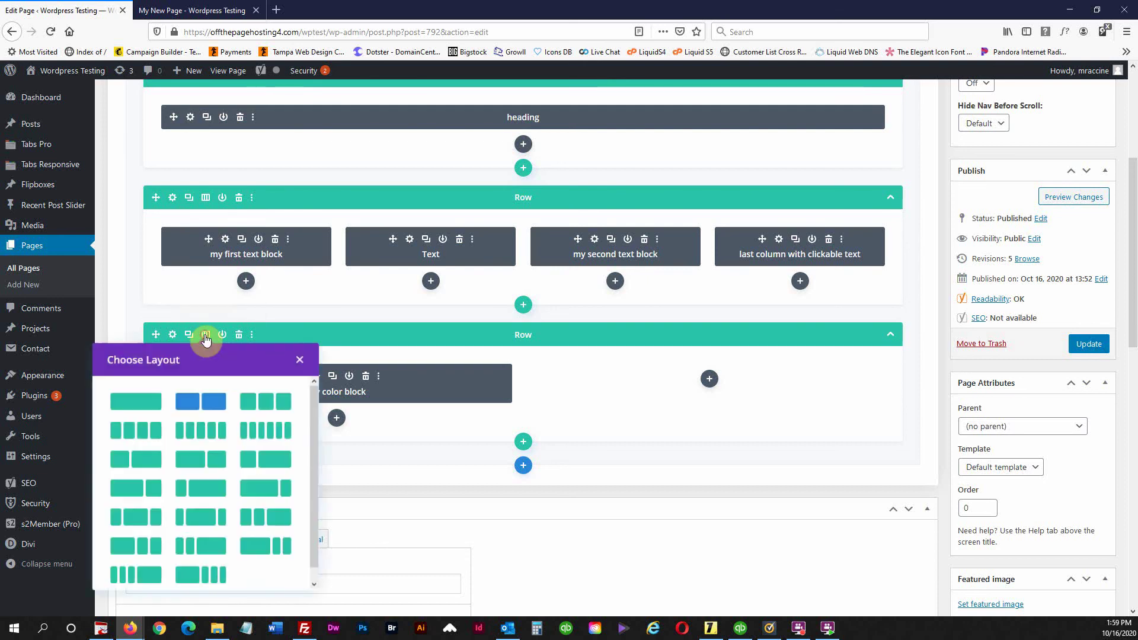
pyautogui.click(133, 404)
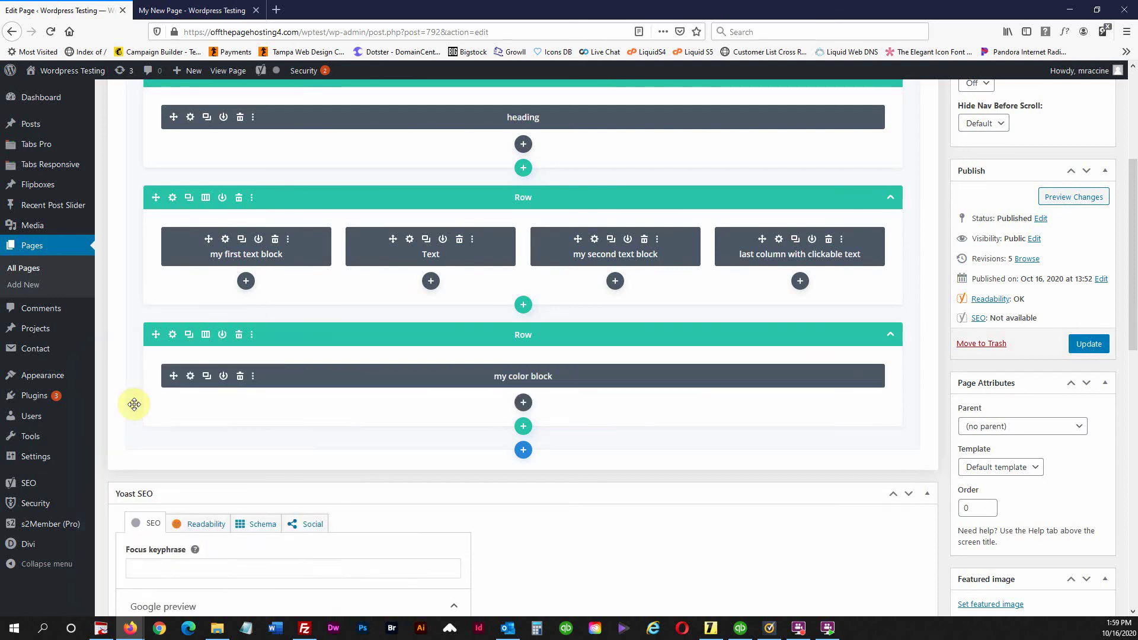
pyautogui.click(1080, 347)
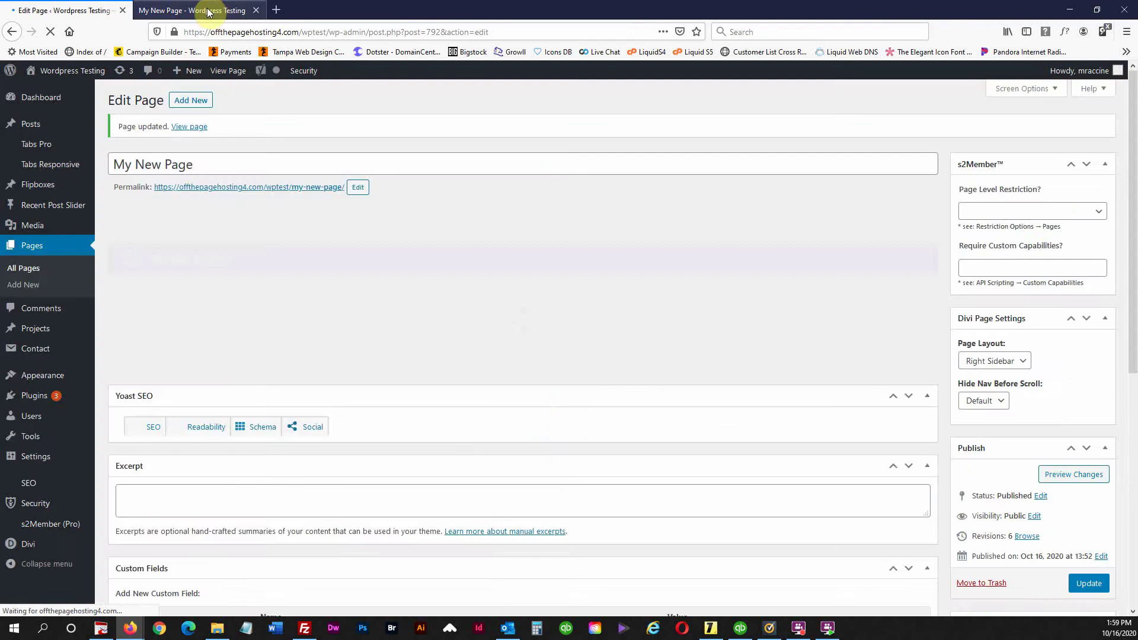
# - Reload the previewed page to check the color block's width, and return to the page editor
pyautogui.click(207, 11)
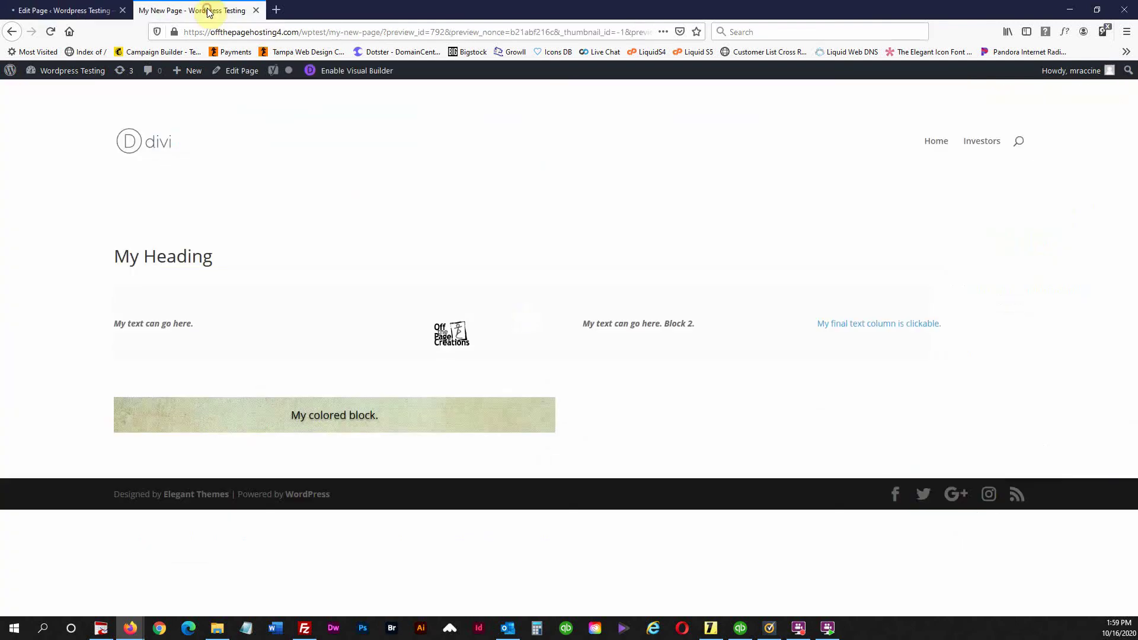
pyautogui.click(51, 32)
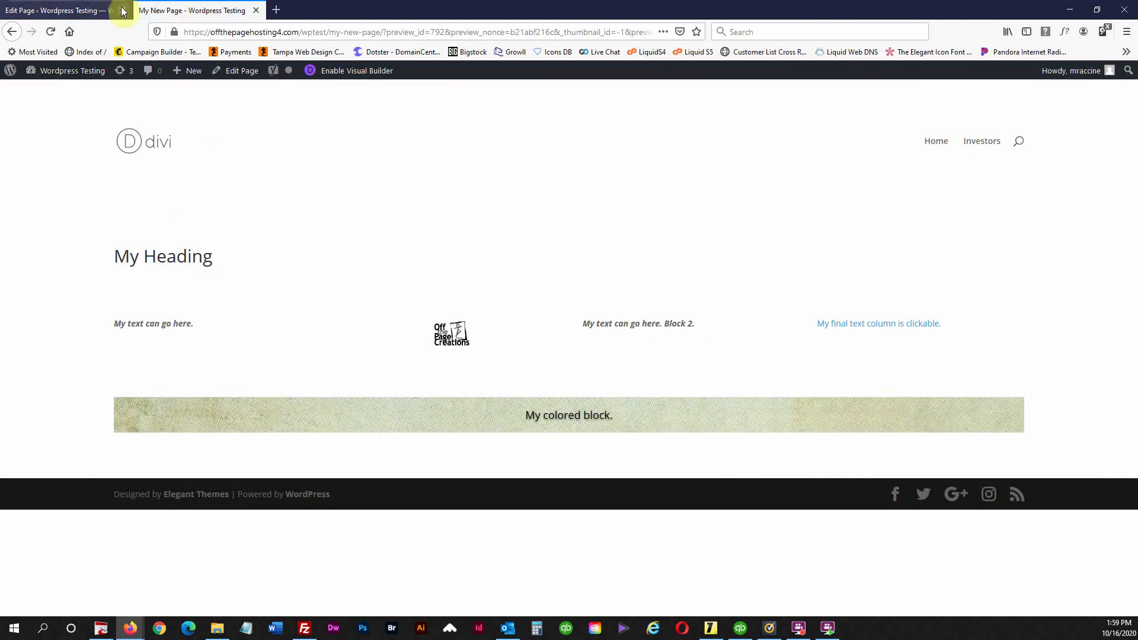
pyautogui.click(65, 10)
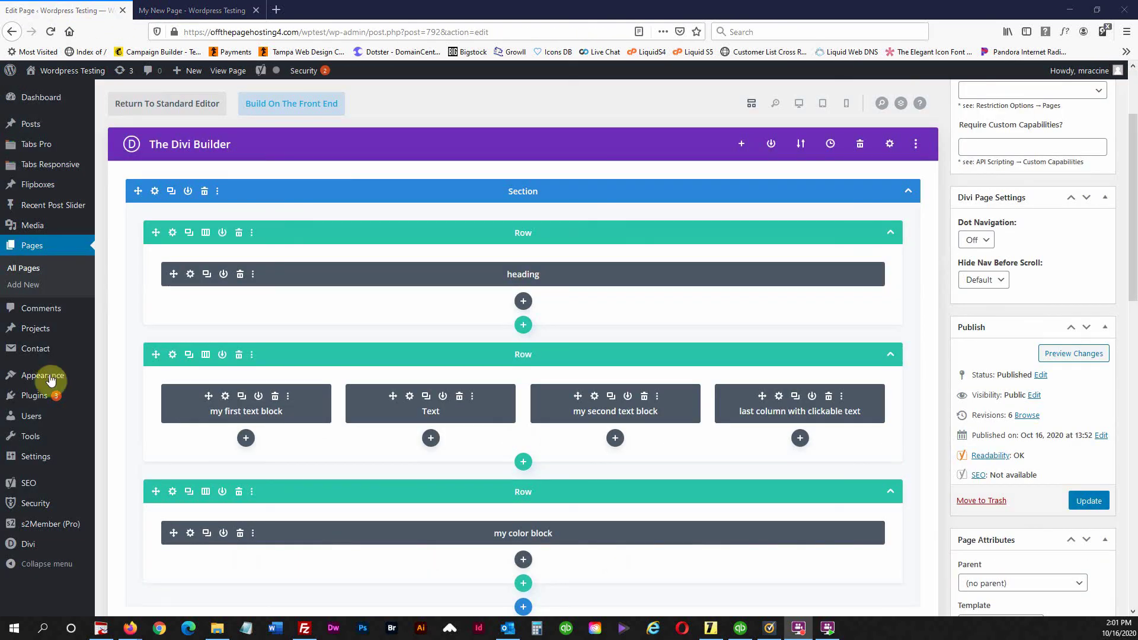
# - Open the Yoast SEO snippet for editing and replace the SEO title with "Divi Training | Off the Page creations | wordpress tutorial"
pyautogui.scroll(-6, 154, 373)
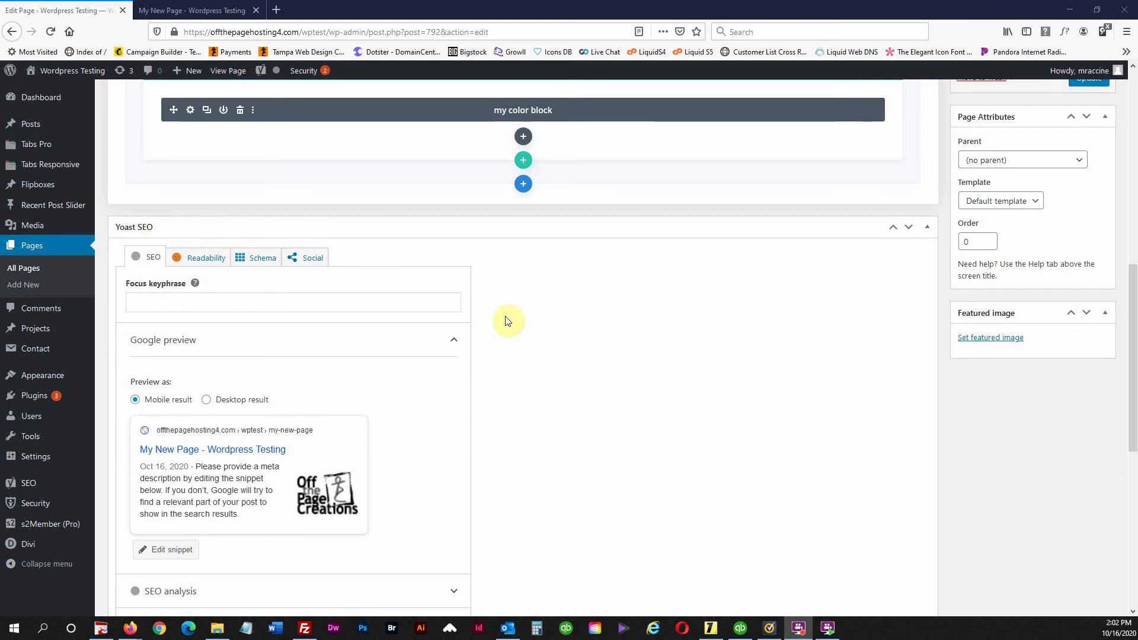
pyautogui.scroll(-1, 564, 358)
pyautogui.scroll(-2, 563, 357)
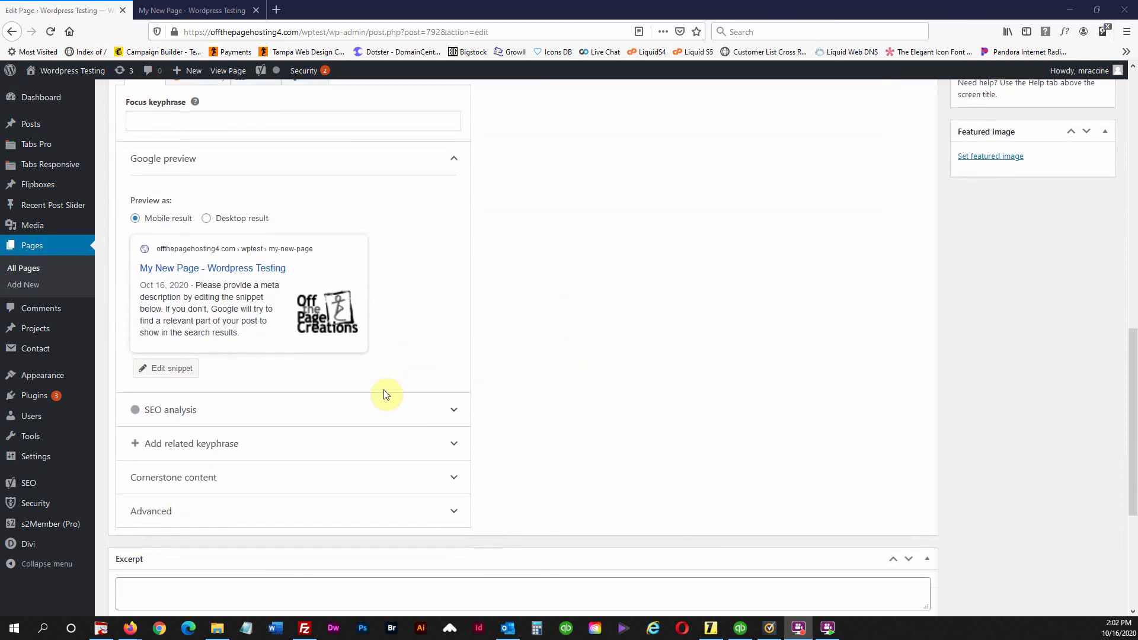
pyautogui.click(172, 369)
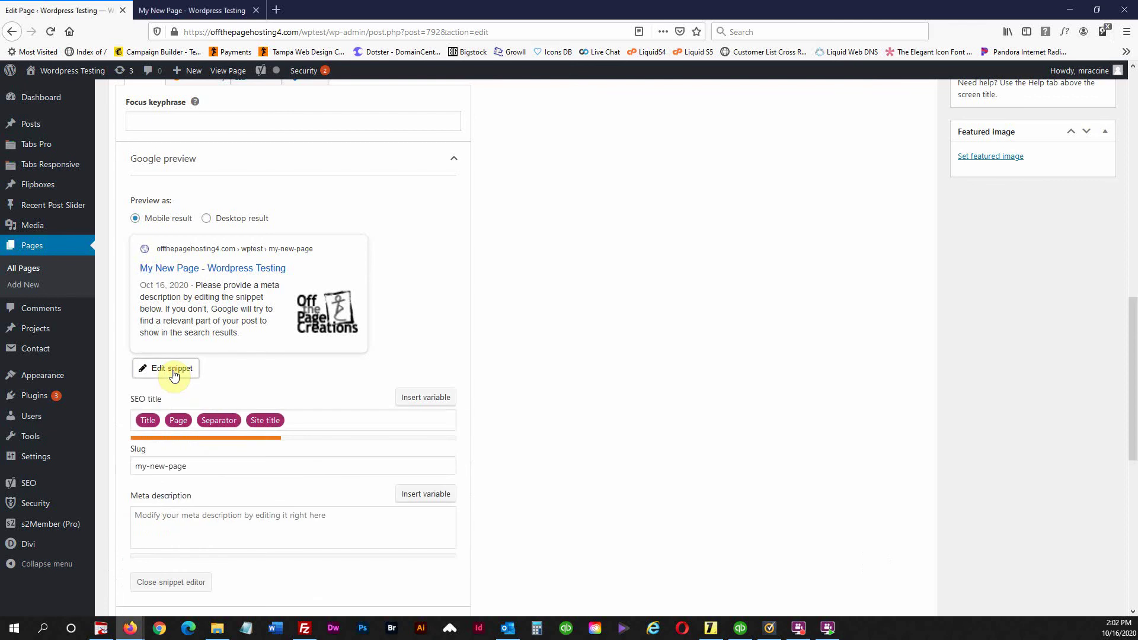
pyautogui.click(296, 416)
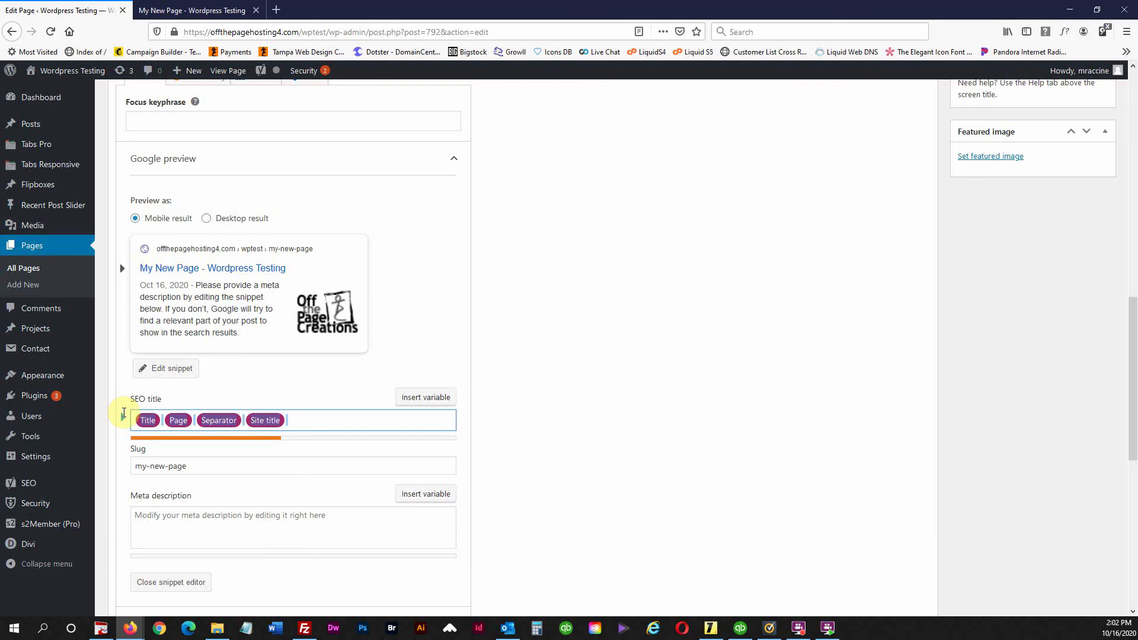
pyautogui.write('Divi Training')
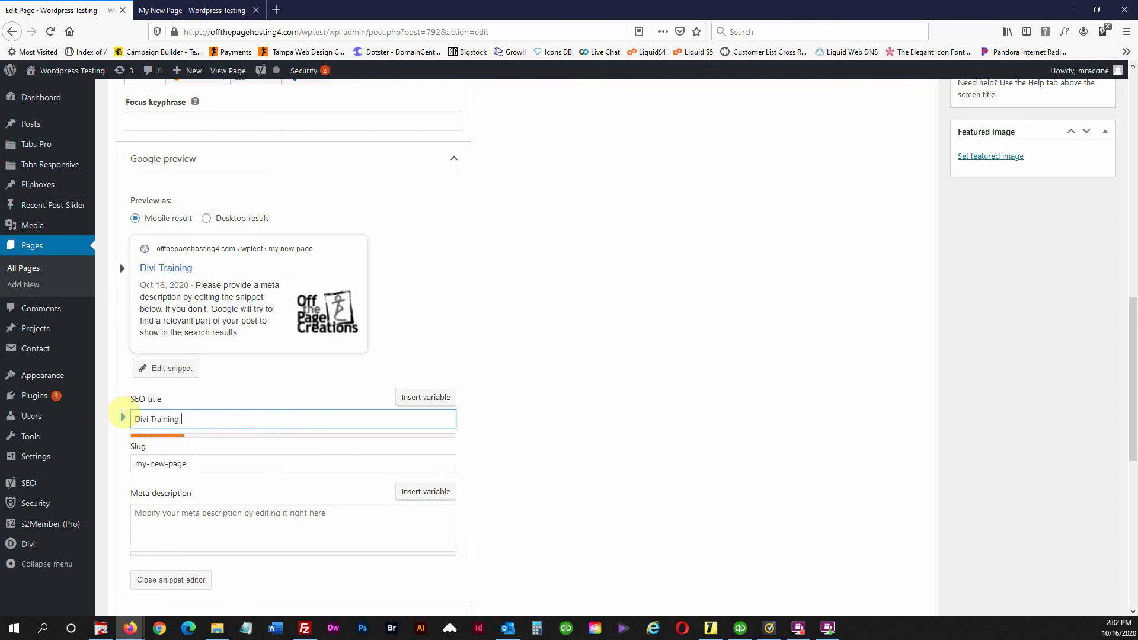
pyautogui.write(' | Off the Page creations |')
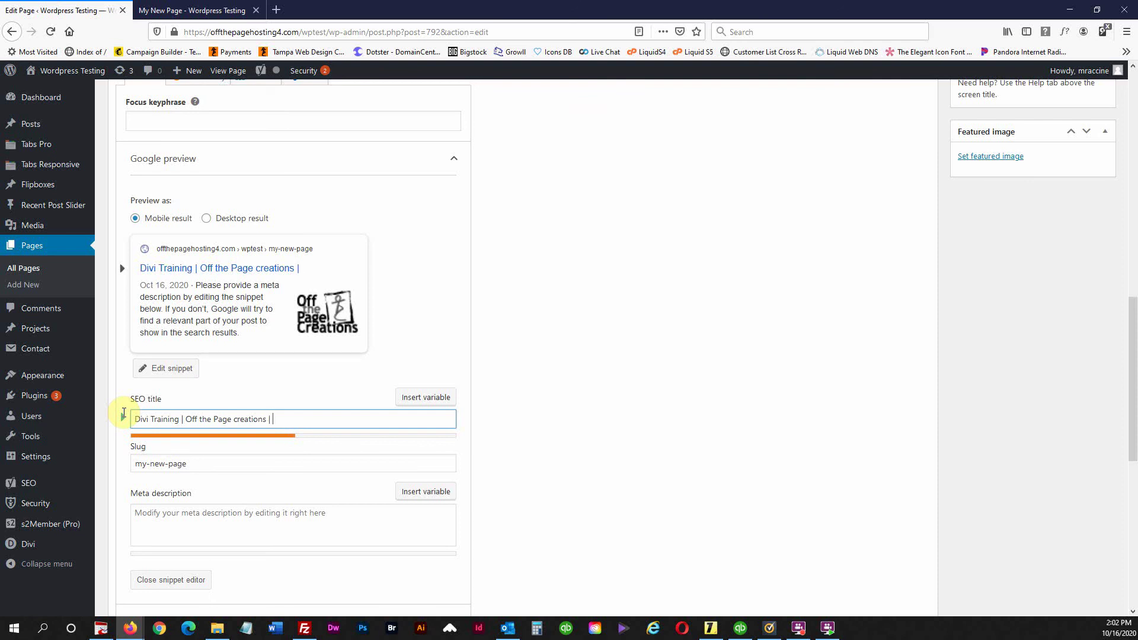
pyautogui.write('wordpress tutorial')
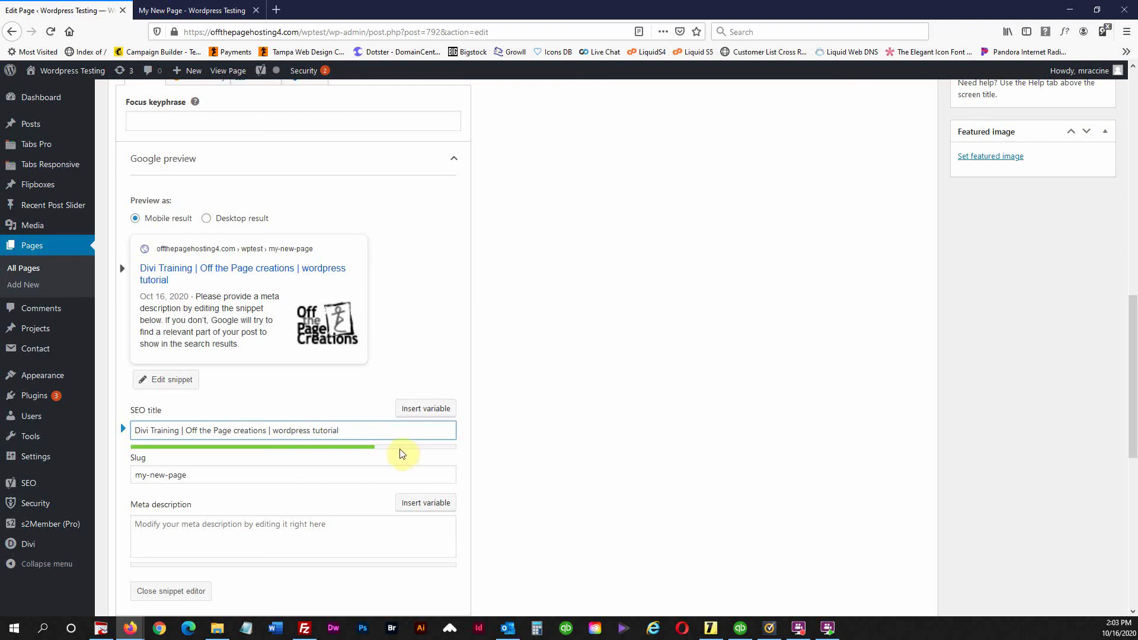
# - Extend the SEO title with "| web design" at its end
pyautogui.tripleClick(354, 428)
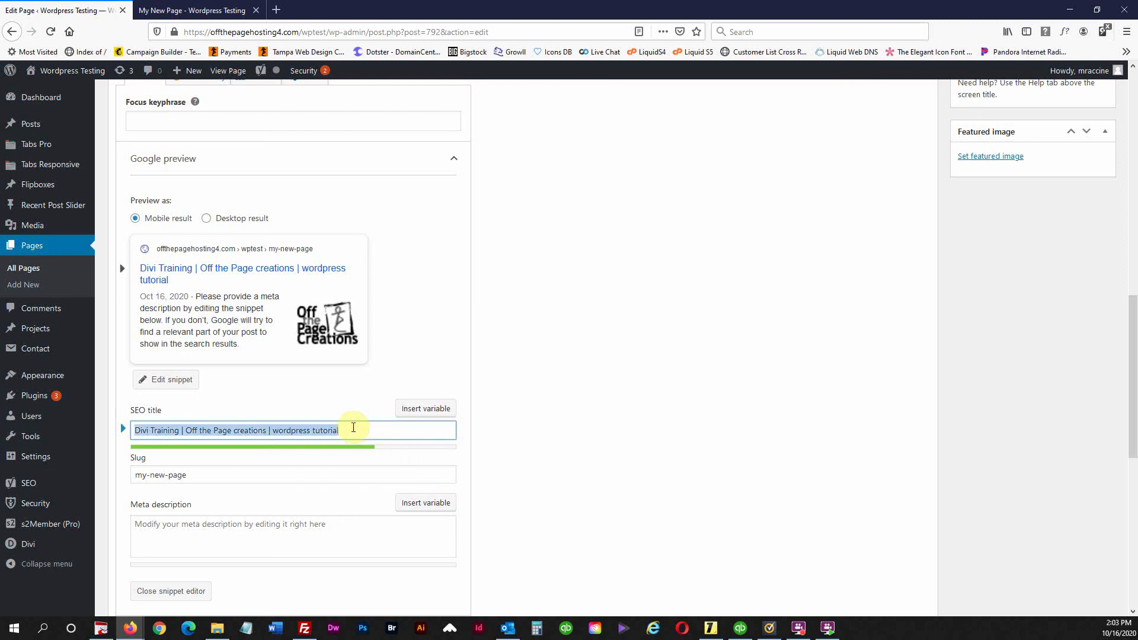
pyautogui.click(361, 429)
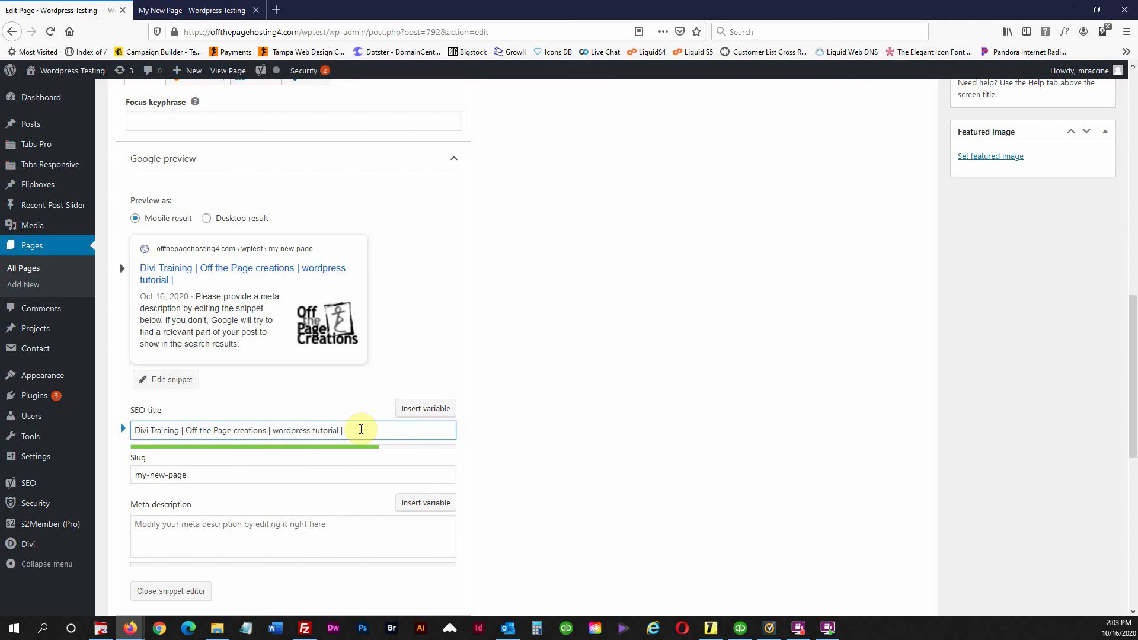
pyautogui.write('| web design and ho')
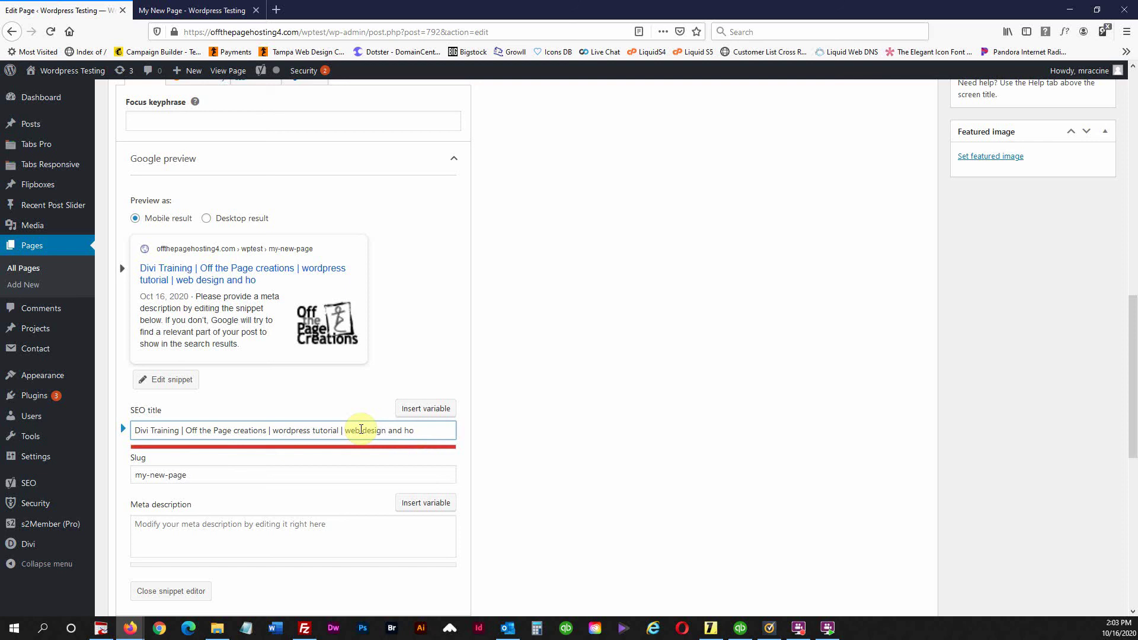
pyautogui.press('BackSpace')
pyautogui.press('BackSpace')
pyautogui.press('BackSpace')
pyautogui.press('BackSpace')
pyautogui.press('BackSpace')
pyautogui.press('BackSpace')
pyautogui.press('BackSpace')
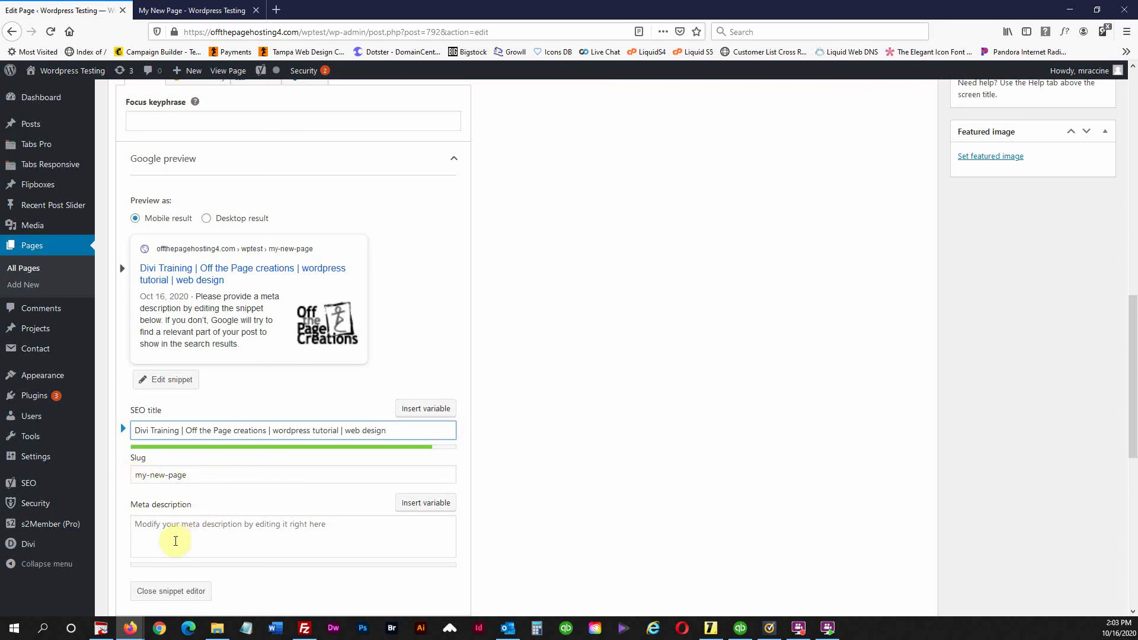
# - Set the meta description to "Check out my tutorial about how to create a page and work with the divi builder."
pyautogui.scroll(-1, 175, 540)
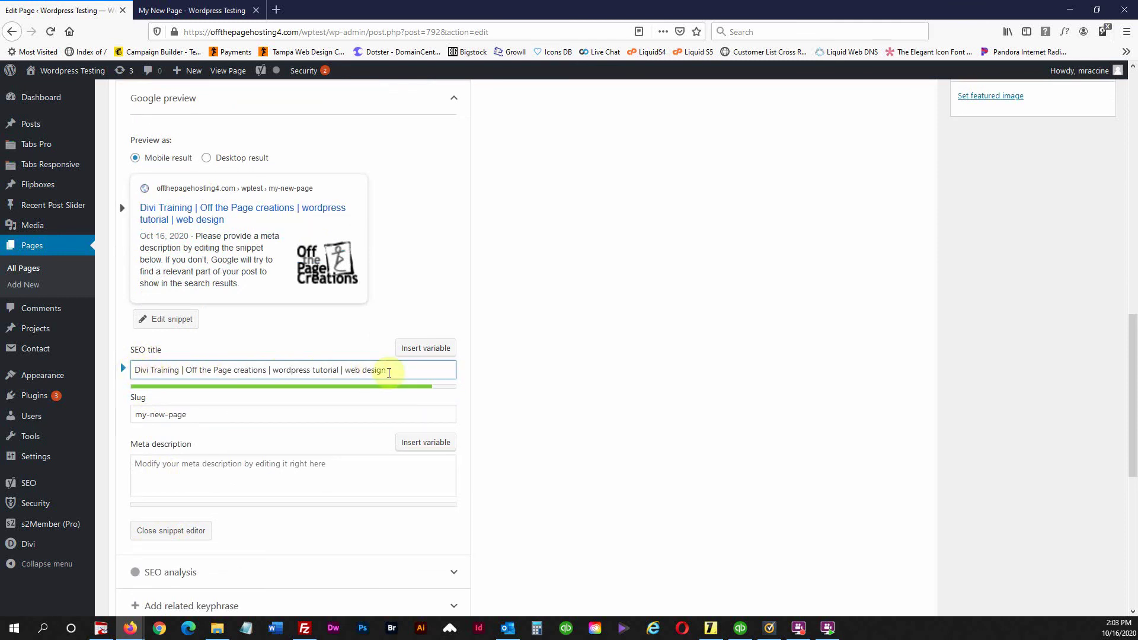
pyautogui.click(144, 464)
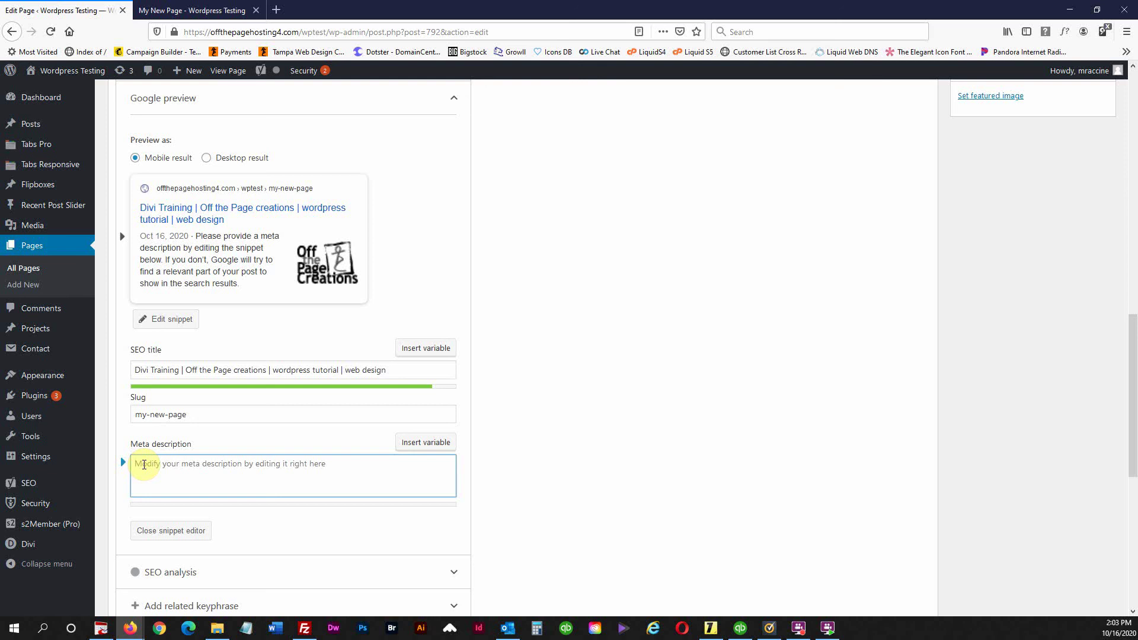
pyautogui.write('Check out')
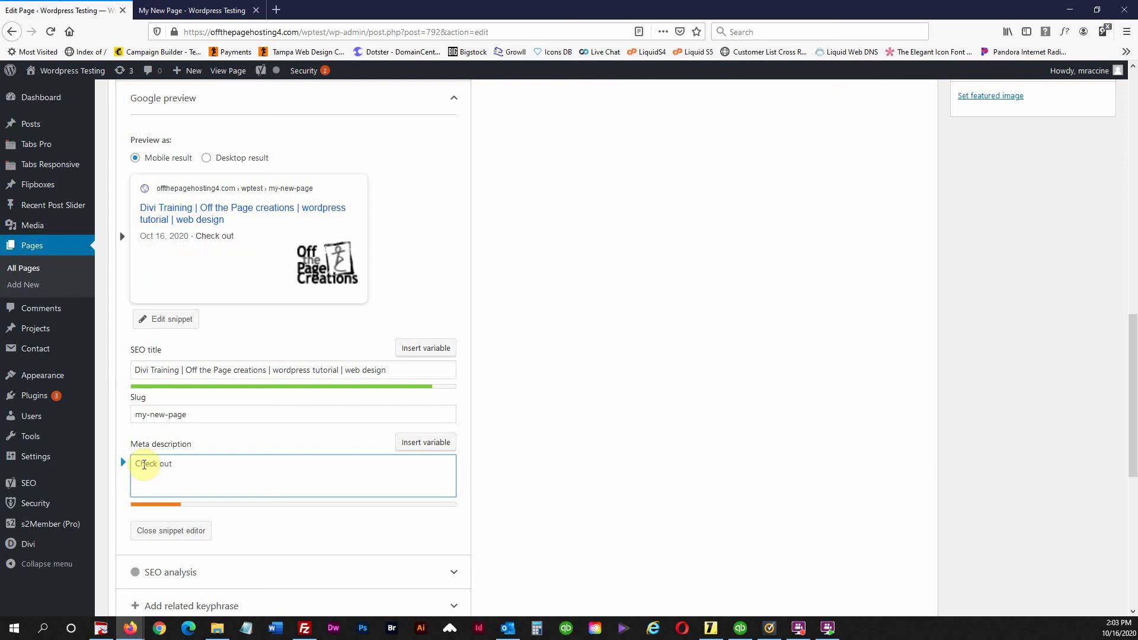
pyautogui.write(' my tutorial about')
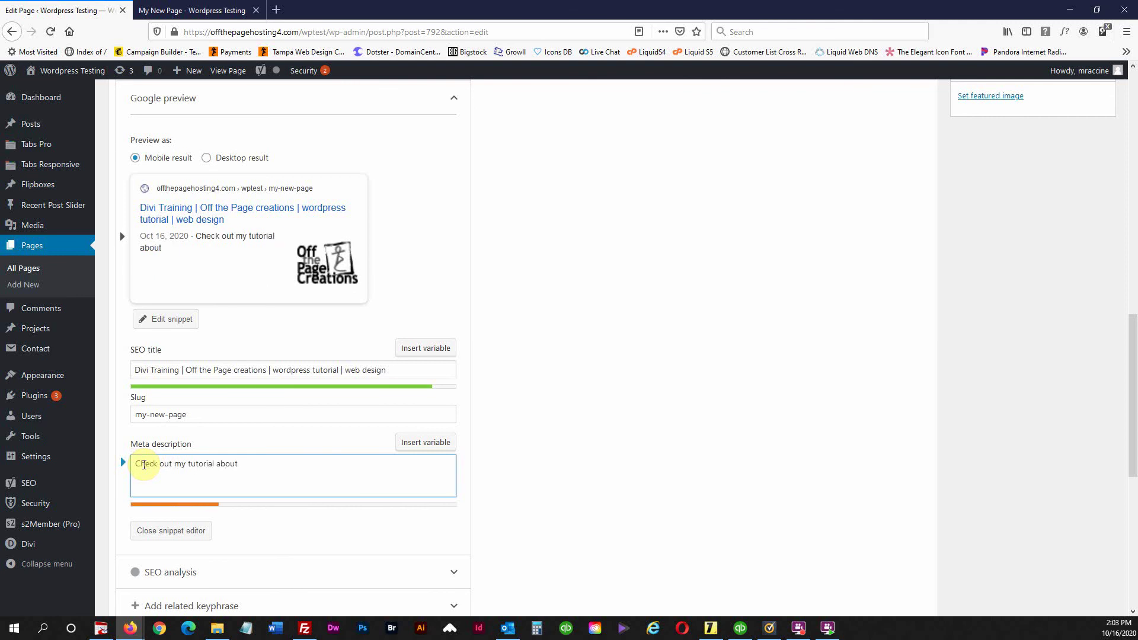
pyautogui.write(' how to create a page and')
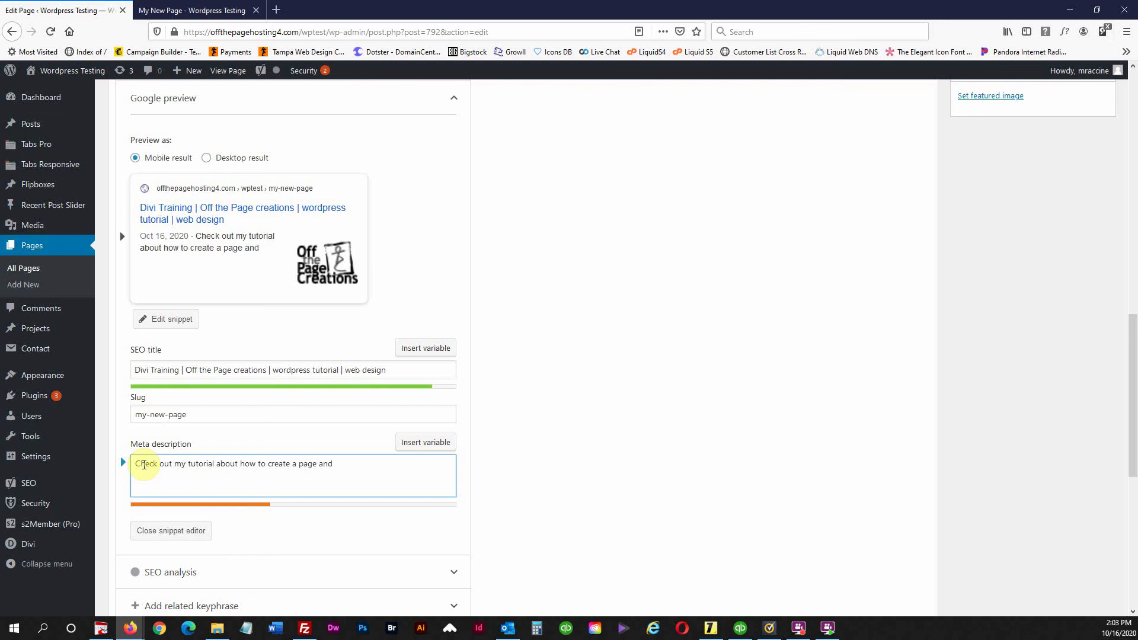
pyautogui.write(' work with the di')
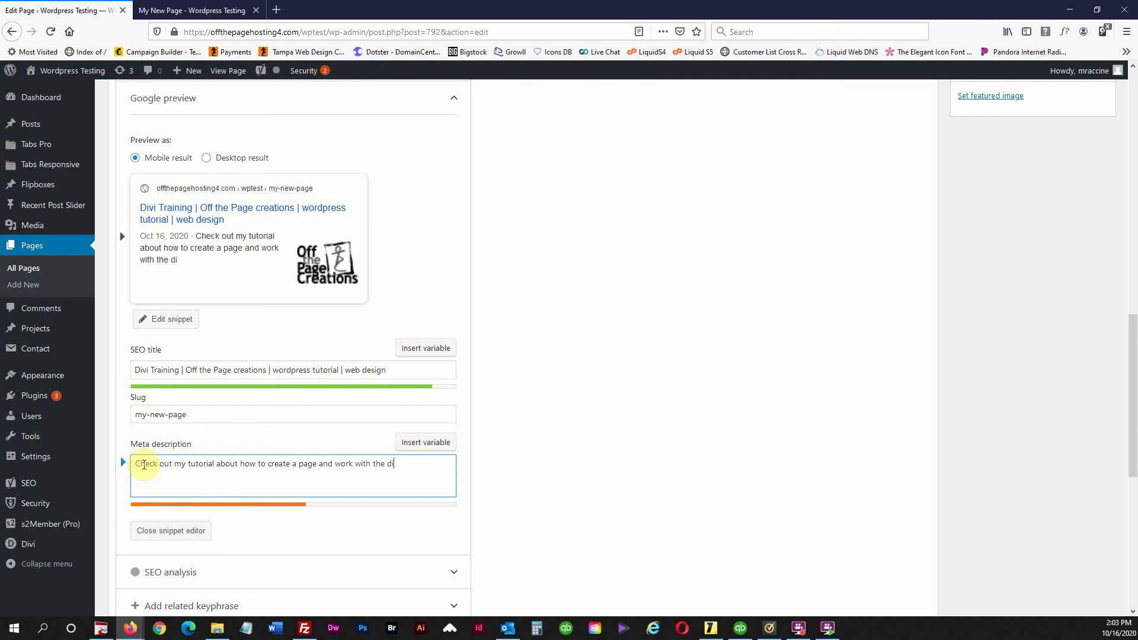
pyautogui.write('vi builder.')
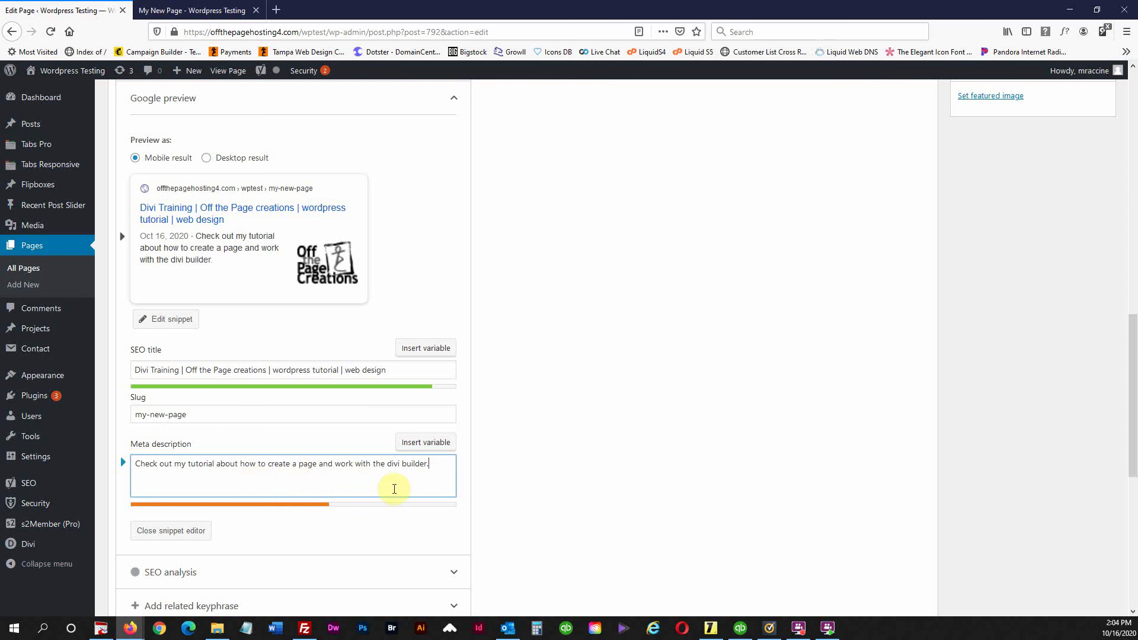
# - Update the page and view its published version to check the new SEO title, returning to the page editor
pyautogui.scroll(9, 744, 447)
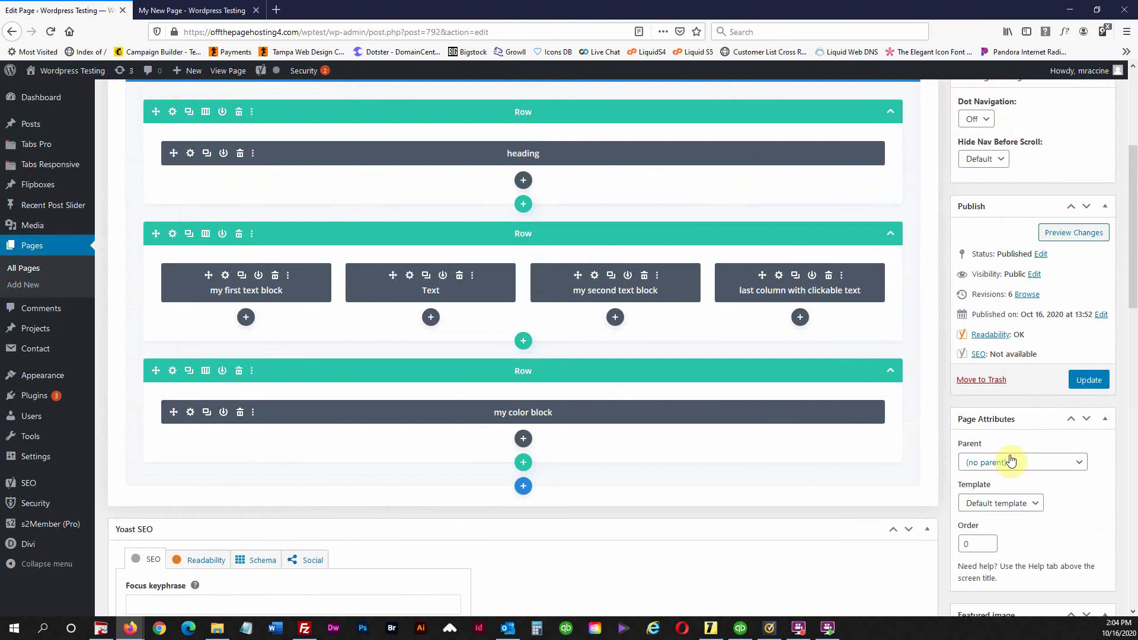
pyautogui.click(1087, 381)
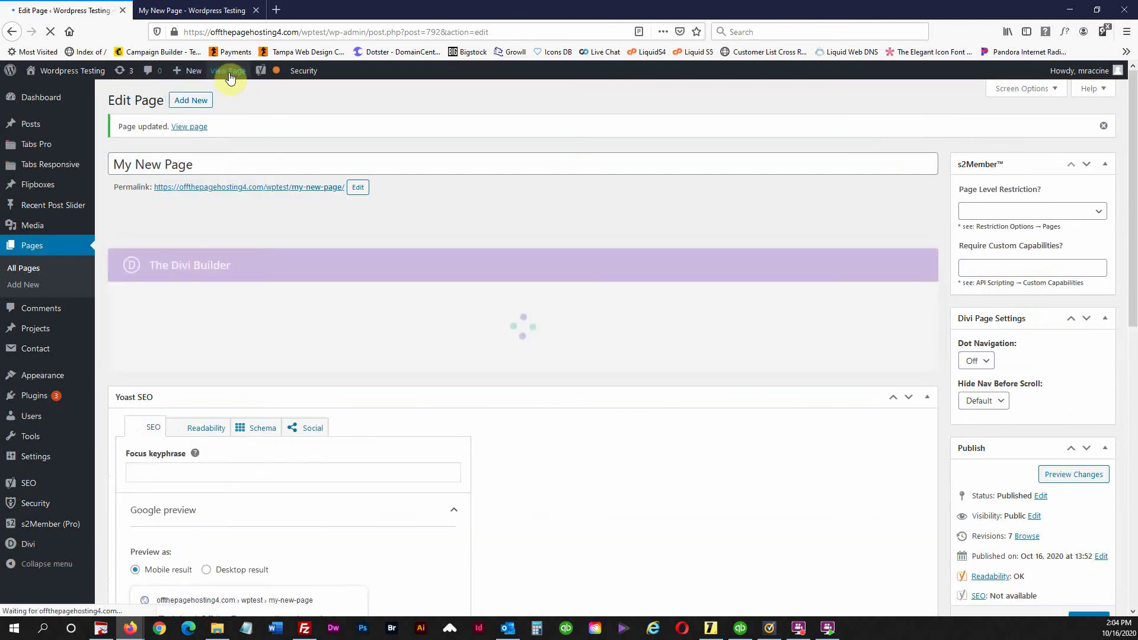
pyautogui.click(229, 73)
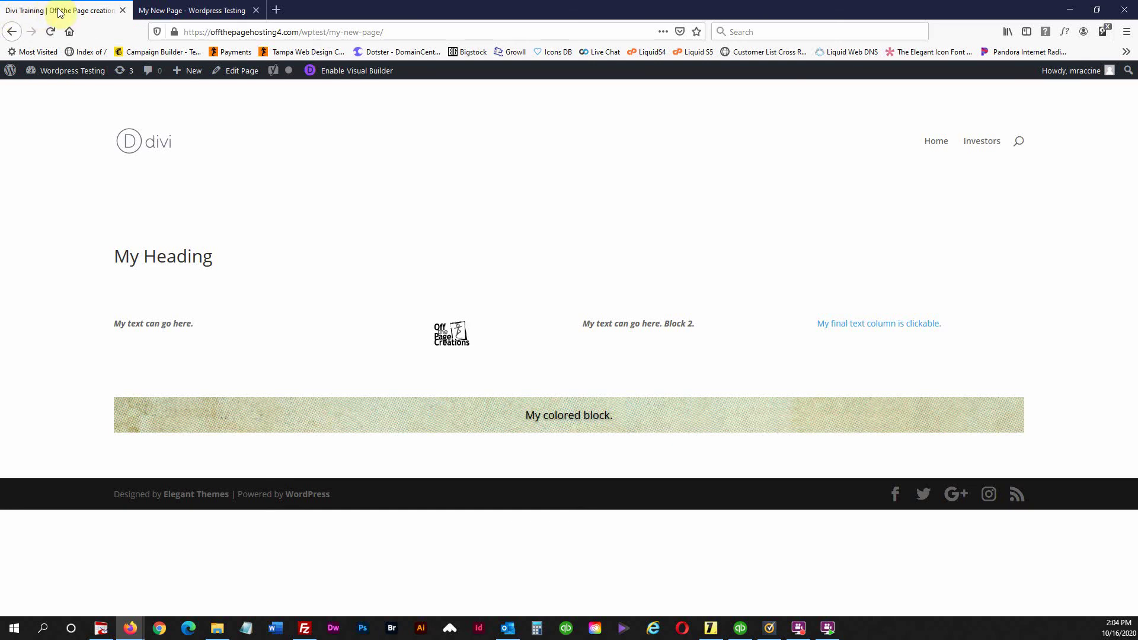
pyautogui.click(242, 78)
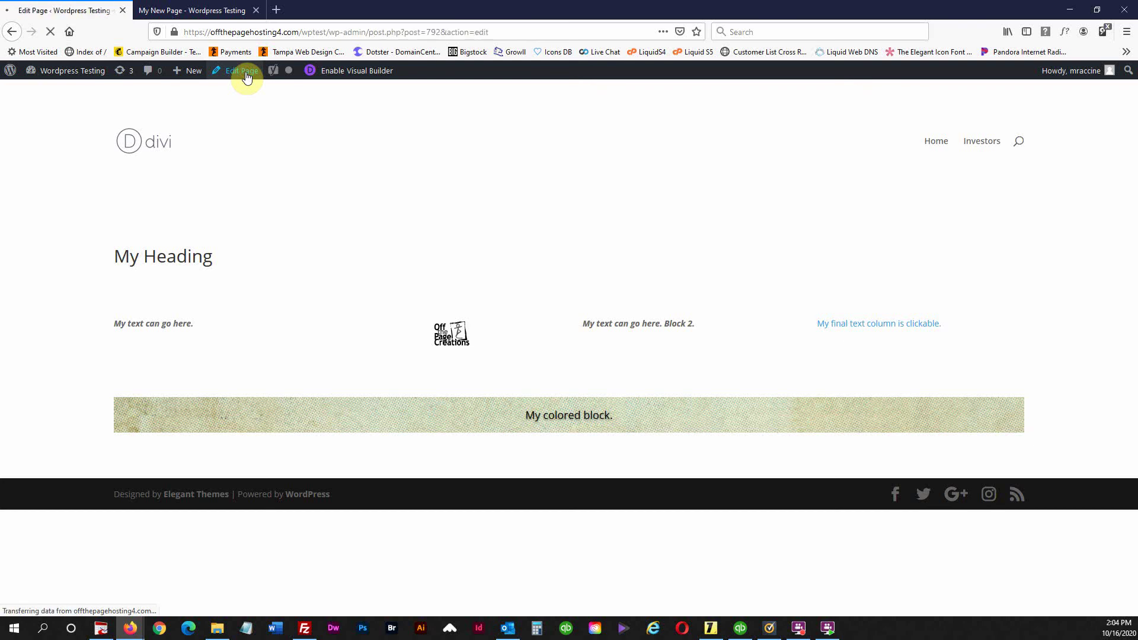